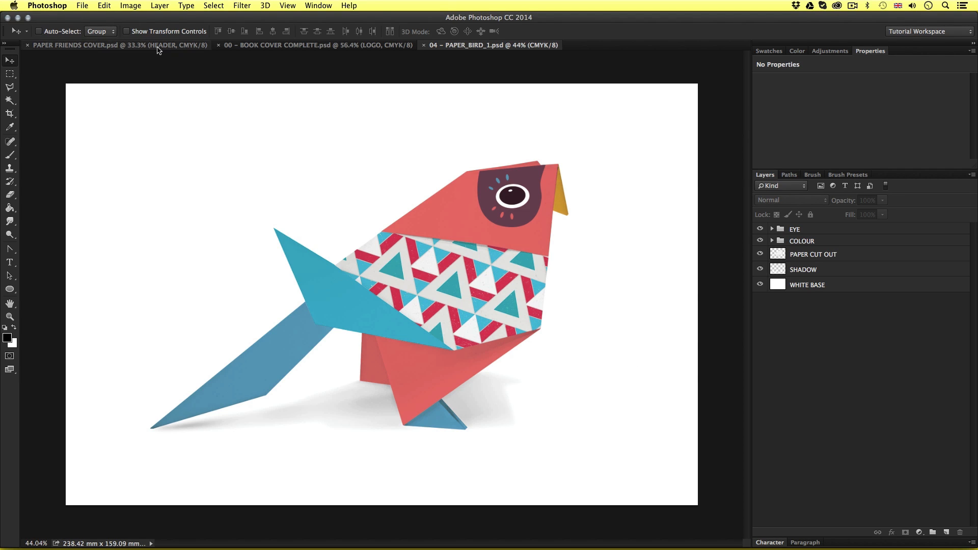
# View the PAPER FRIENDS COVER and 04 – PAPER_BIRD_1.psd documents and close all three open documents
pyautogui.click(177, 46)
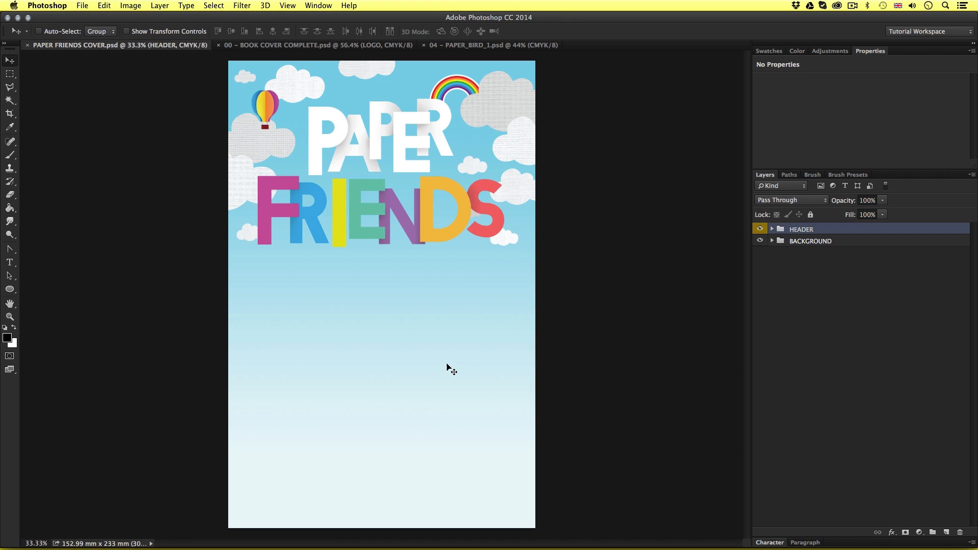
pyautogui.click(489, 45)
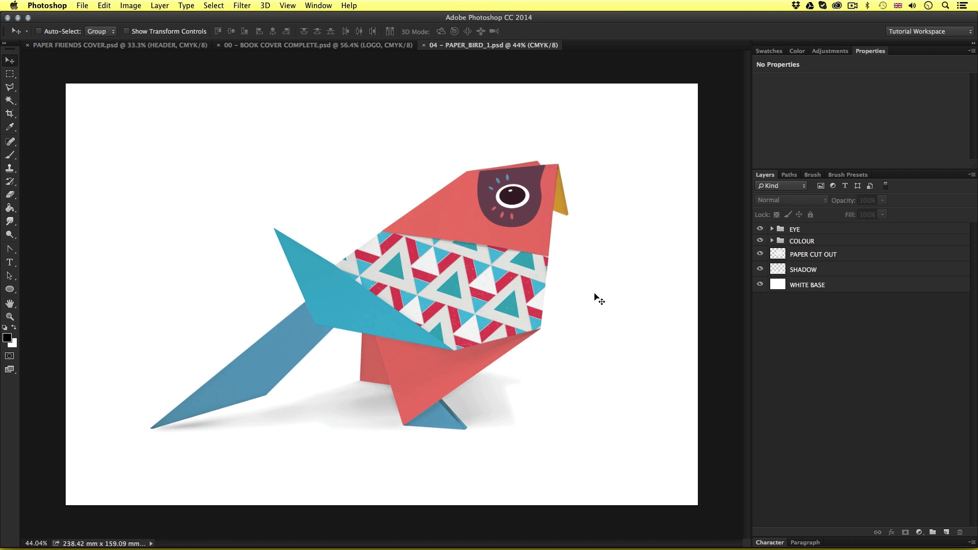
pyautogui.press('super+w')
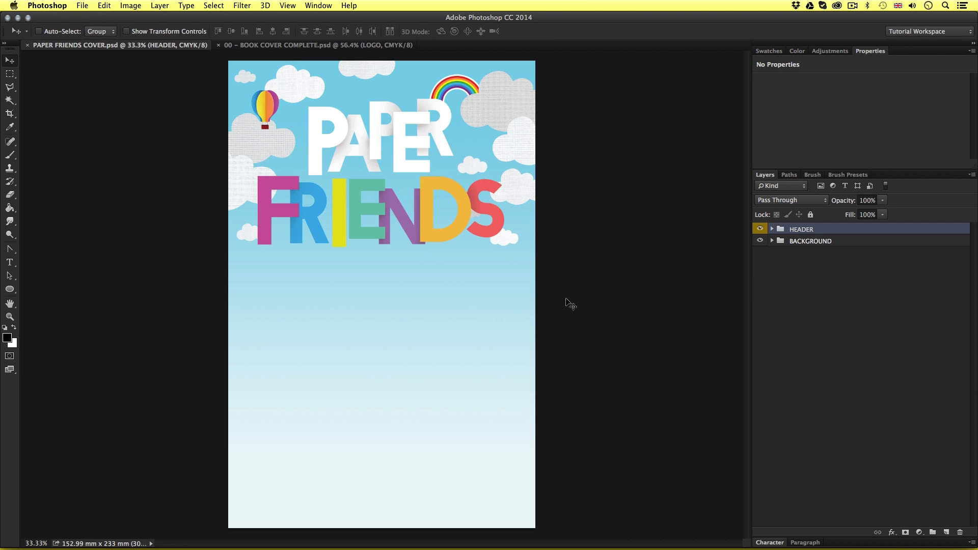
pyautogui.press('super+w')
pyautogui.press('super+w')
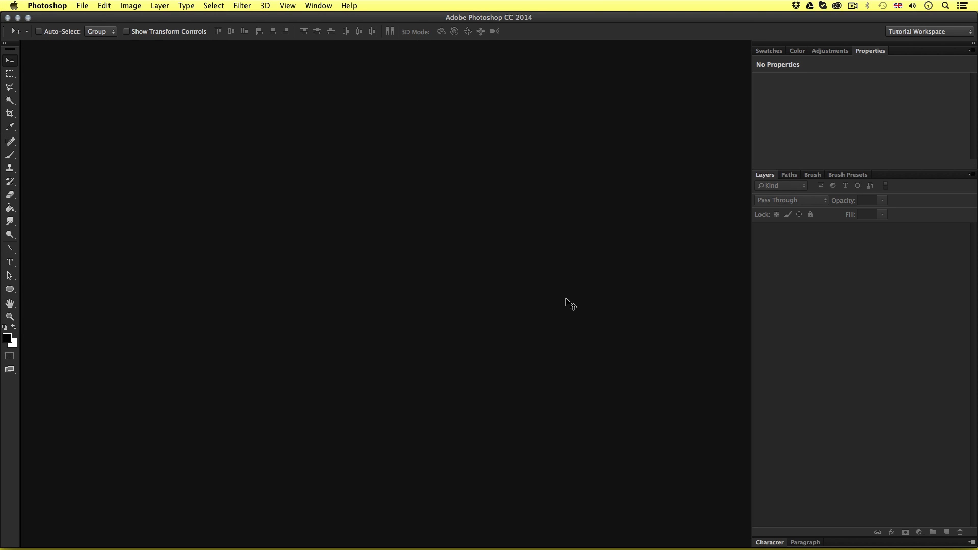
# Switch to Finder and open PAPER BIRD 1.jpg from 03 – CREATE A PROJECT, 00 – ASSETS FOLDER, 03 – PAPER BIRDS
pyautogui.press('super+Tab')
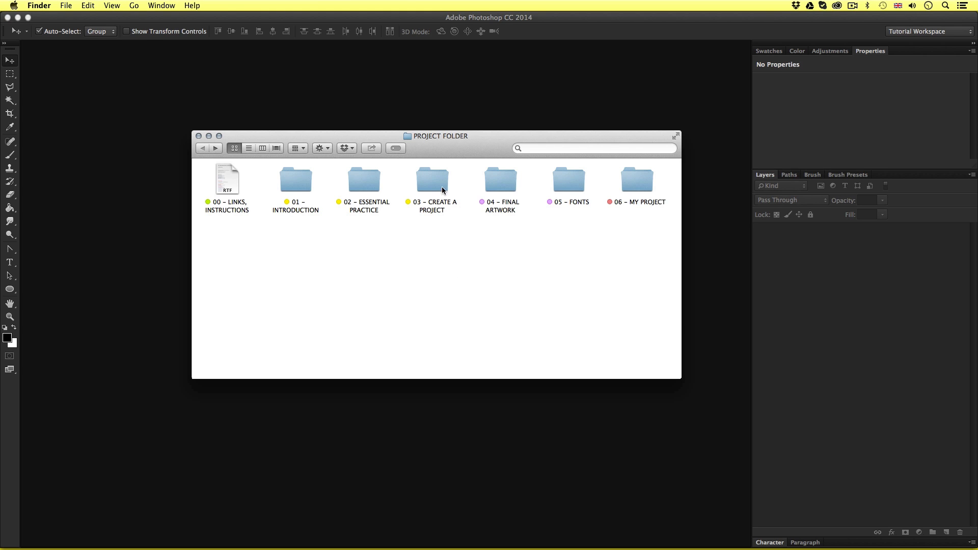
pyautogui.doubleClick(429, 177)
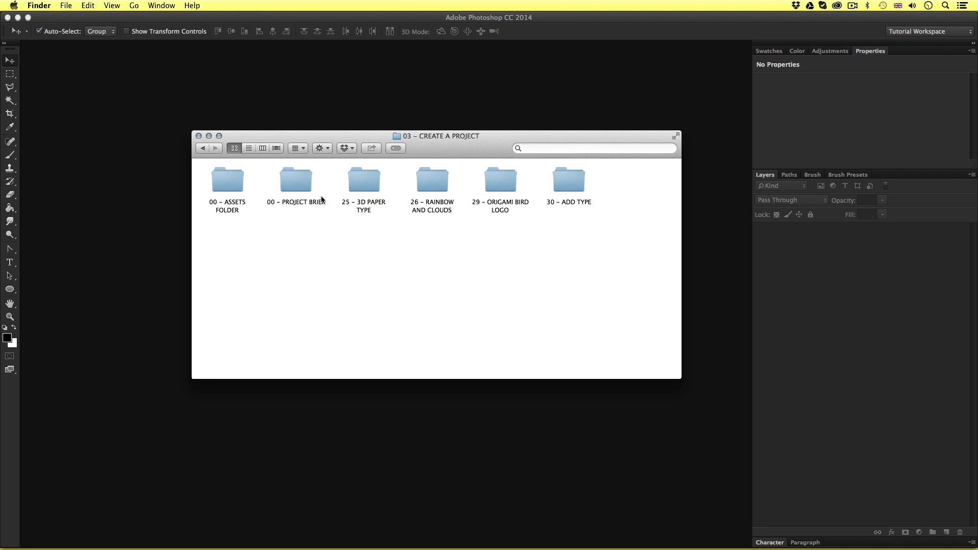
pyautogui.doubleClick(225, 176)
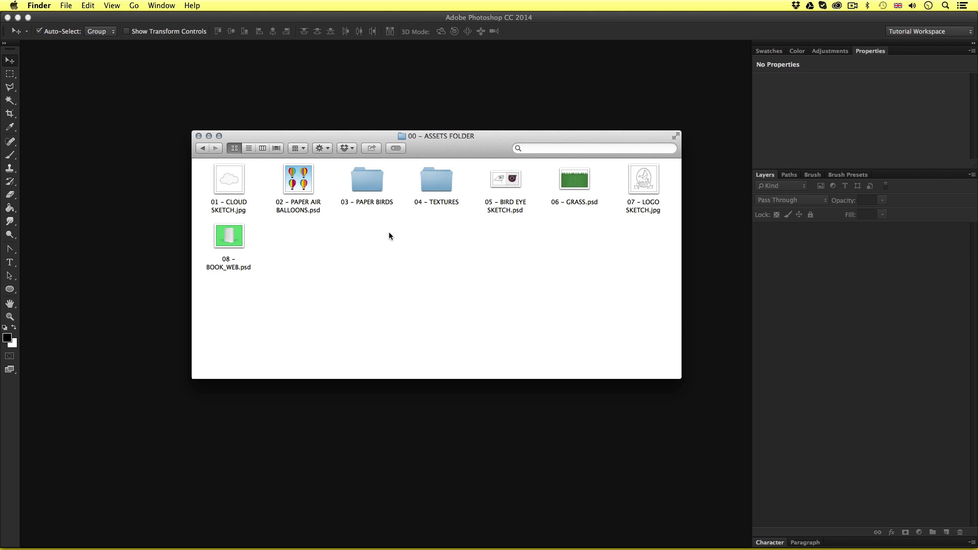
pyautogui.doubleClick(365, 176)
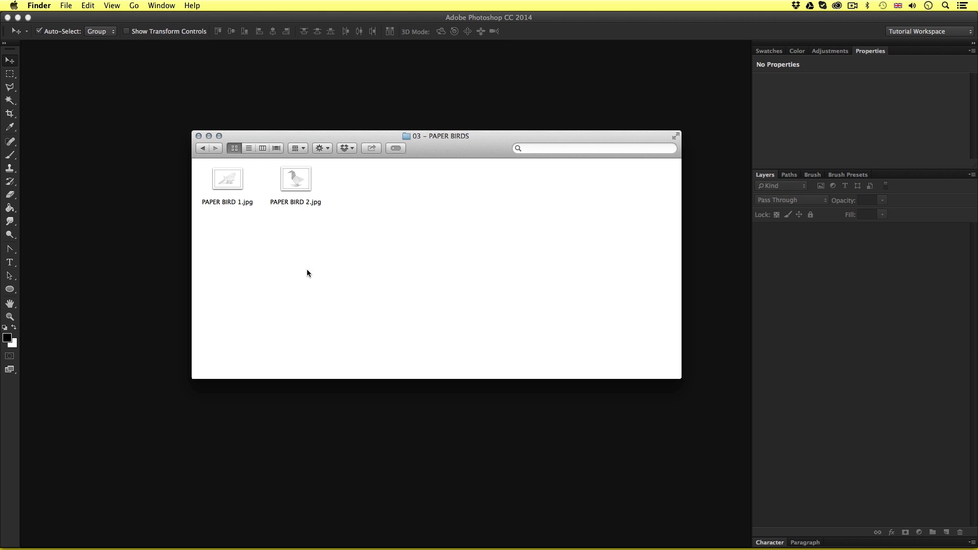
pyautogui.click(217, 182)
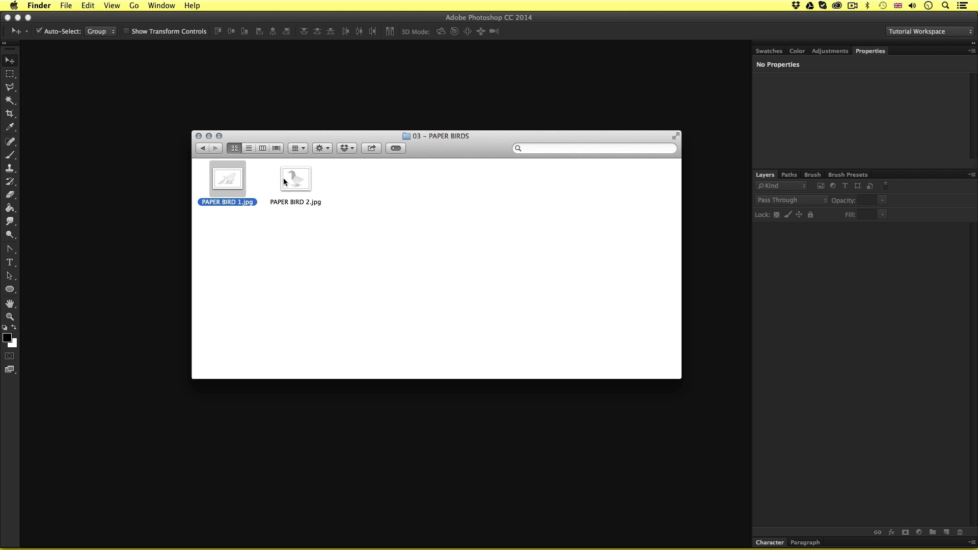
pyautogui.click(286, 183)
pyautogui.click(232, 181)
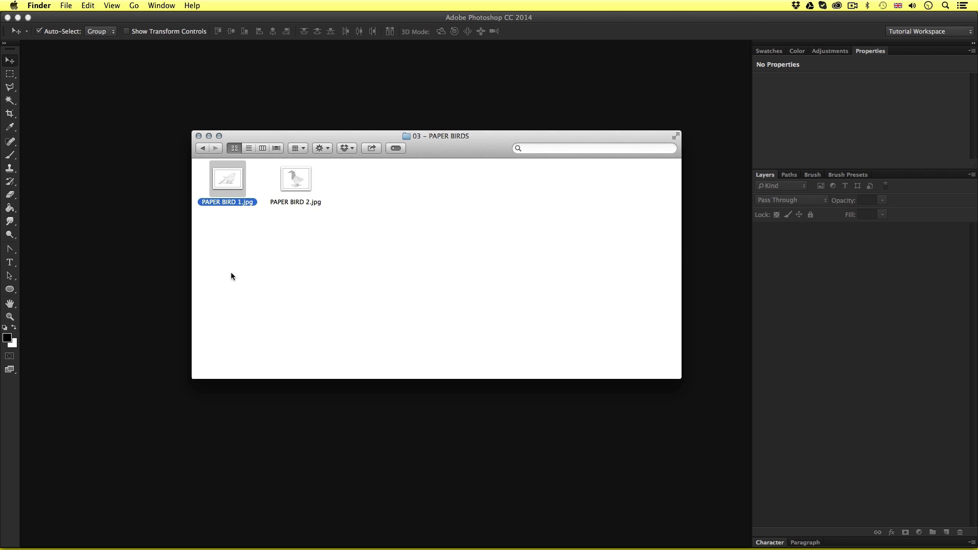
pyautogui.click(294, 181)
pyautogui.click(227, 186)
pyautogui.doubleClick(227, 179)
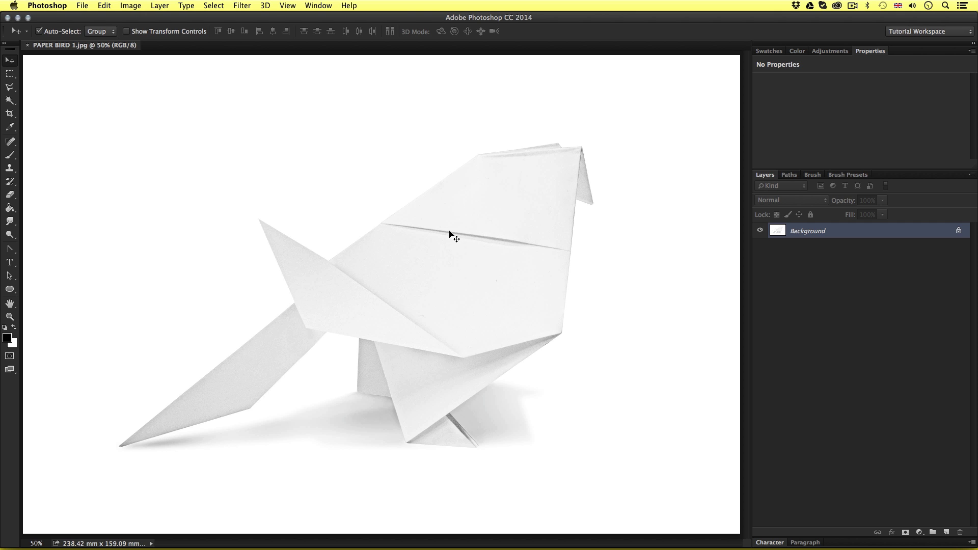
# Convert the locked Background into a regular layer named WHITE BASE
pyautogui.press('z')
pyautogui.keyDown('alt'); pyautogui.click(465, 251); pyautogui.keyUp('alt')
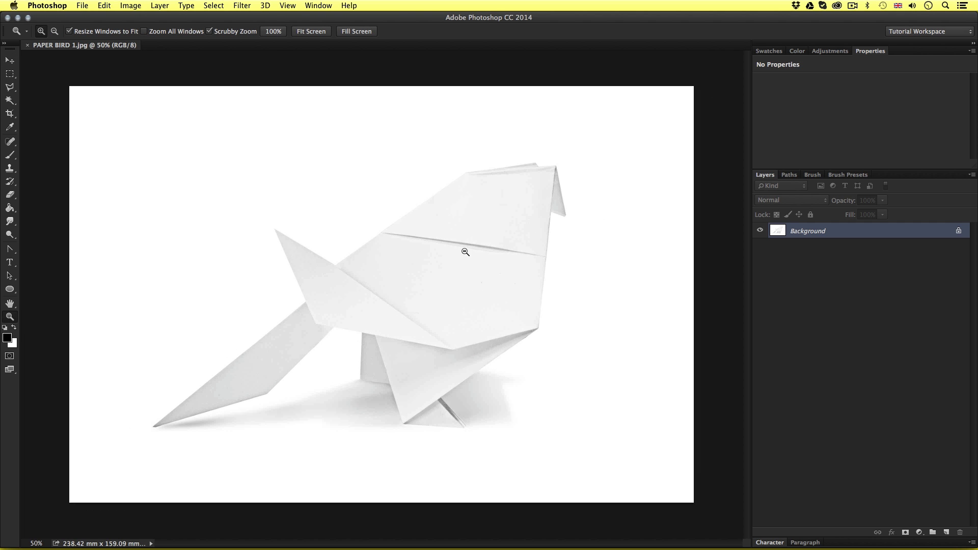
pyautogui.press('v')
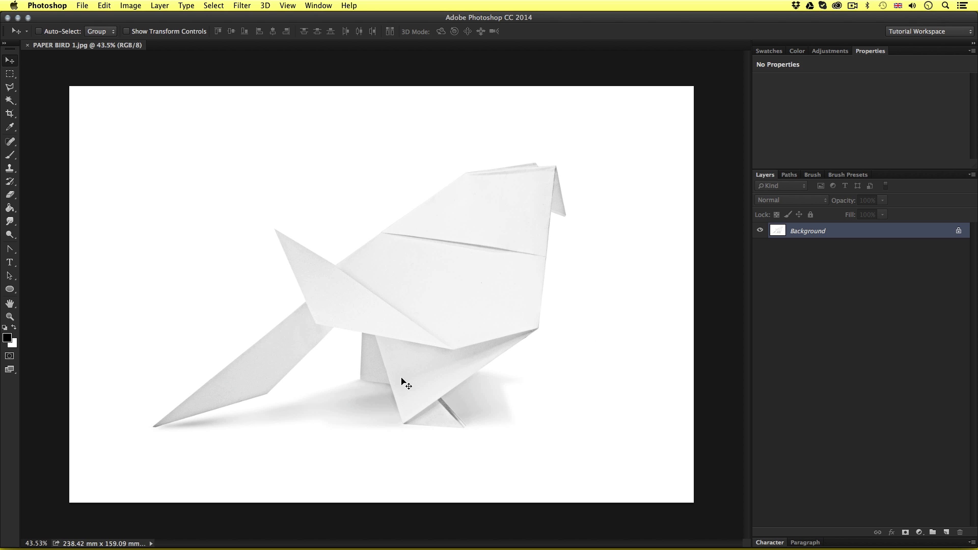
pyautogui.doubleClick(840, 232)
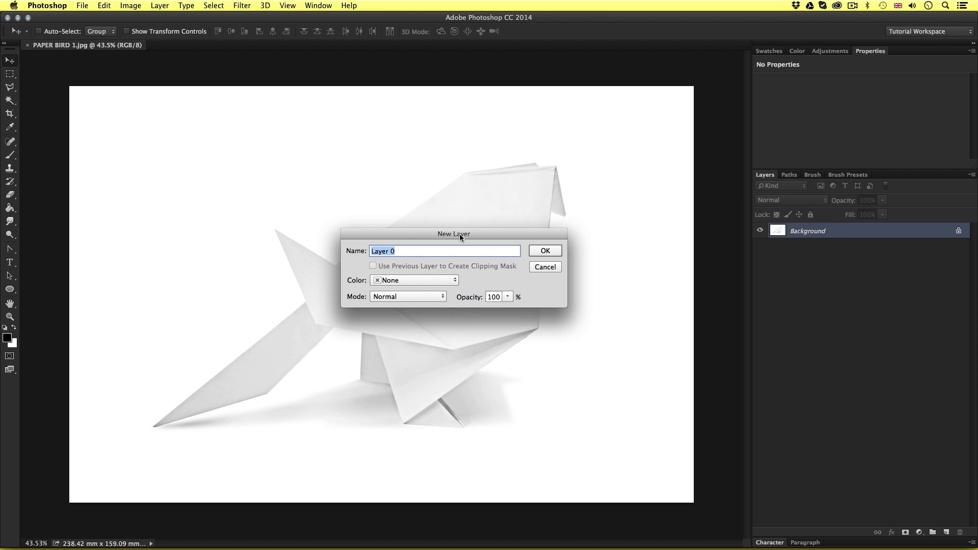
pyautogui.moveTo(460, 233); pyautogui.dragTo(439, 228)
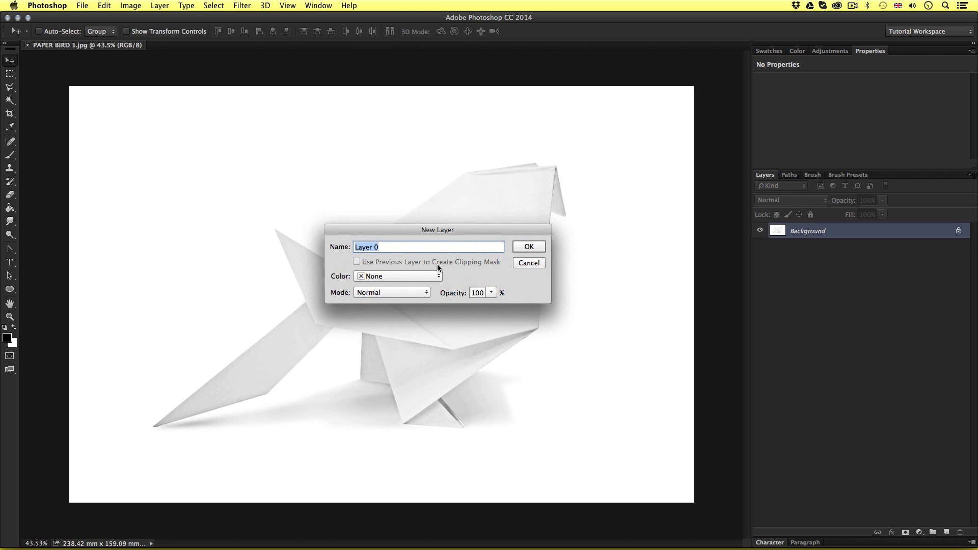
pyautogui.write('WHITE BASE')
pyautogui.click(525, 248)
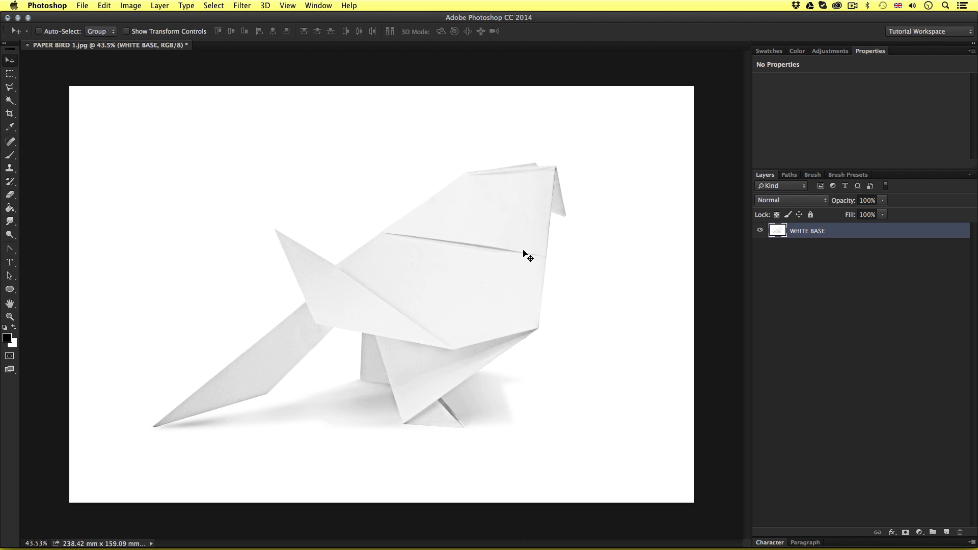
# Select the whole paper bird without its shadow by tracing its outline with the Polygonal Lasso, starting where the wing meets the back
pyautogui.press('z')
pyautogui.moveTo(406, 295); pyautogui.dragTo(414, 283)
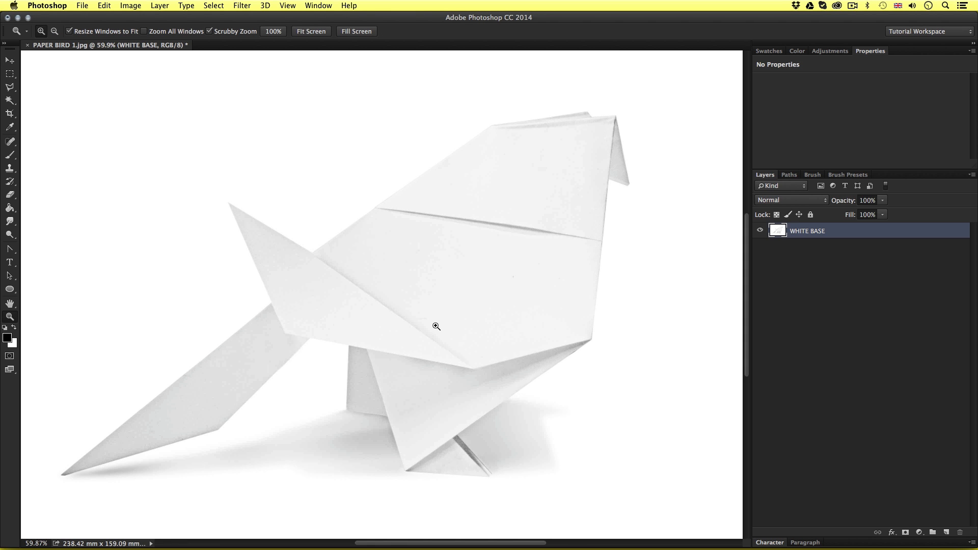
pyautogui.press('v')
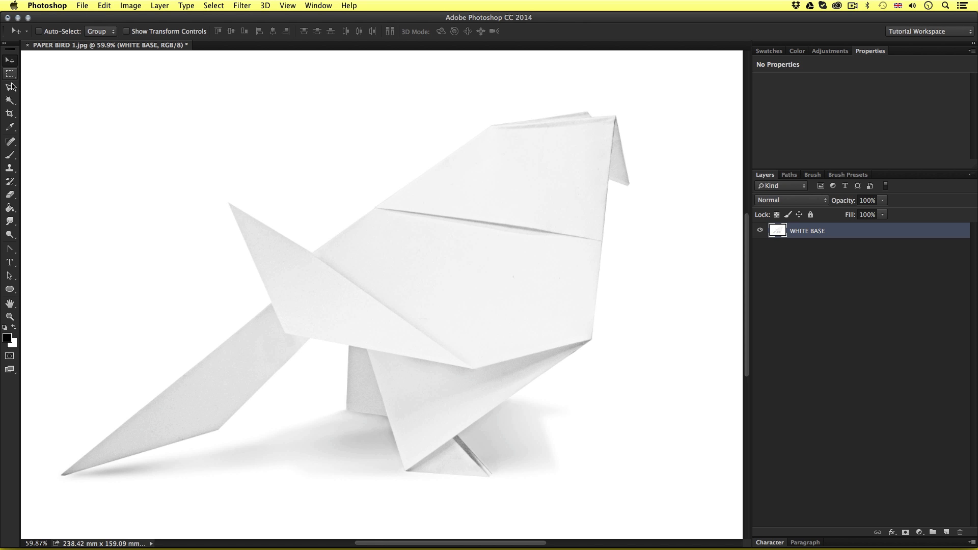
pyautogui.moveTo(11, 88); pyautogui.dragTo(70, 98)
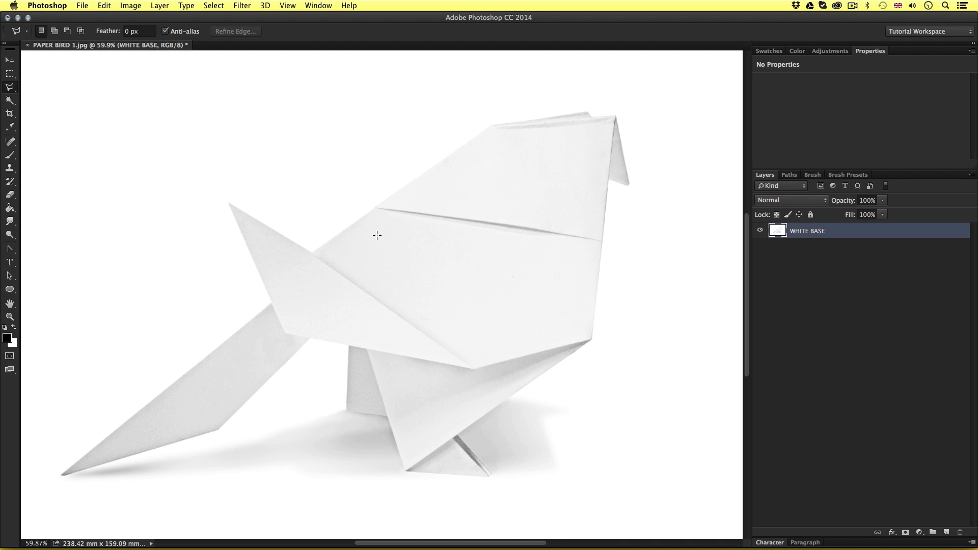
pyautogui.scroll(5, 378, 235)
pyautogui.click(117, 305)
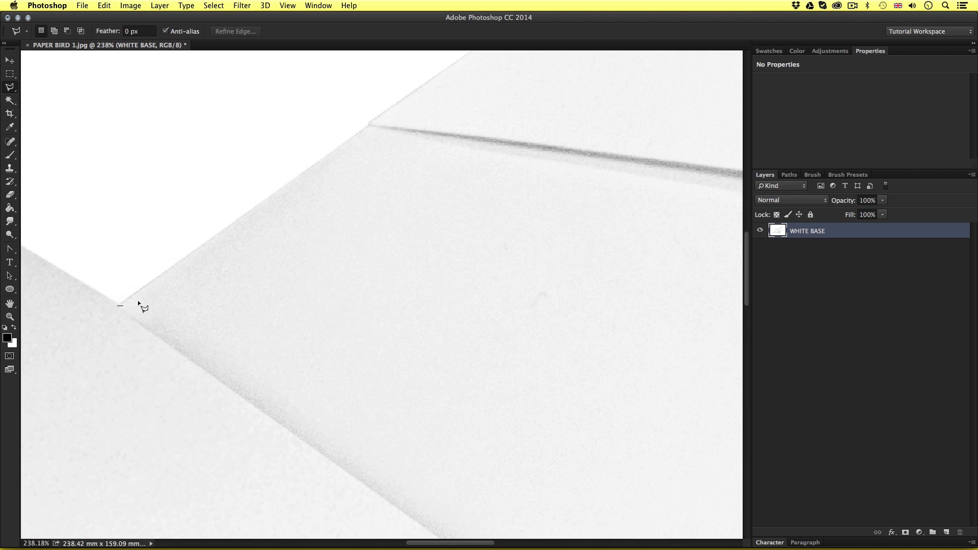
pyautogui.click(370, 124)
pyautogui.moveTo(423, 90)
pyautogui.mouseDown()
pyautogui.moveTo(382, 151)
pyautogui.moveTo(269, 262)
pyautogui.moveTo(119, 379)
pyautogui.mouseUp()
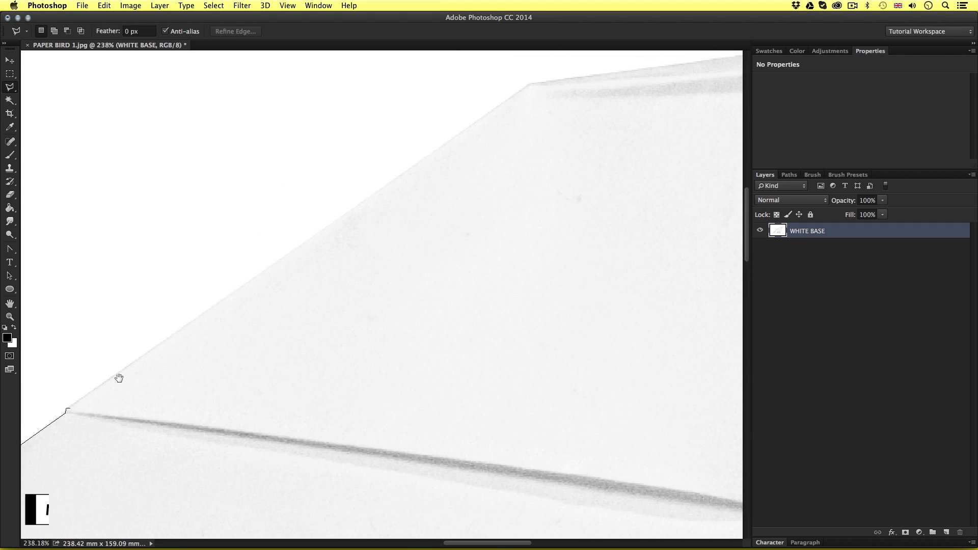
pyautogui.click(534, 86)
pyautogui.moveTo(588, 87)
pyautogui.mouseDown()
pyautogui.moveTo(234, 342)
pyautogui.moveTo(168, 341)
pyautogui.mouseUp()
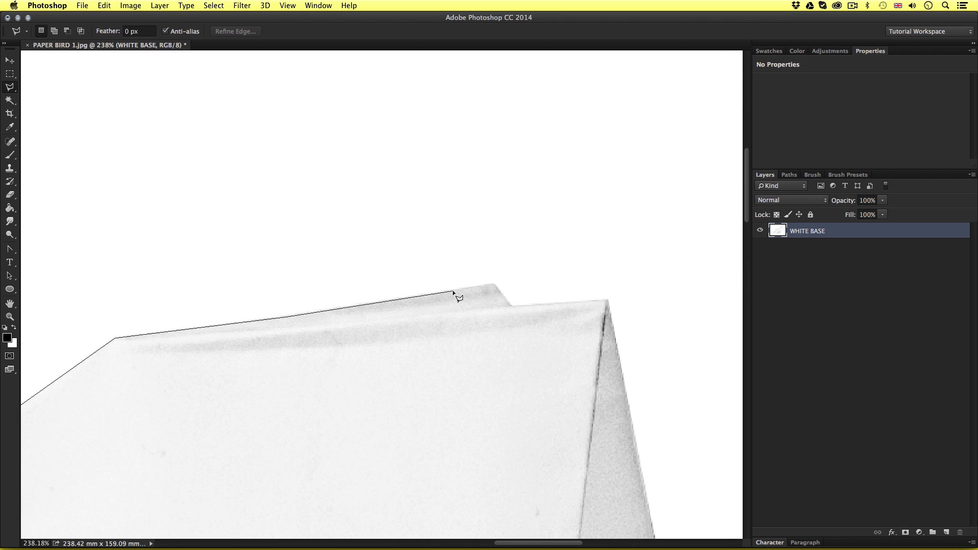
pyautogui.click(495, 285)
pyautogui.click(512, 306)
pyautogui.click(608, 300)
pyautogui.moveTo(639, 397); pyautogui.dragTo(438, 102)
pyautogui.moveTo(334, 458); pyautogui.dragTo(438, 102)
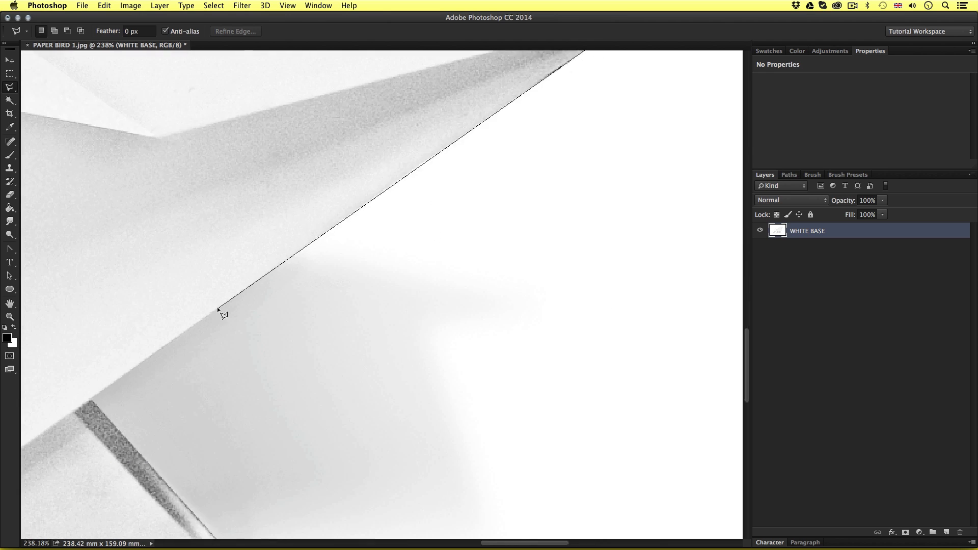
pyautogui.moveTo(218, 311); pyautogui.dragTo(464, 132)
pyautogui.click(476, 384)
pyautogui.click(453, 395)
pyautogui.click(135, 370)
pyautogui.moveTo(99, 265); pyautogui.dragTo(390, 419)
pyautogui.click(197, 291)
pyautogui.moveTo(102, 220); pyautogui.dragTo(464, 249)
pyautogui.click(326, 381)
pyautogui.moveTo(168, 428); pyautogui.dragTo(656, 227)
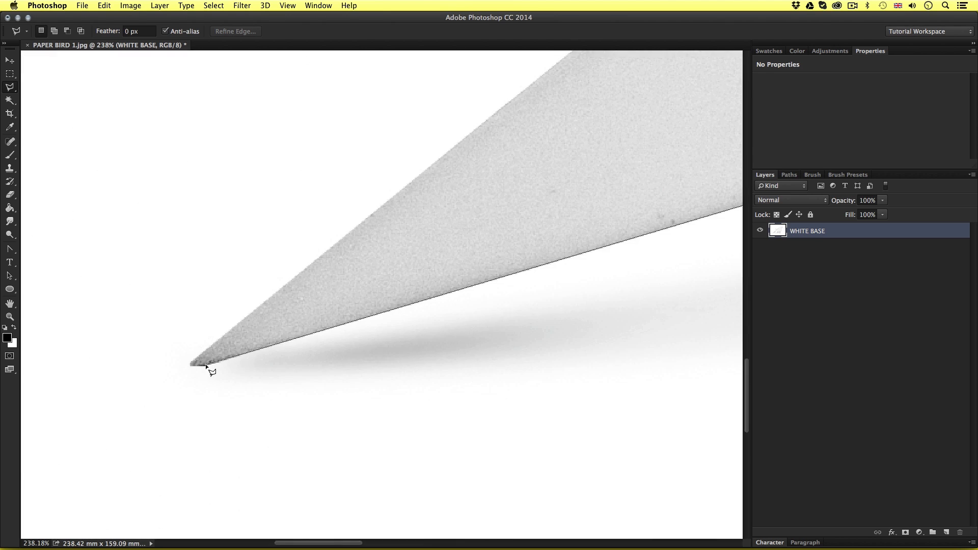
pyautogui.click(192, 363)
pyautogui.click(433, 225)
pyautogui.moveTo(336, 112); pyautogui.dragTo(336, 428)
pyautogui.click(264, 138)
pyautogui.click(593, 337)
pyautogui.press('super+0')
pyautogui.scroll(-1, 431, 295)
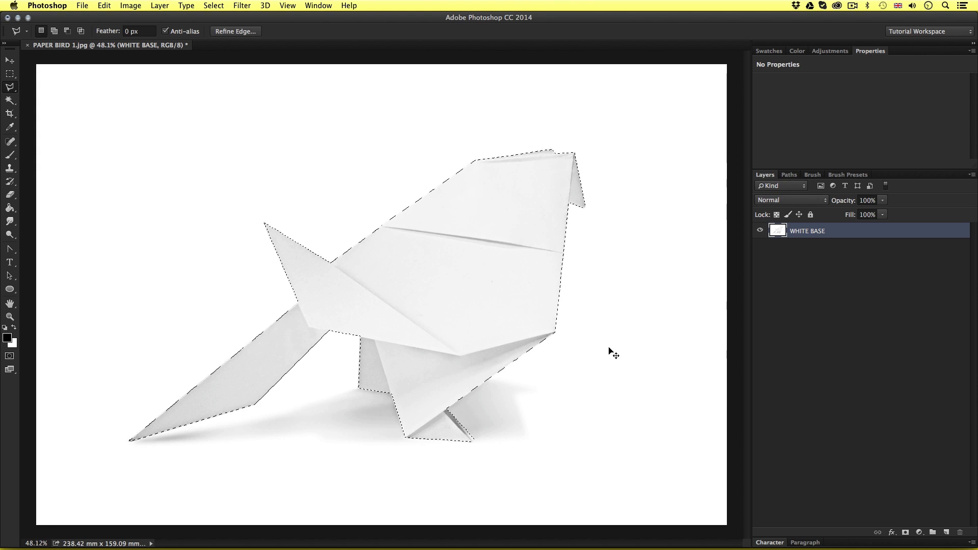
# Cut the selected bird from the WHITE BASE layer and paste it onto a new layer
pyautogui.press('super+x')
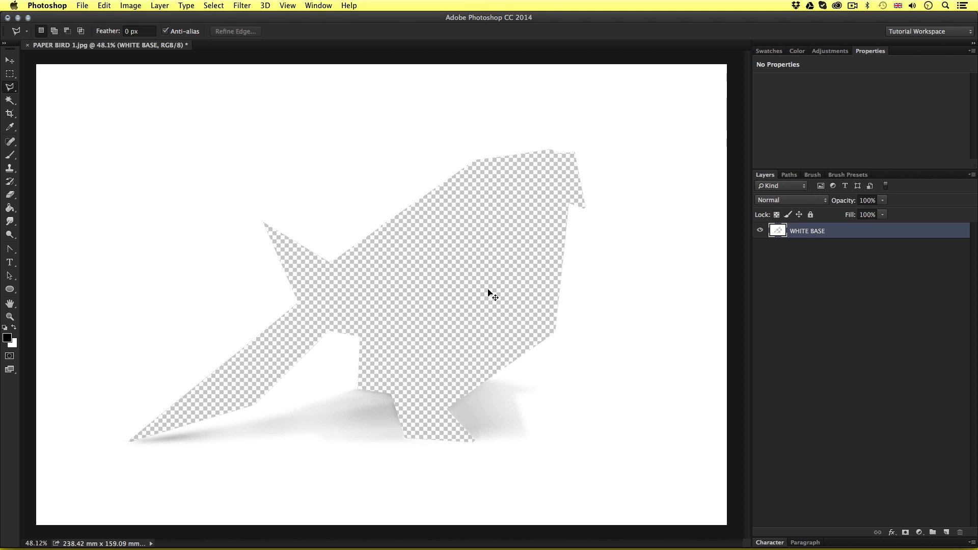
pyautogui.press('super+v')
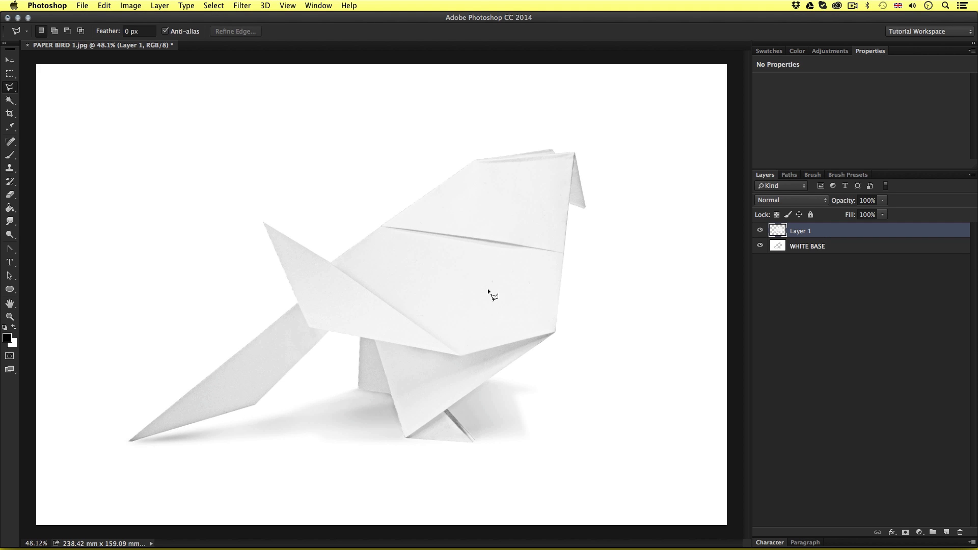
pyautogui.press('v')
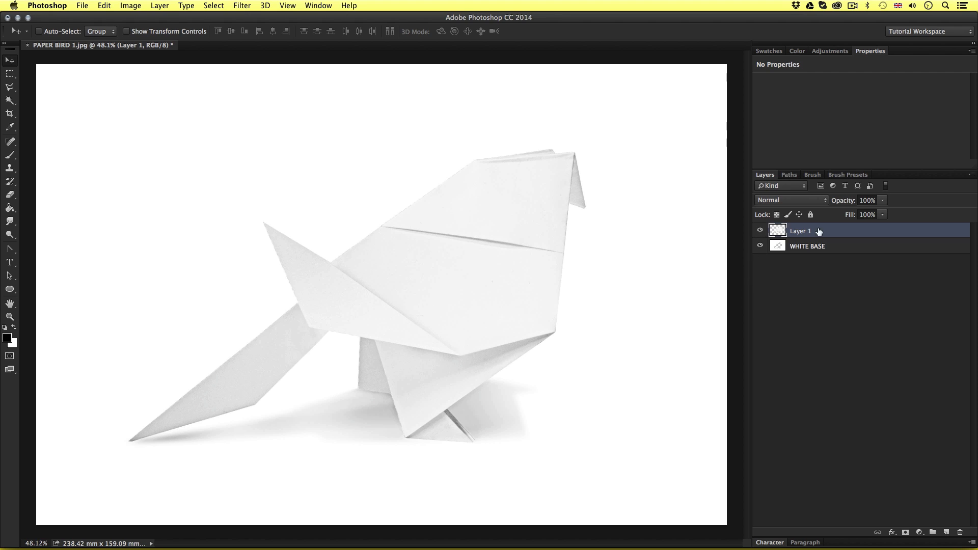
# Toggle the pasted bird layer's visibility off and on, and rename the layer BIRD CUT OUT
pyautogui.click(760, 231)
pyautogui.click(761, 230)
pyautogui.doubleClick(801, 232)
pyautogui.write('BIRD CUT OUT')
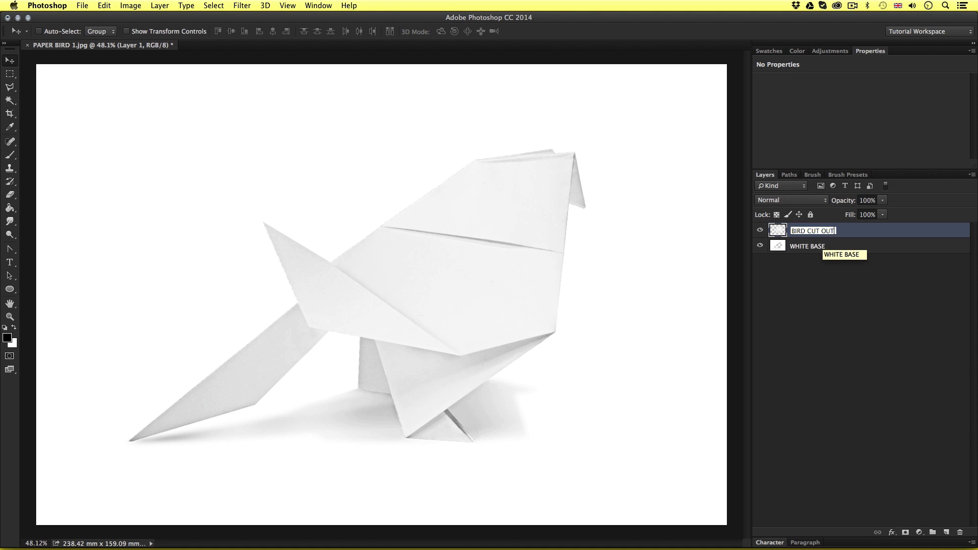
pyautogui.press('Return')
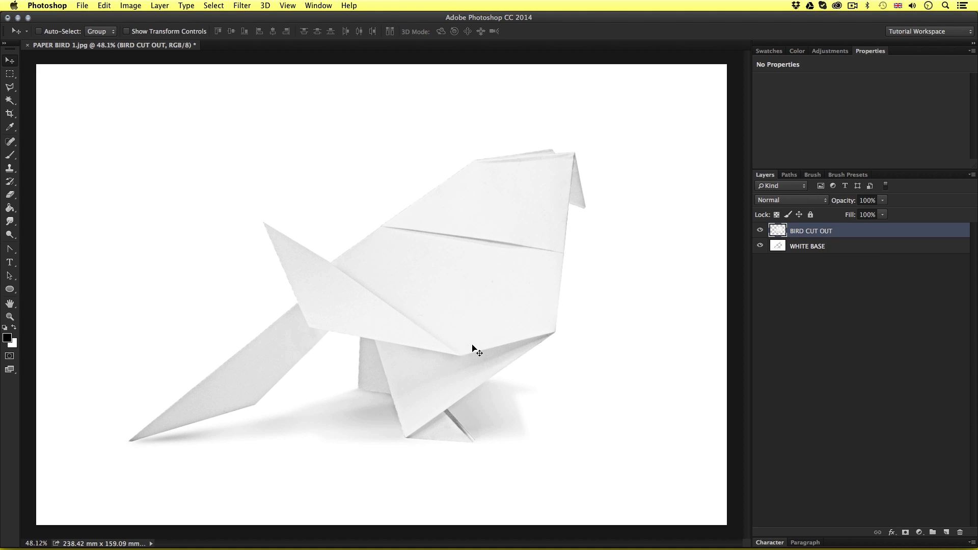
# Draw a loose Polygonal Lasso selection around the whole shadow beneath the bird, from the tail tip to beyond the feet
pyautogui.press('l')
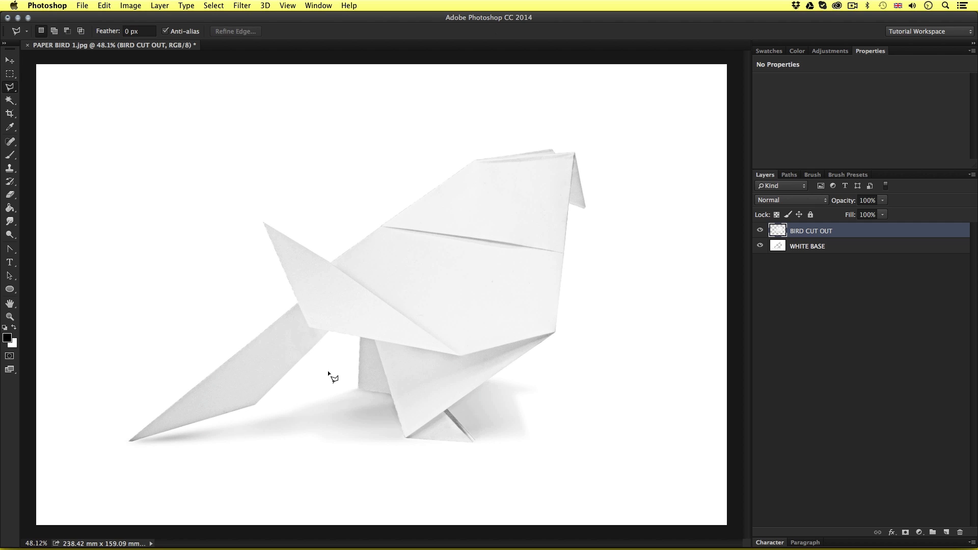
pyautogui.click(327, 368)
pyautogui.click(418, 350)
pyautogui.click(531, 362)
pyautogui.click(571, 375)
pyautogui.click(572, 441)
pyautogui.click(526, 462)
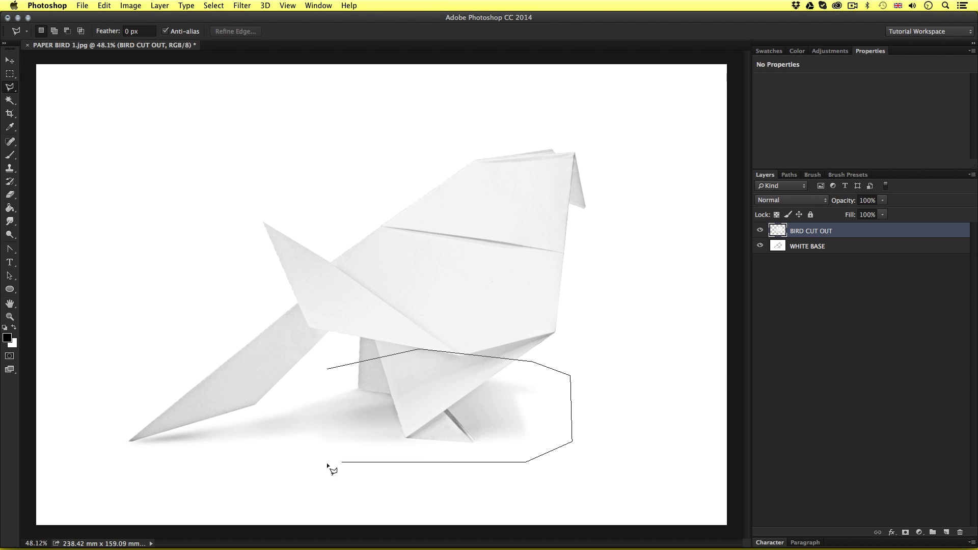
pyautogui.click(294, 458)
pyautogui.click(109, 466)
pyautogui.click(92, 424)
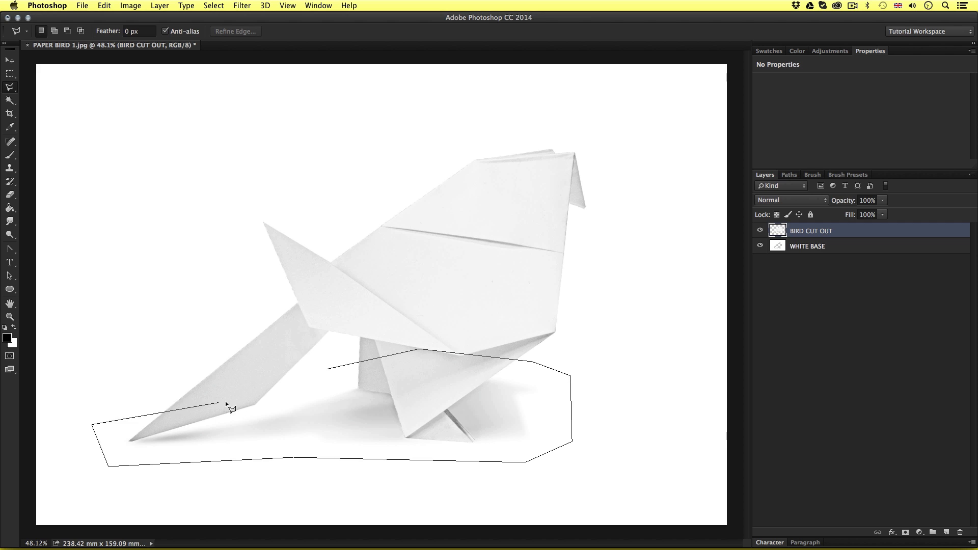
pyautogui.doubleClick(279, 382)
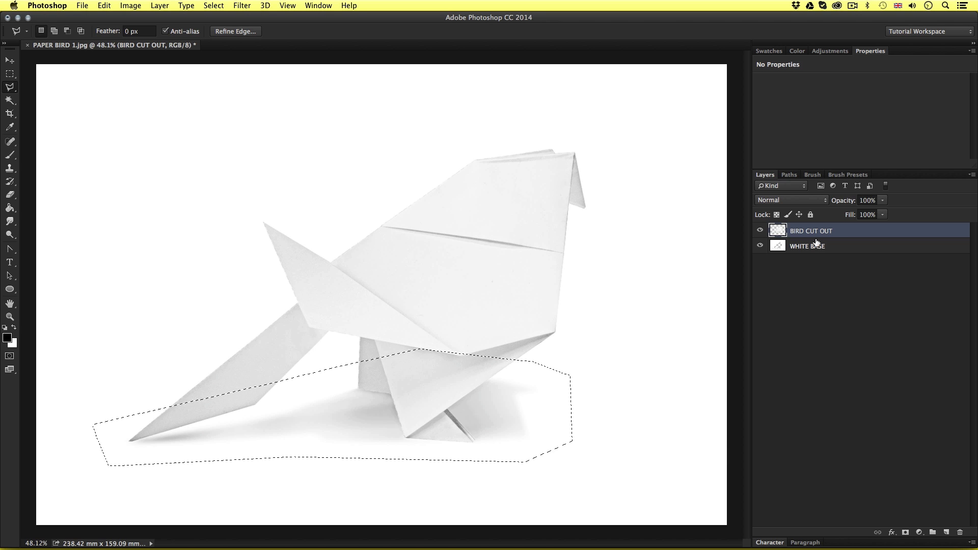
# Cut the selected shadow area out of the WHITE BASE layer
pyautogui.click(848, 248)
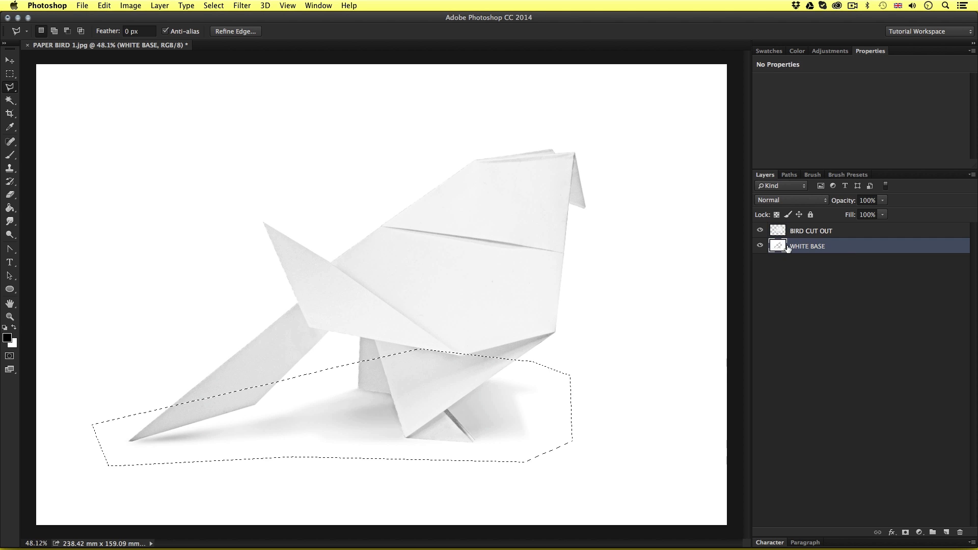
pyautogui.click(760, 246)
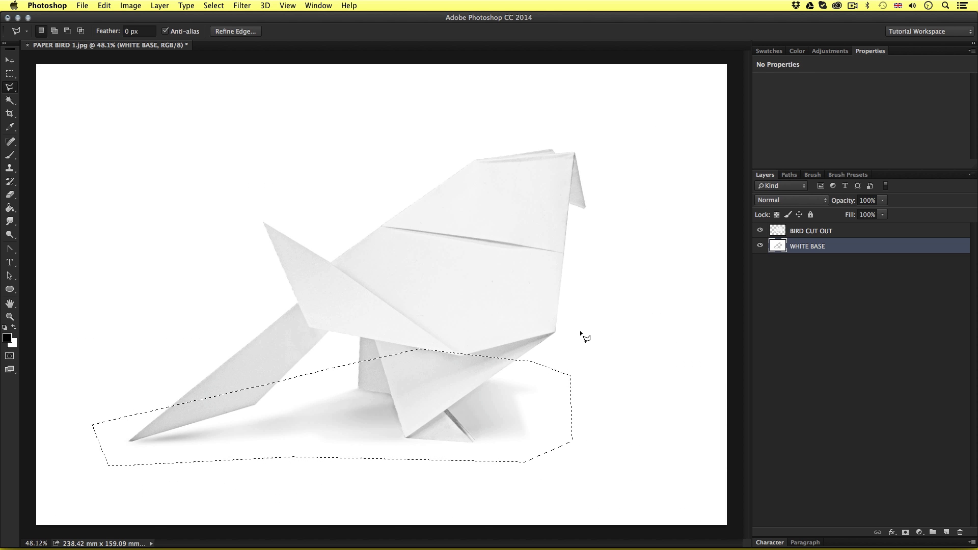
pyautogui.press('Delete')
pyautogui.hotkey('ctrl', 'd')
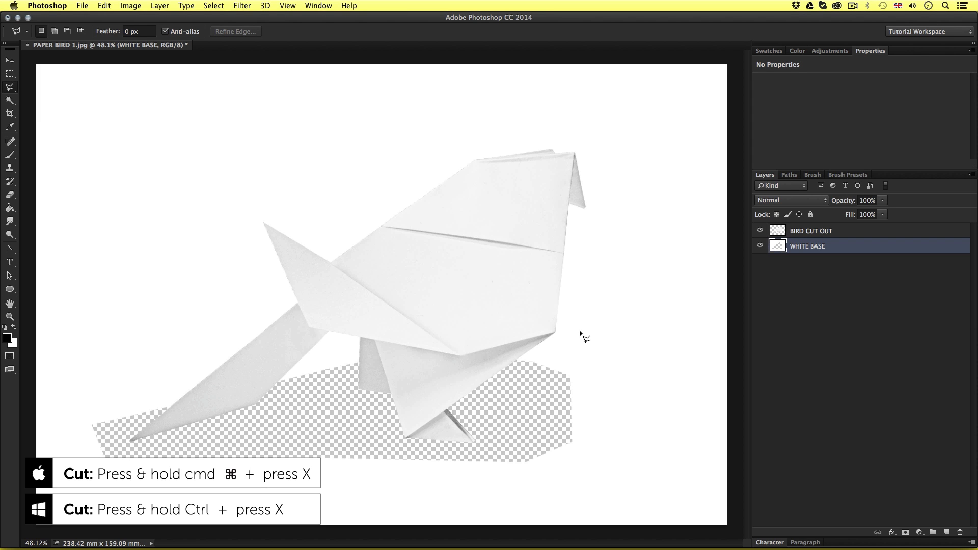
# Paste the cut shadow in place onto a new layer and rename that layer SHADOW
pyautogui.hotkey('ctrl', 'shift', 'v')
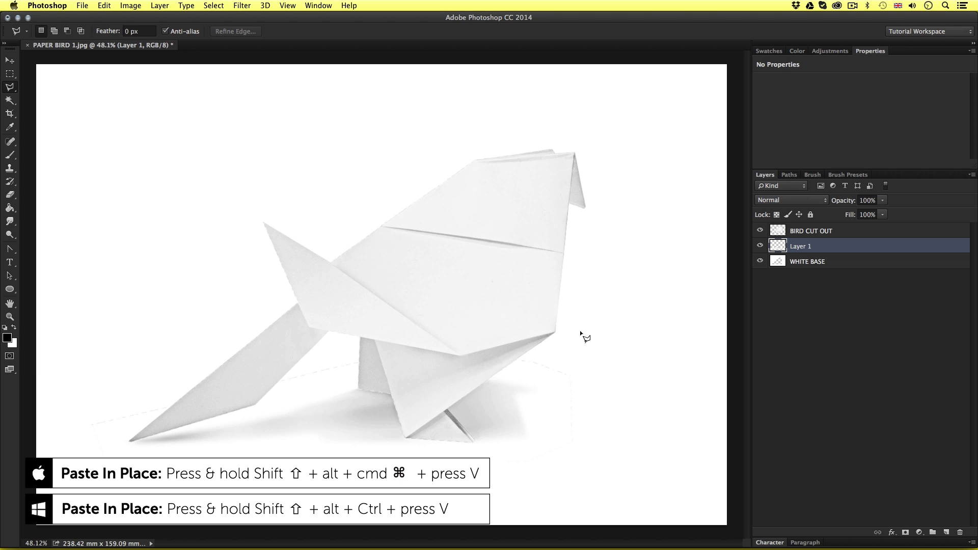
pyautogui.doubleClick(794, 246)
pyautogui.write('SHADOW')
pyautogui.press('Return')
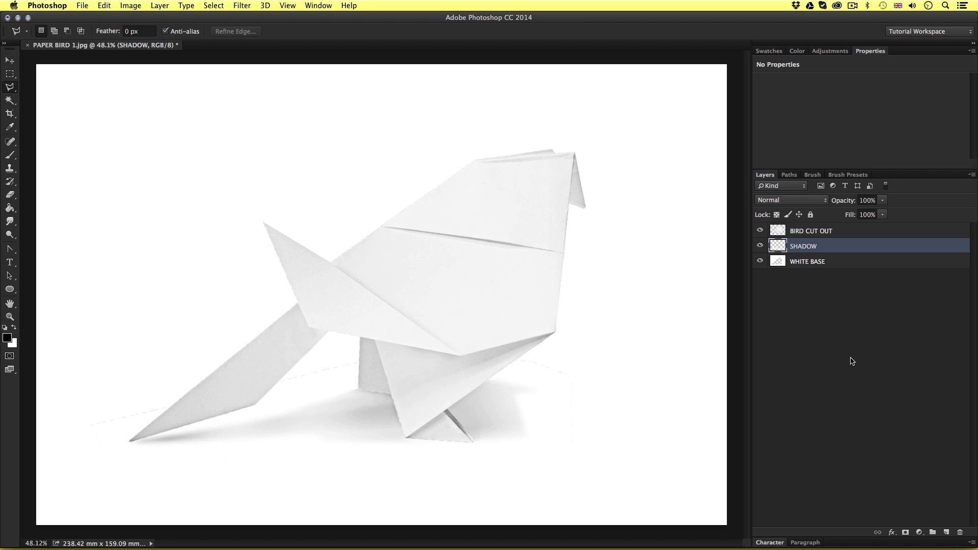
pyautogui.click(813, 233)
pyautogui.click(812, 247)
pyautogui.click(812, 233)
pyautogui.click(811, 247)
# Switch to Finder, go to the 04 - TEXTURES folder in the assets folder, and open TEXTURE_2.jpg in Photoshop
pyautogui.press('super+Tab')
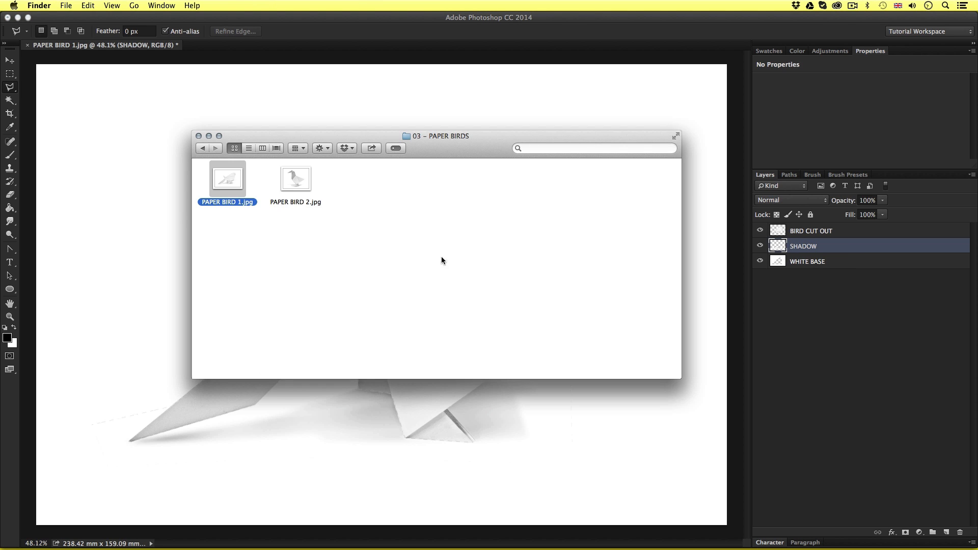
pyautogui.click(201, 148)
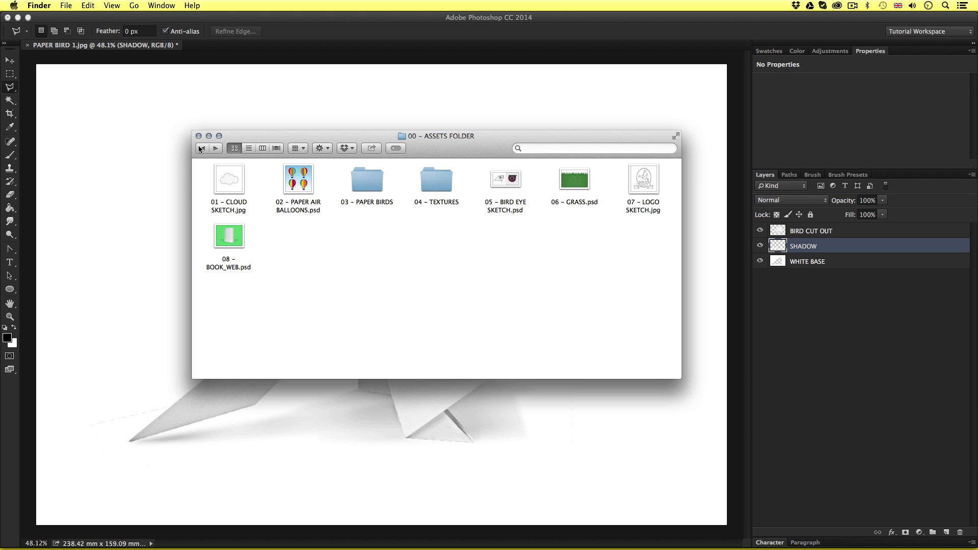
pyautogui.doubleClick(435, 181)
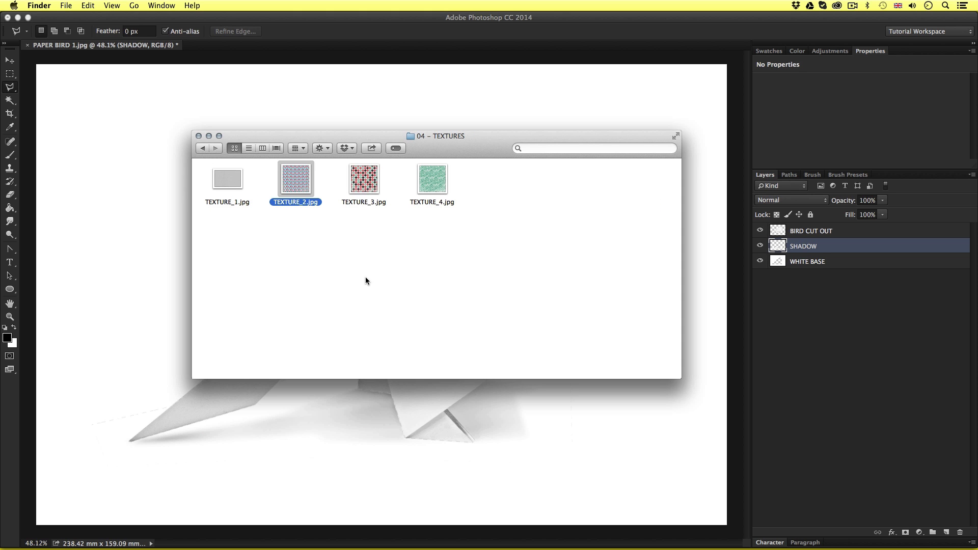
pyautogui.click(437, 182)
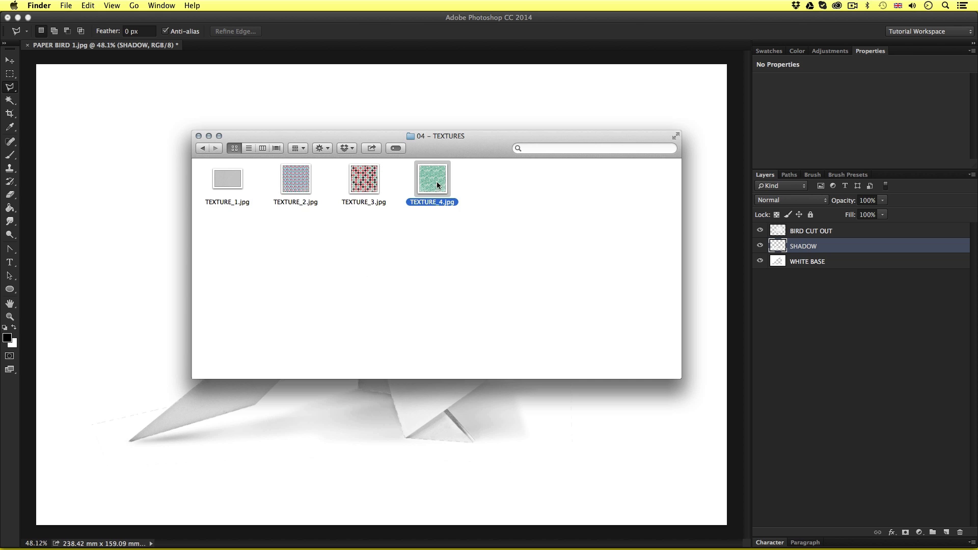
pyautogui.click(295, 180)
pyautogui.click(358, 183)
pyautogui.click(426, 179)
pyautogui.click(362, 241)
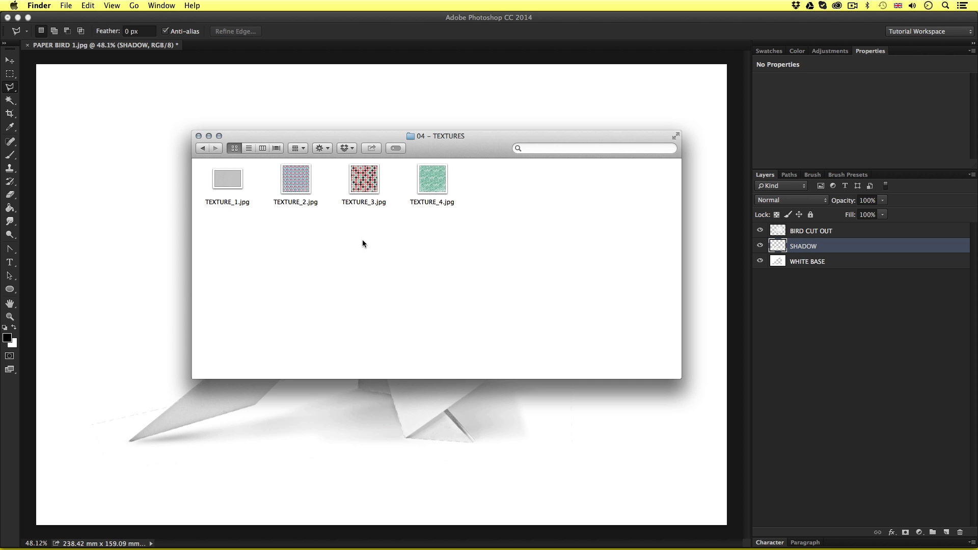
pyautogui.doubleClick(298, 174)
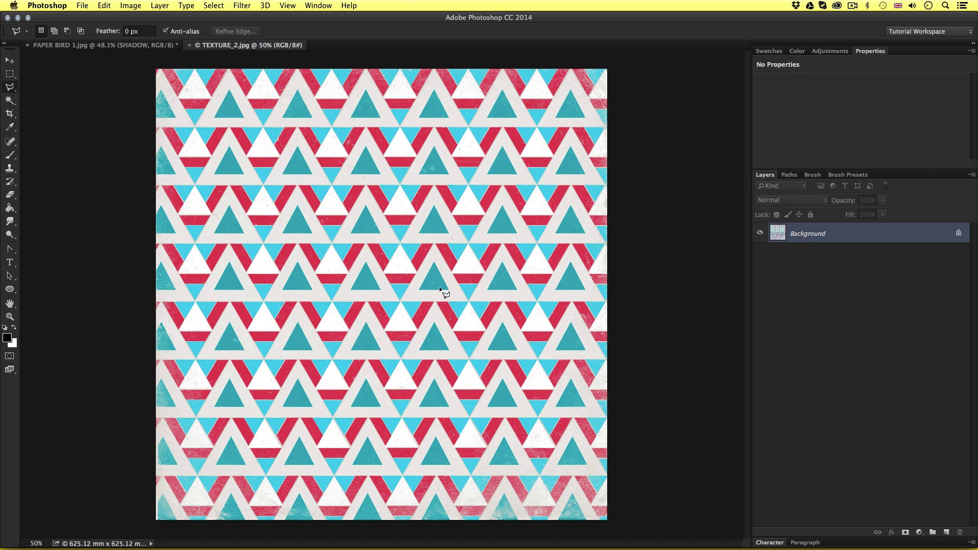
# Copy the entire TEXTURE_2.jpg image, close that file, and paste the pattern over the bird in PAPER BIRD 1.jpg
pyautogui.press('v')
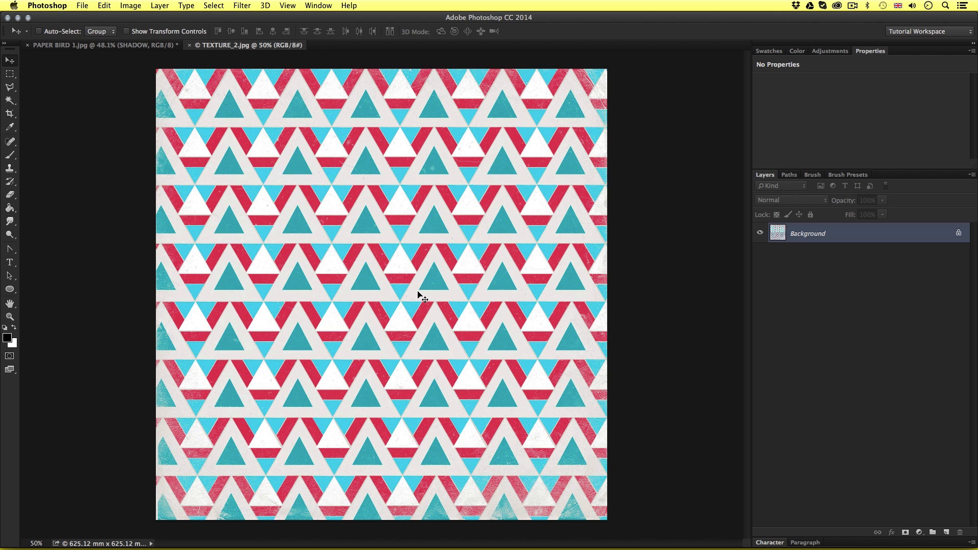
pyautogui.press('super+a')
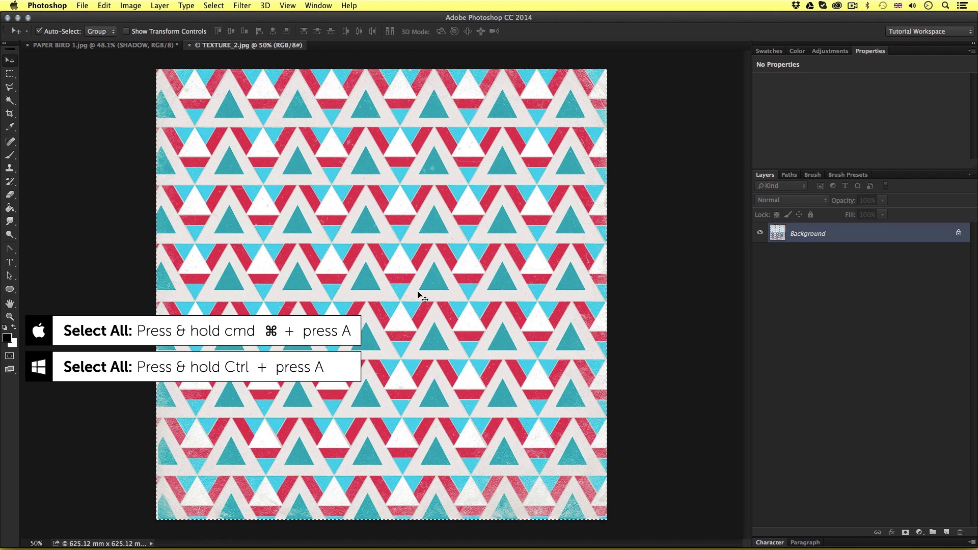
pyautogui.press('super+c')
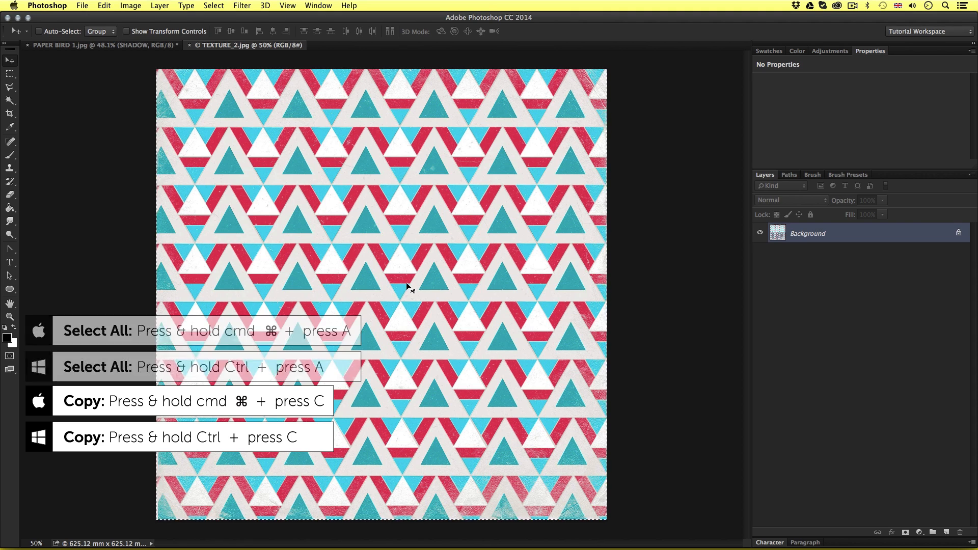
pyautogui.press('super+w')
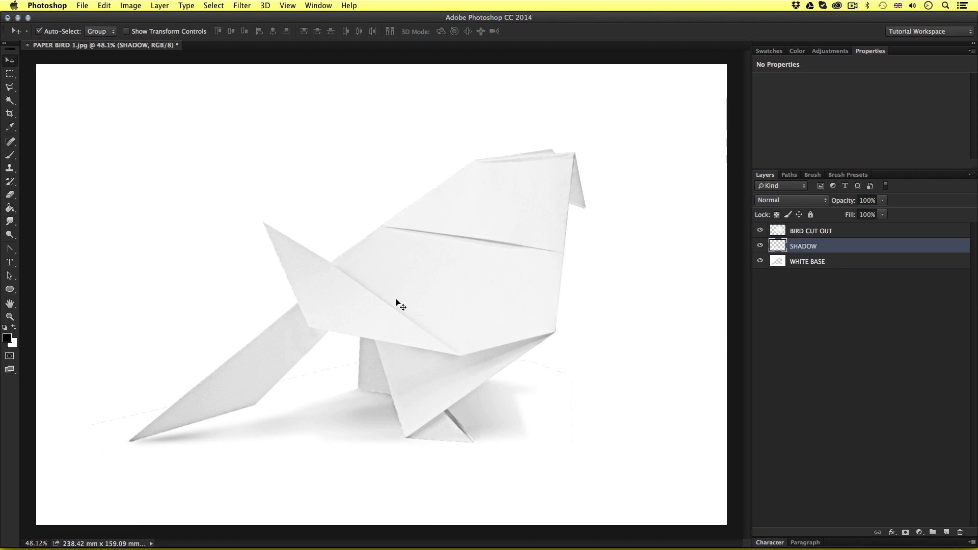
pyautogui.press('super+v')
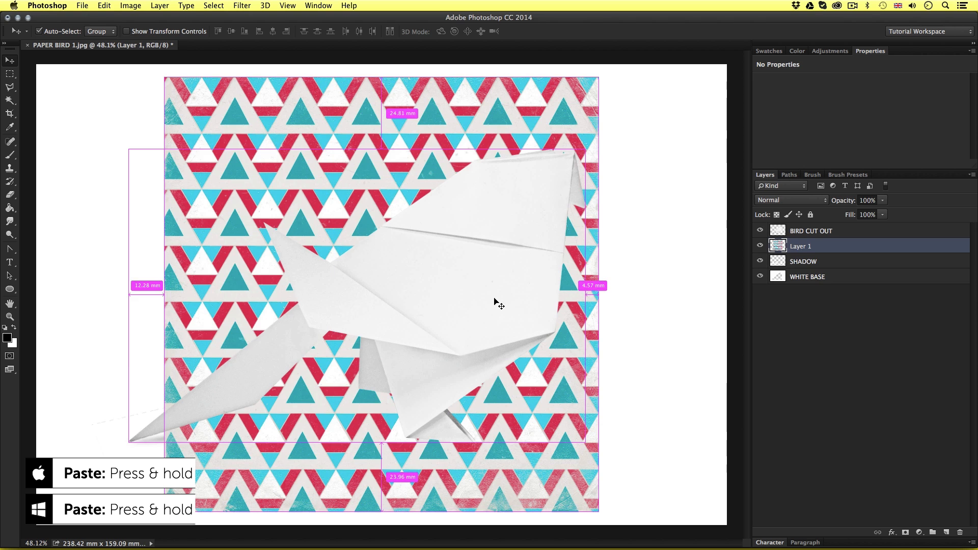
pyautogui.moveTo(452, 255)
pyautogui.mouseDown()
pyautogui.moveTo(430, 265)
pyautogui.moveTo(438, 227)
pyautogui.moveTo(466, 260)
pyautogui.moveTo(443, 254)
pyautogui.moveTo(456, 245)
pyautogui.mouseUp()
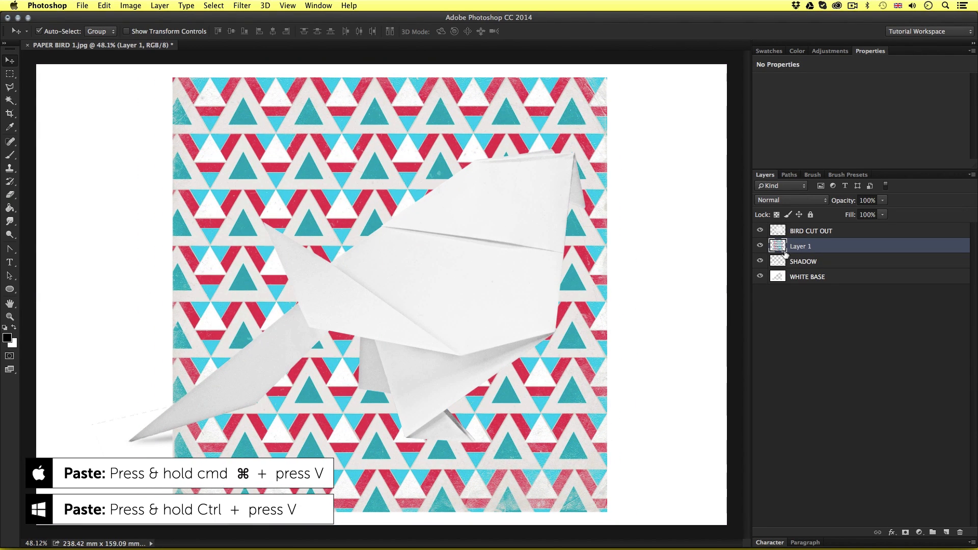
# Rename the pasted pattern layer TEXTURE and move it above the BIRD CUT OUT layer
pyautogui.doubleClick(799, 246)
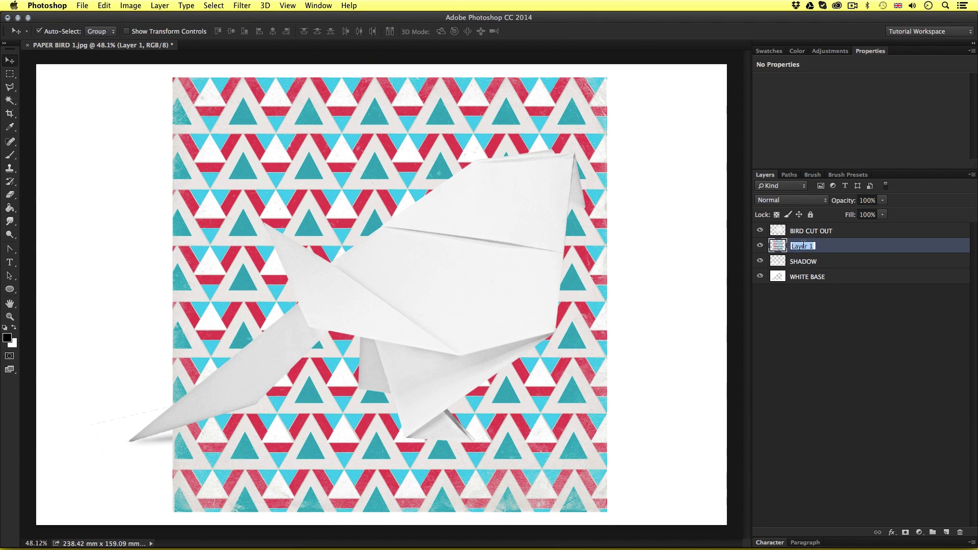
pyautogui.write('TEXTURE')
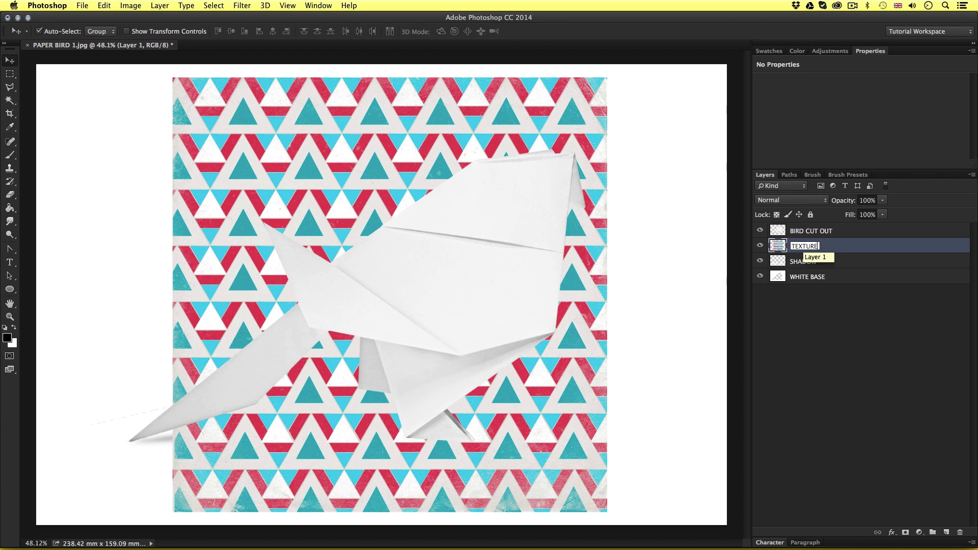
pyautogui.press('Return')
pyautogui.moveTo(813, 243); pyautogui.dragTo(824, 223)
pyautogui.moveTo(440, 230)
pyautogui.mouseDown()
pyautogui.moveTo(410, 225)
pyautogui.moveTo(432, 230)
pyautogui.mouseUp()
pyautogui.moveTo(494, 285); pyautogui.dragTo(502, 285)
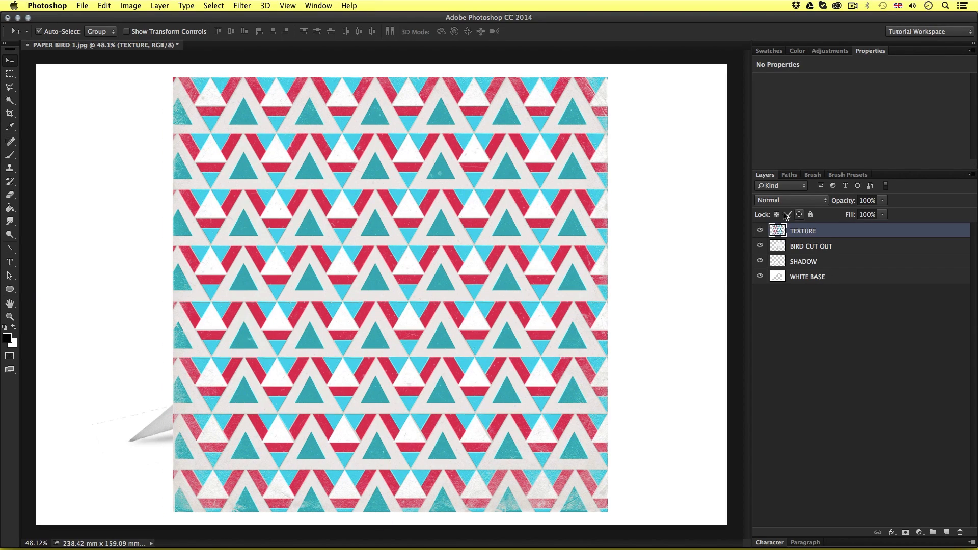
# Hide the TEXTURE layer and draw a Polygonal Lasso selection around the bird's middle body panel, following its upper fold, front edge, lower edge and wing fold
pyautogui.click(760, 231)
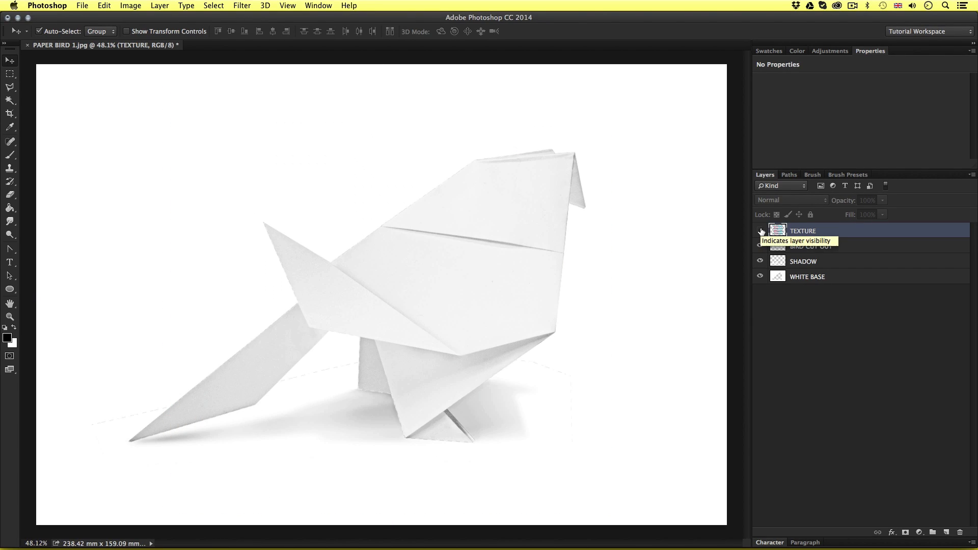
pyautogui.press('z')
pyautogui.moveTo(444, 280); pyautogui.dragTo(461, 254)
pyautogui.moveTo(534, 242); pyautogui.dragTo(468, 238)
pyautogui.press('v')
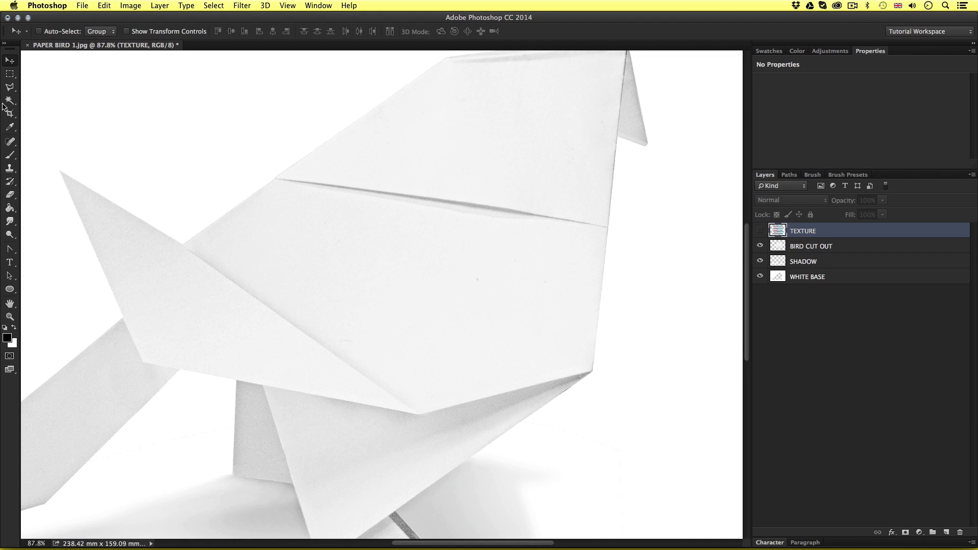
pyautogui.click(10, 88)
pyautogui.scroll(6, 320, 211)
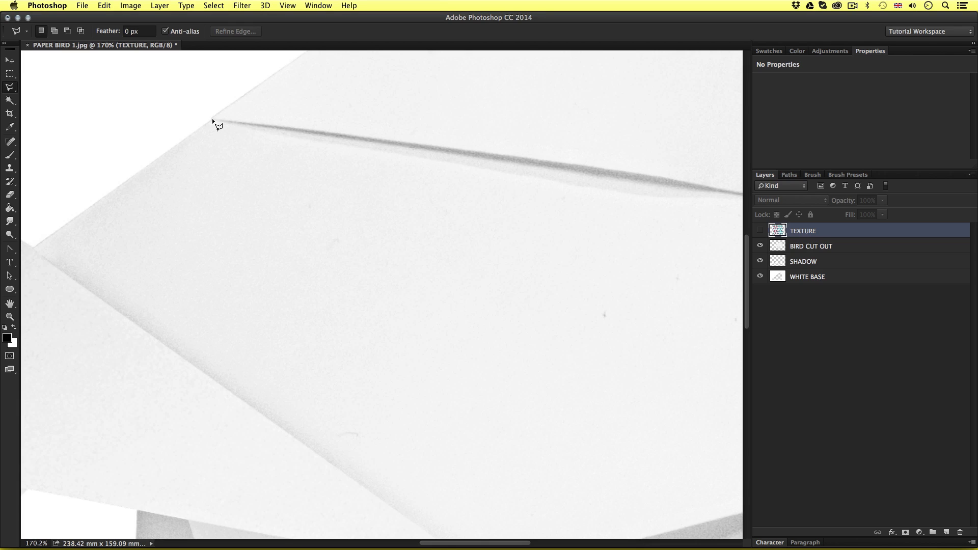
pyautogui.click(213, 119)
pyautogui.click(375, 138)
pyautogui.click(538, 158)
pyautogui.press('space')
pyautogui.moveTo(653, 173); pyautogui.dragTo(300, 174)
pyautogui.click(393, 197)
pyautogui.click(504, 215)
pyautogui.click(473, 495)
pyautogui.press('space')
pyautogui.moveTo(470, 491); pyautogui.dragTo(546, 263)
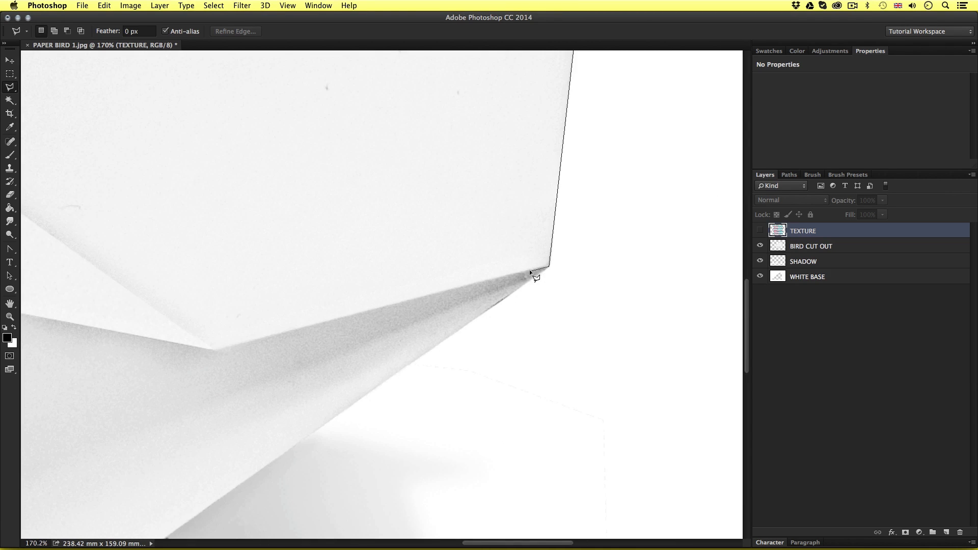
pyautogui.click(215, 350)
pyautogui.press('space')
pyautogui.moveTo(215, 350); pyautogui.dragTo(507, 433)
pyautogui.click(48, 104)
pyautogui.press('space')
pyautogui.moveTo(47, 104); pyautogui.dragTo(300, 307)
pyautogui.click(479, 178)
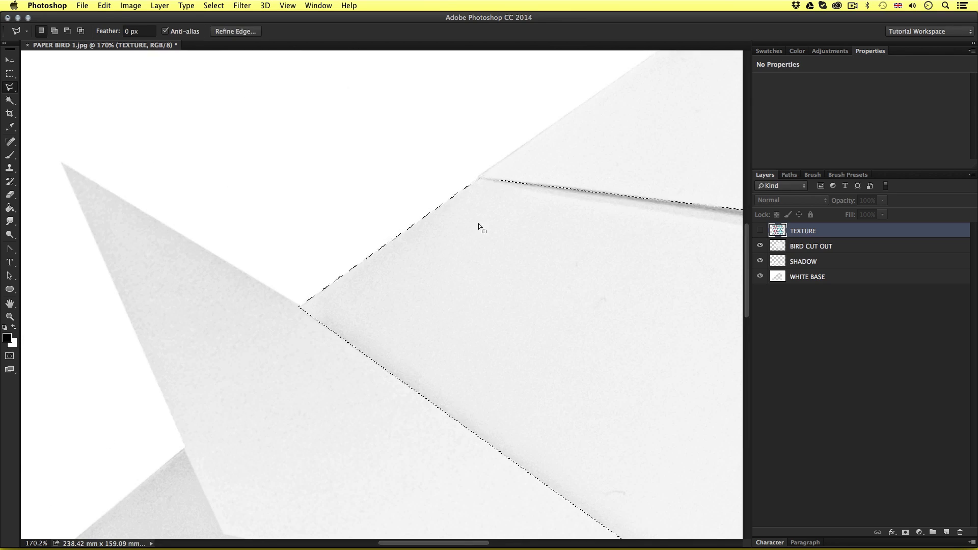
pyautogui.scroll(-5, 479, 223)
pyautogui.press('space')
pyautogui.moveTo(572, 237); pyautogui.dragTo(369, 204)
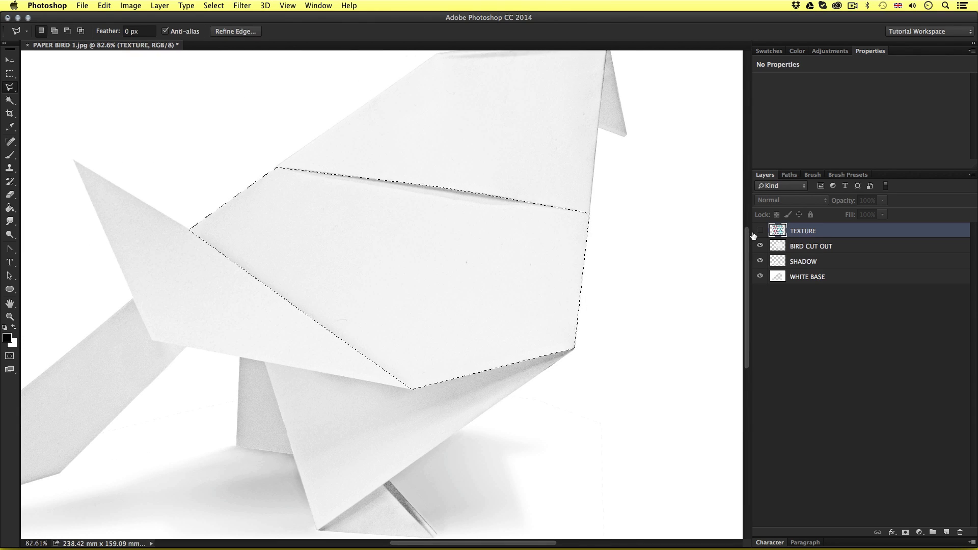
# Show the TEXTURE layer and add a layer mask from the body panel selection
pyautogui.click(755, 233)
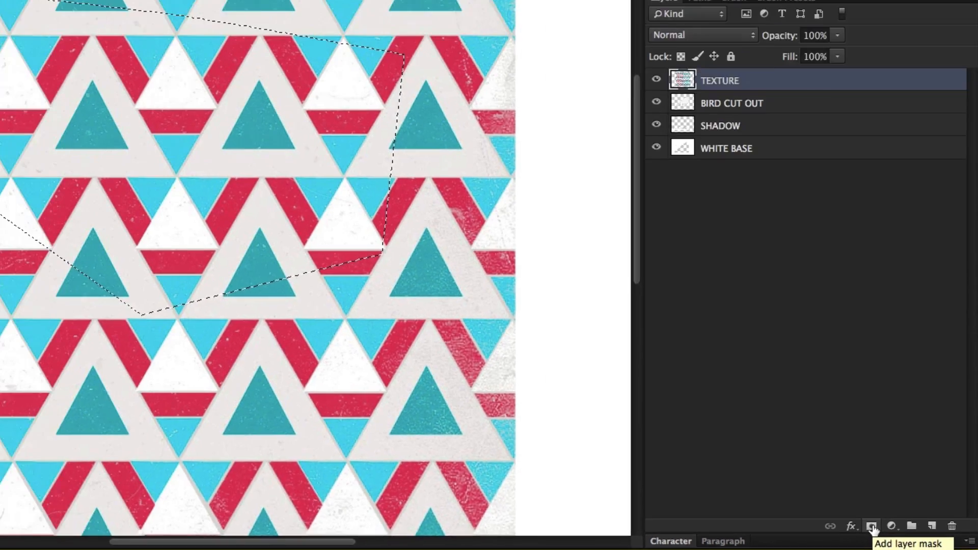
pyautogui.click(711, 497)
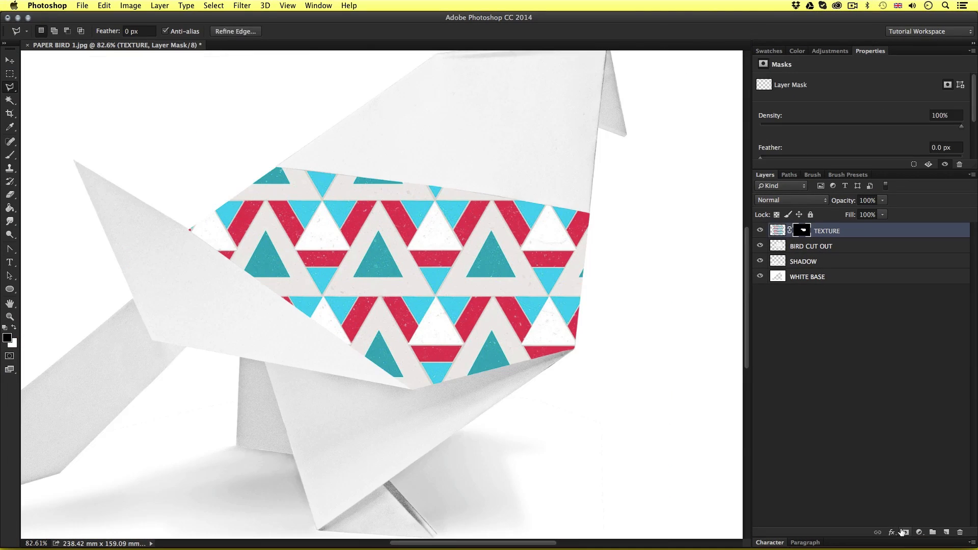
pyautogui.scroll(-5, 451, 273)
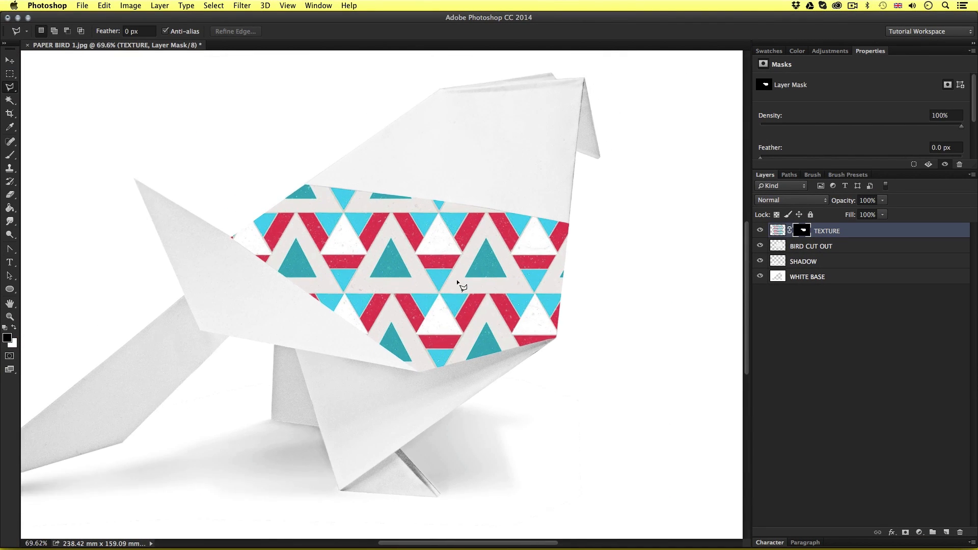
pyautogui.moveTo(412, 272); pyautogui.dragTo(465, 271)
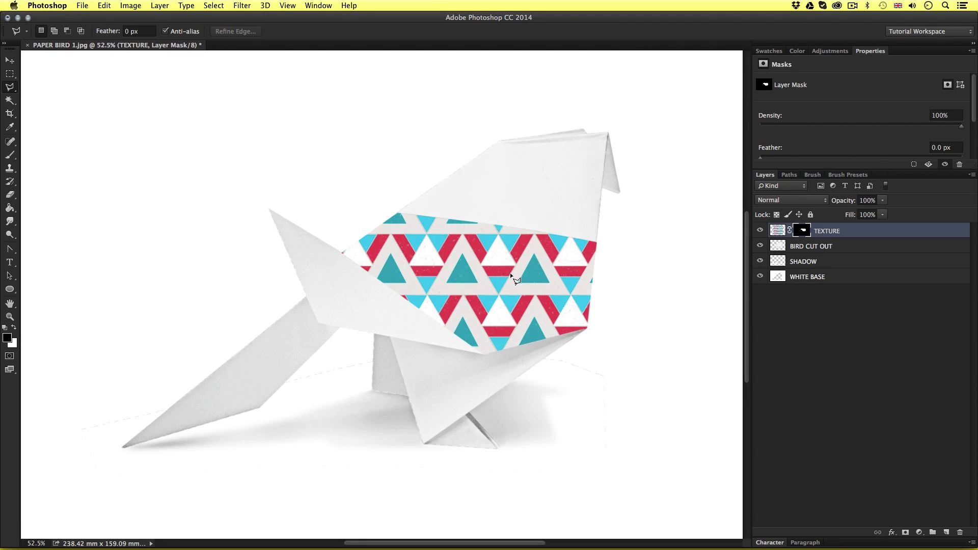
pyautogui.scroll(-2, 512, 285)
pyautogui.scroll(1, 508, 280)
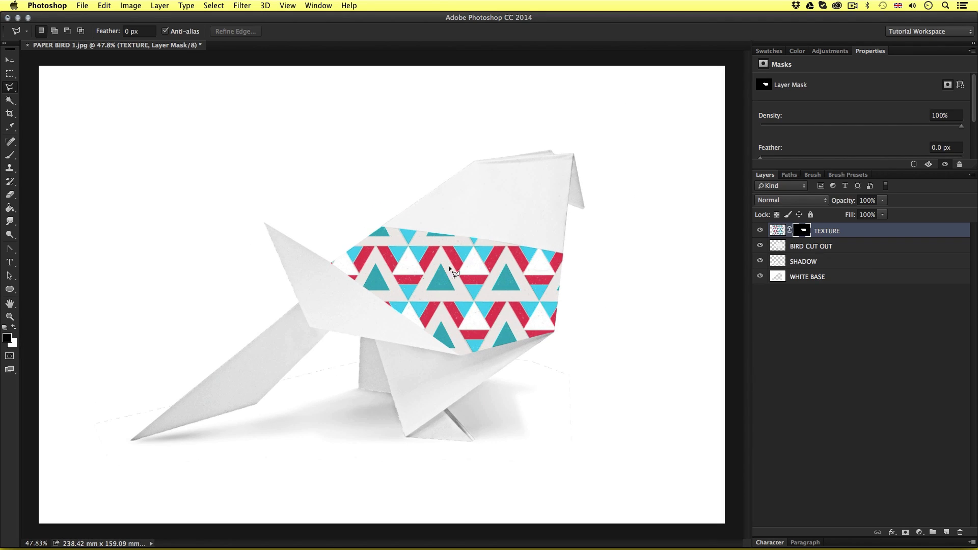
# Unlink the TEXTURE layer from its mask and shift the pattern image independently inside the masked body panel
pyautogui.press('v')
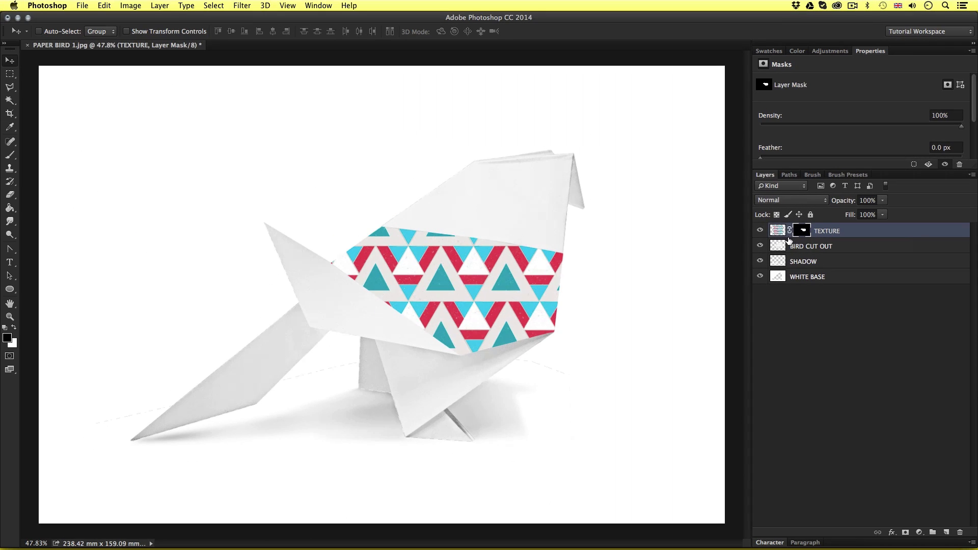
pyautogui.click(778, 231)
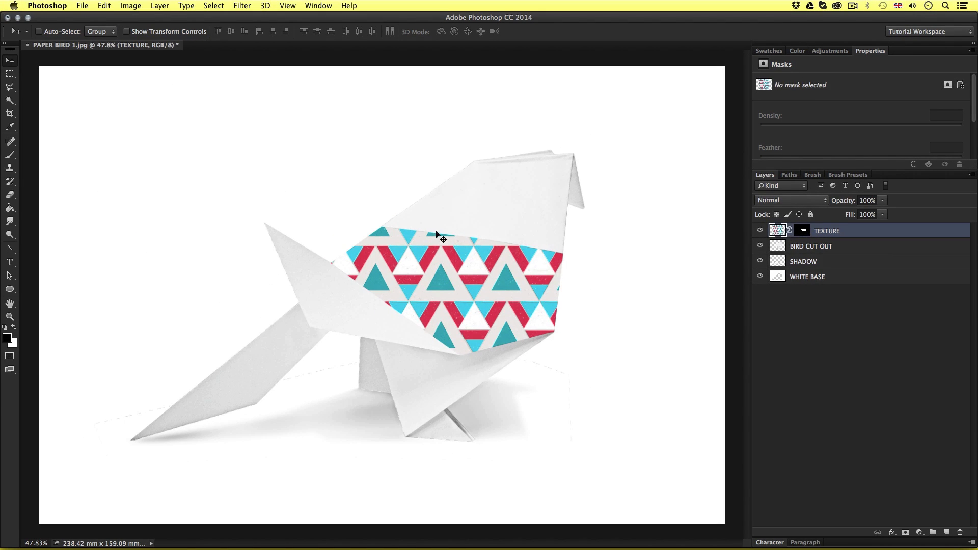
pyautogui.moveTo(430, 280); pyautogui.dragTo(461, 292)
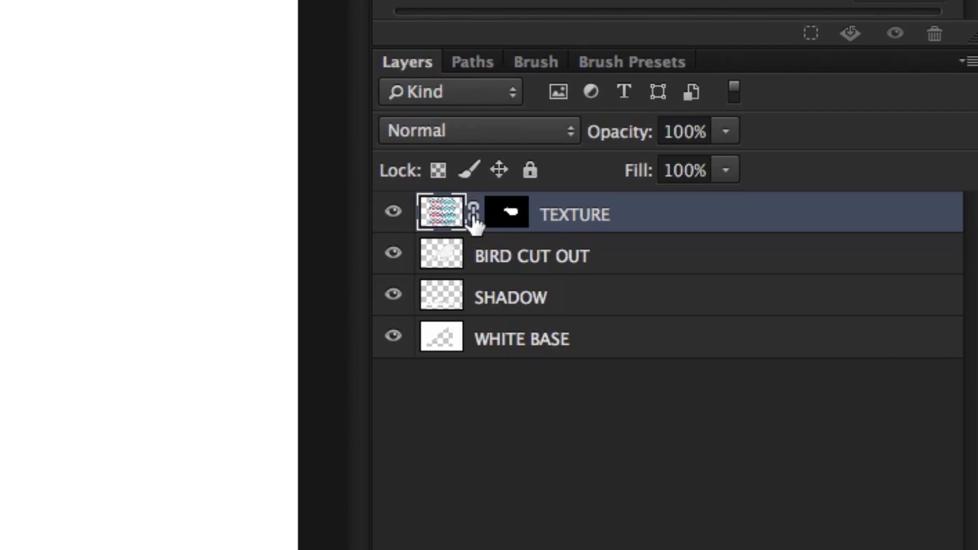
pyautogui.click(473, 214)
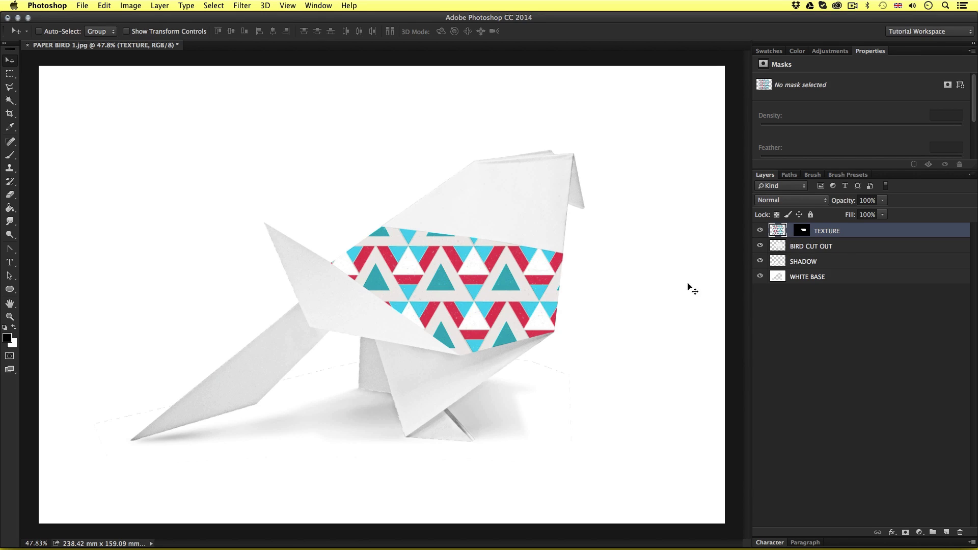
pyautogui.moveTo(464, 326); pyautogui.dragTo(500, 331)
# Free Transform the TEXTURE pattern to 82.22% scale with a 19.71° rotation, positioned to fill the body panel
pyautogui.press('super+t')
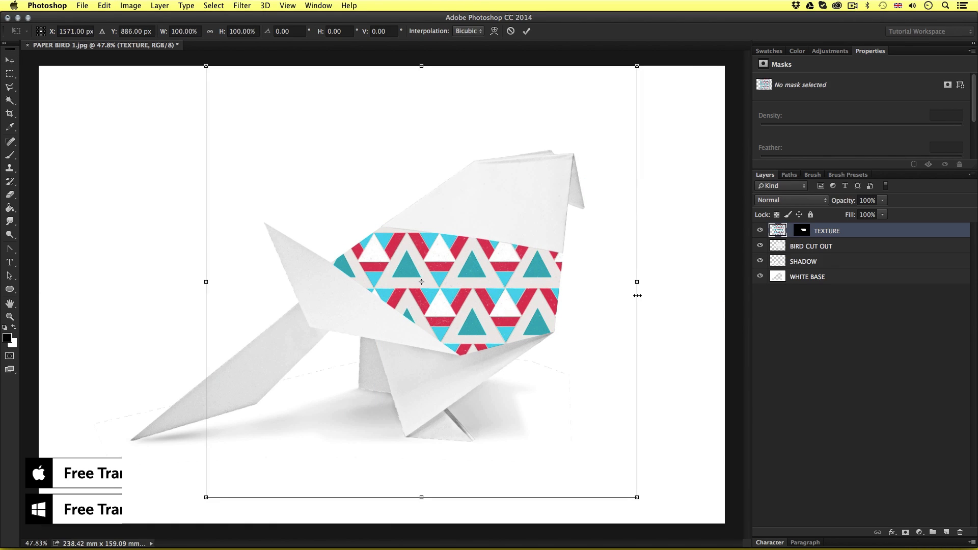
pyautogui.moveTo(658, 208); pyautogui.dragTo(687, 293)
pyautogui.moveTo(698, 152); pyautogui.dragTo(682, 188)
pyautogui.moveTo(505, 272); pyautogui.dragTo(517, 275)
pyautogui.moveTo(689, 164); pyautogui.dragTo(654, 173)
pyautogui.moveTo(505, 249); pyautogui.dragTo(520, 255)
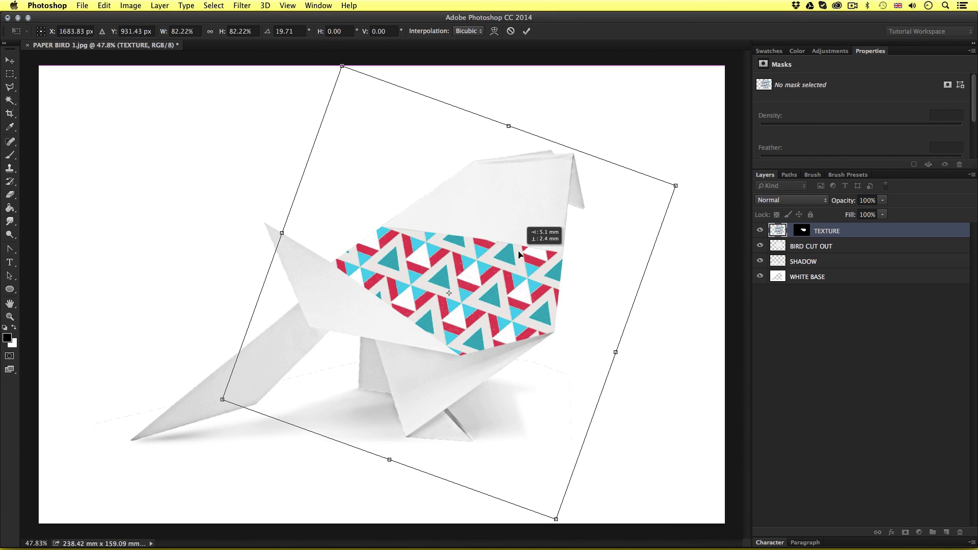
pyautogui.press('Return')
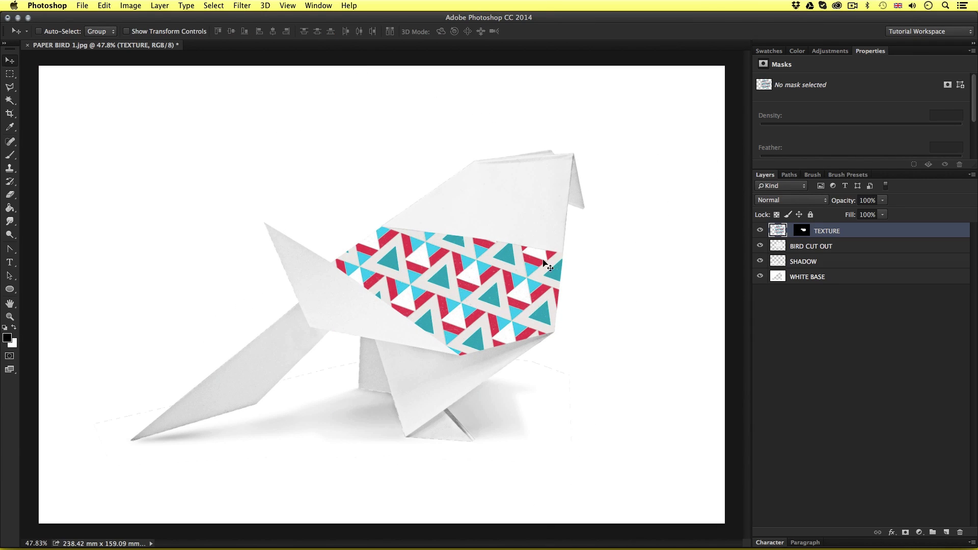
# Examine the body panel's paper folds and shading up close with the TEXTURE layer hidden, then shown again
pyautogui.press('z')
pyautogui.moveTo(459, 273); pyautogui.dragTo(520, 260)
pyautogui.press('v')
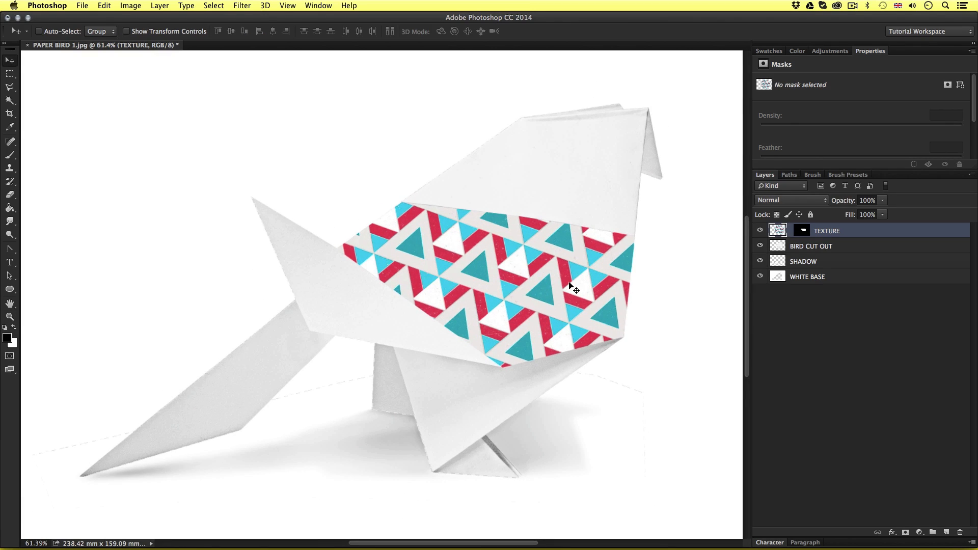
pyautogui.press('z')
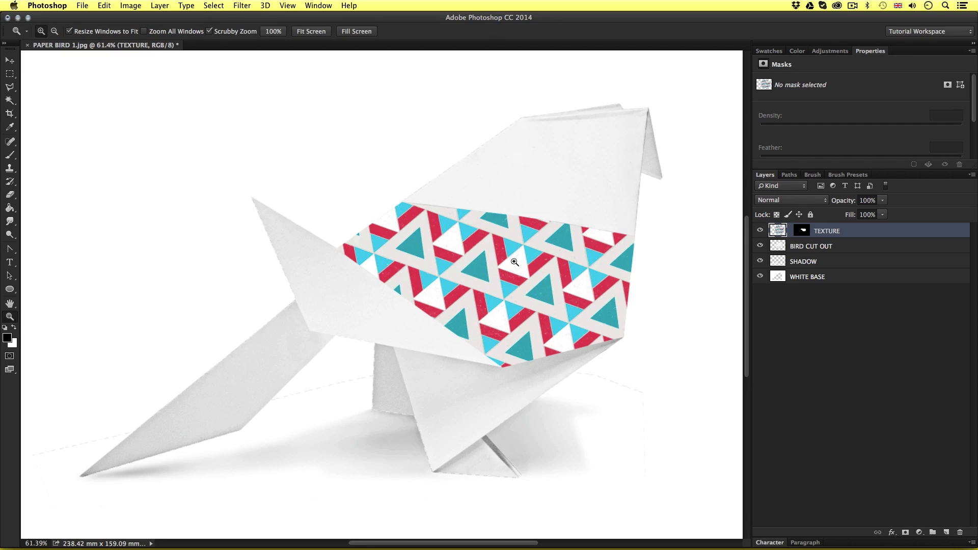
pyautogui.moveTo(507, 260)
pyautogui.mouseDown()
pyautogui.moveTo(505, 236)
pyautogui.moveTo(496, 244)
pyautogui.mouseUp()
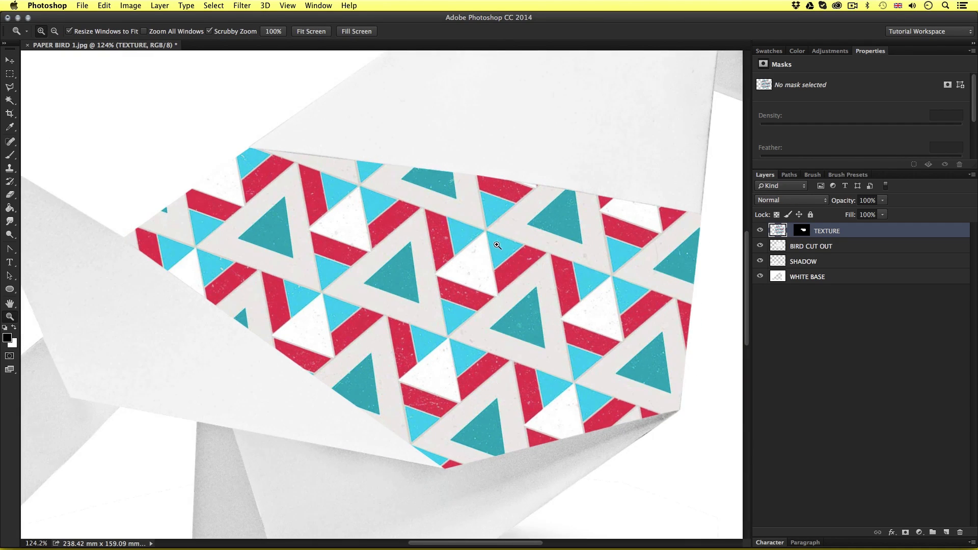
pyautogui.click(761, 230)
pyautogui.press('v')
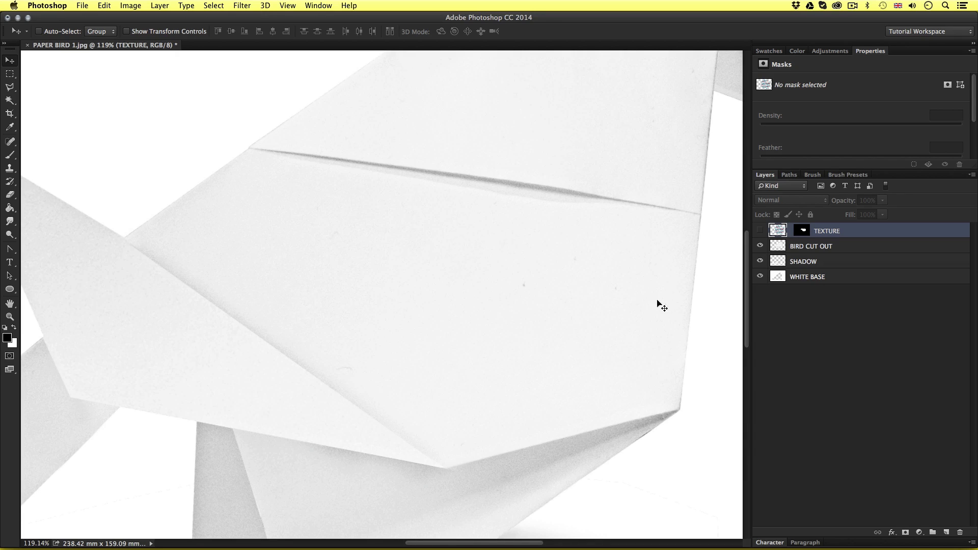
pyautogui.click(761, 231)
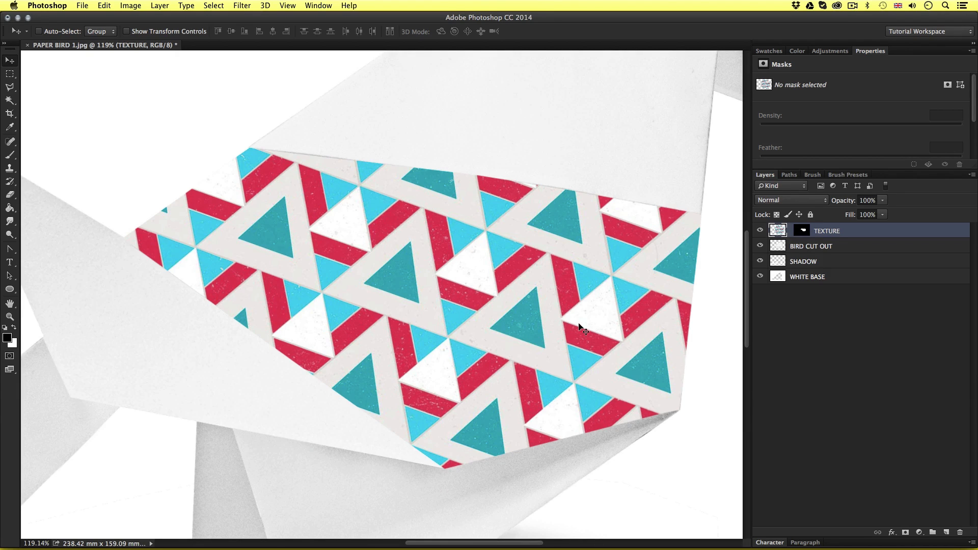
# Set the TEXTURE layer's blending mode to Multiply so the paper shading shows through the pattern
pyautogui.click(793, 202)
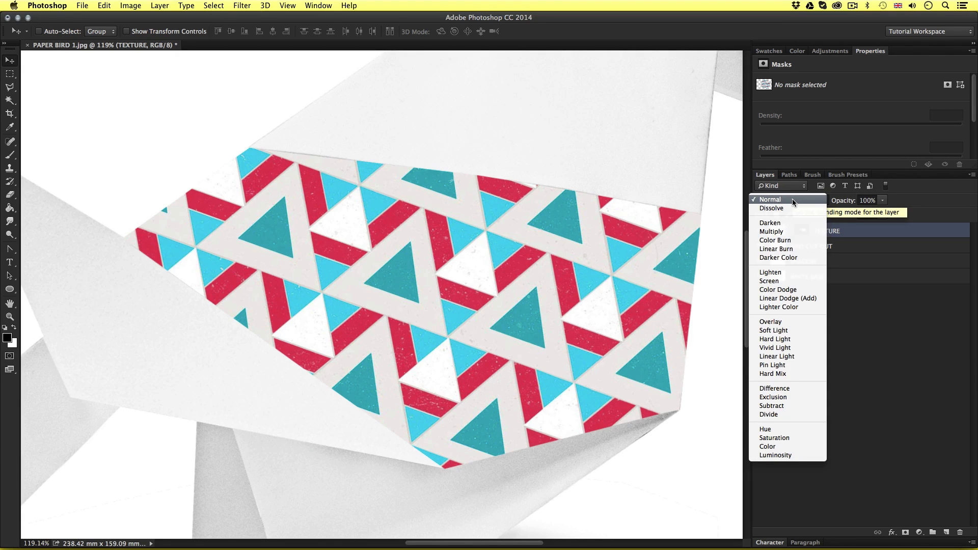
pyautogui.click(789, 232)
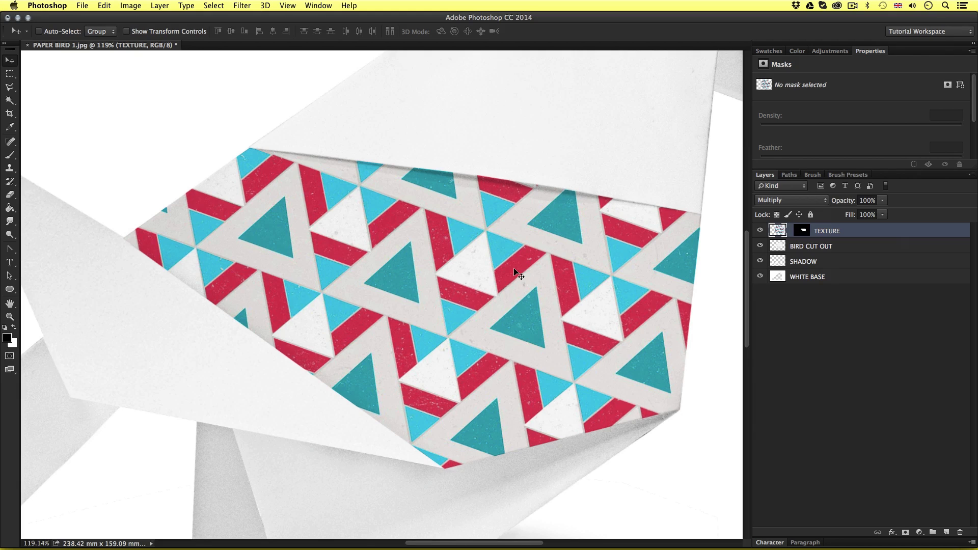
pyautogui.press('z')
pyautogui.moveTo(527, 239); pyautogui.dragTo(482, 264)
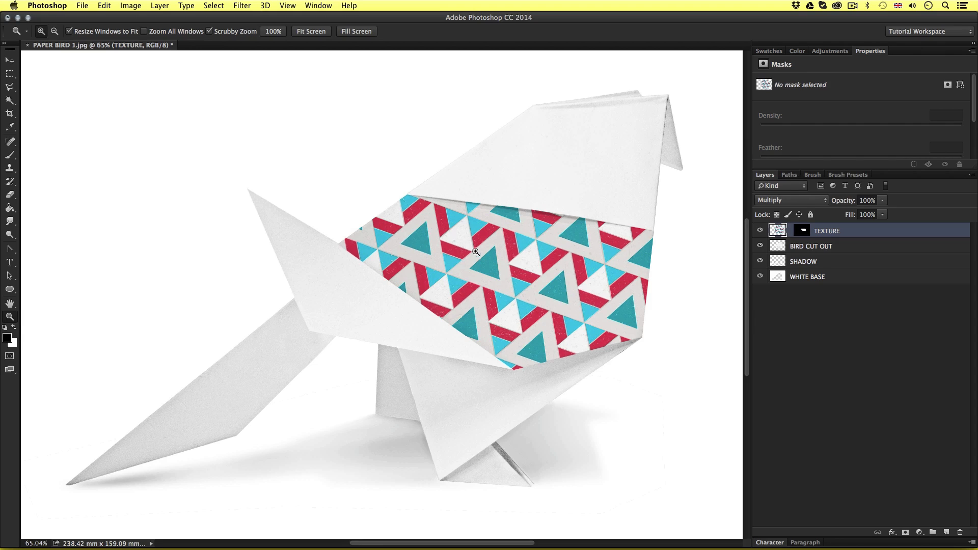
# Draw a Polygonal Lasso selection around the bird's upper head panel, following its back edge, top folds, front edge and the fold above the pattern
pyautogui.click(10, 87)
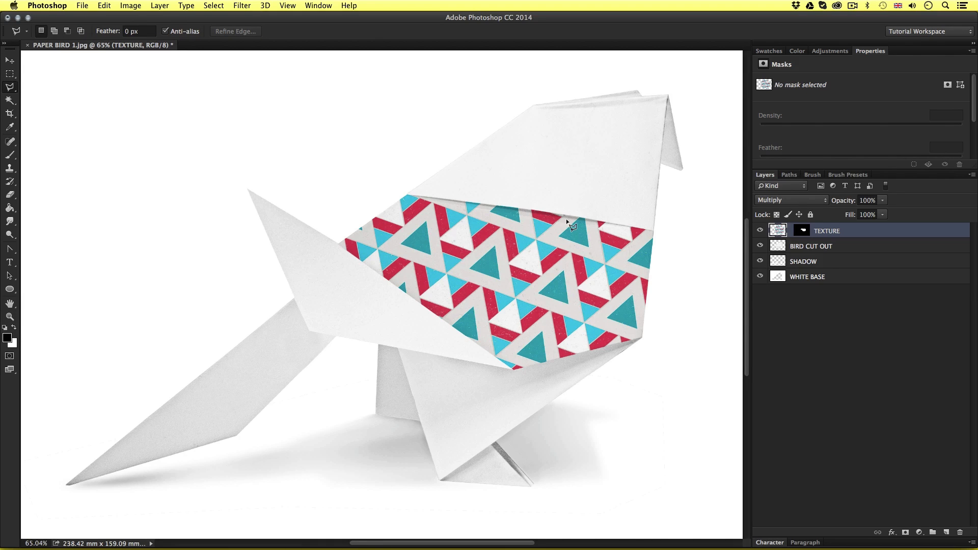
pyautogui.scroll(5, 566, 218)
pyautogui.keyDown('space'); pyautogui.moveTo(589, 130); pyautogui.dragTo(471, 239); pyautogui.keyUp('space')
pyautogui.scroll(5, 413, 238)
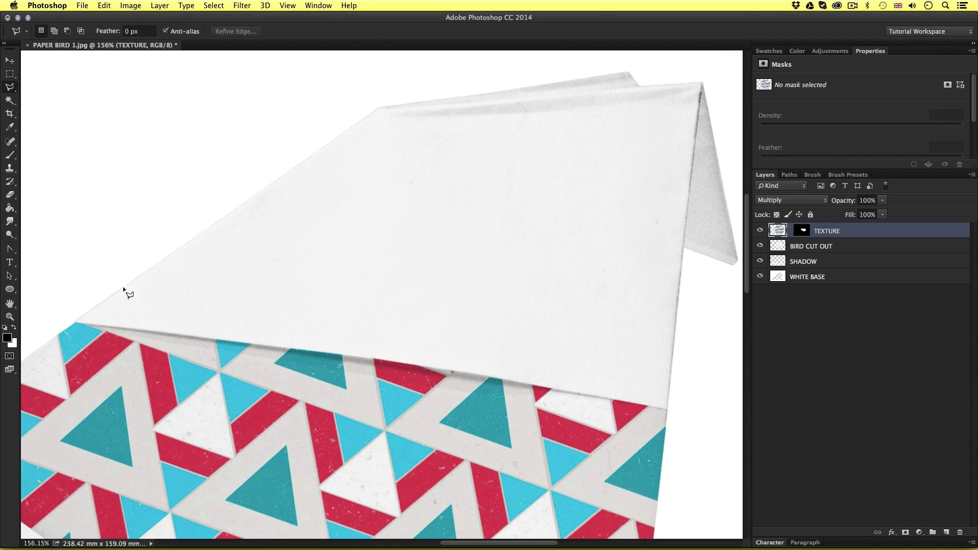
pyautogui.click(76, 324)
pyautogui.click(380, 107)
pyautogui.hscroll(5, 479, 89)
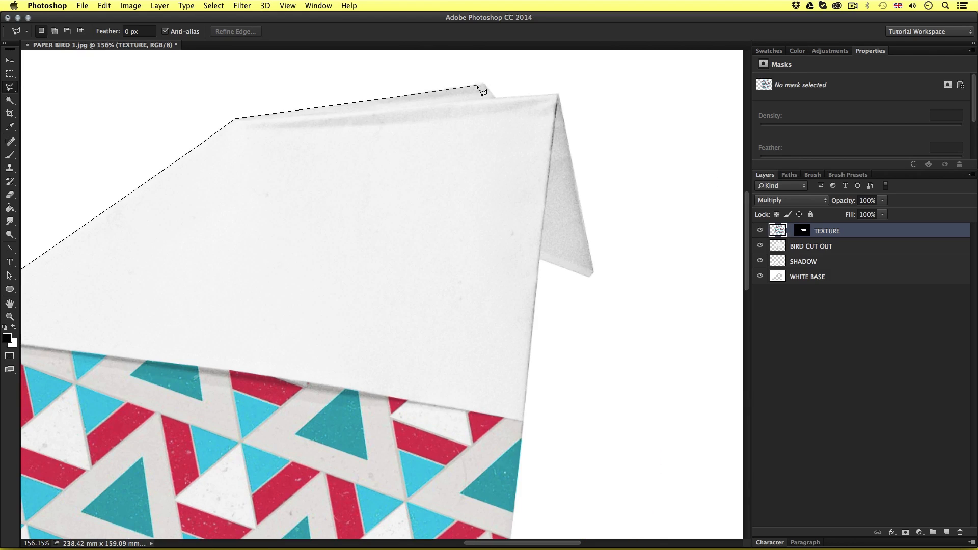
pyautogui.click(496, 98)
pyautogui.click(558, 95)
pyautogui.click(524, 423)
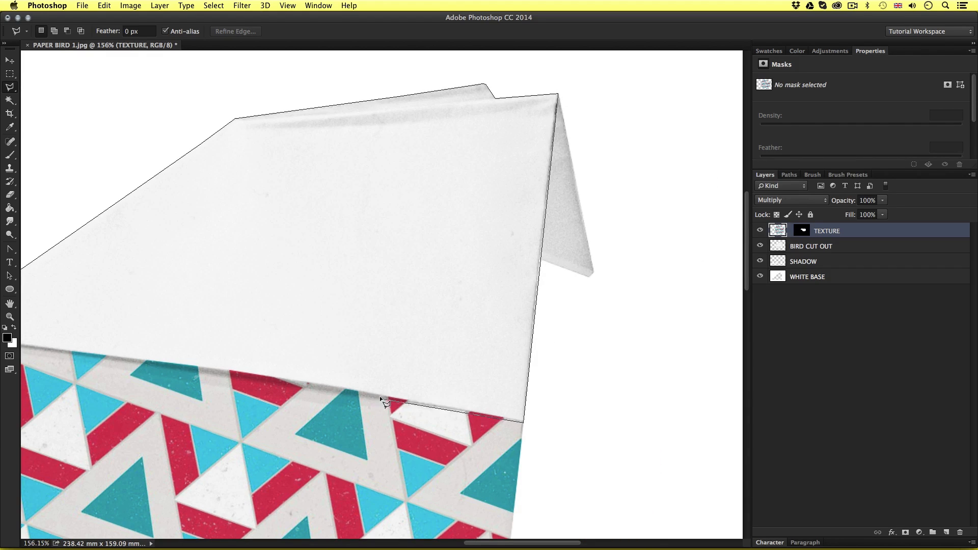
pyautogui.click(453, 409)
pyautogui.moveTo(204, 366); pyautogui.dragTo(526, 365)
pyautogui.click(254, 333)
pyautogui.scroll(-3, 474, 331)
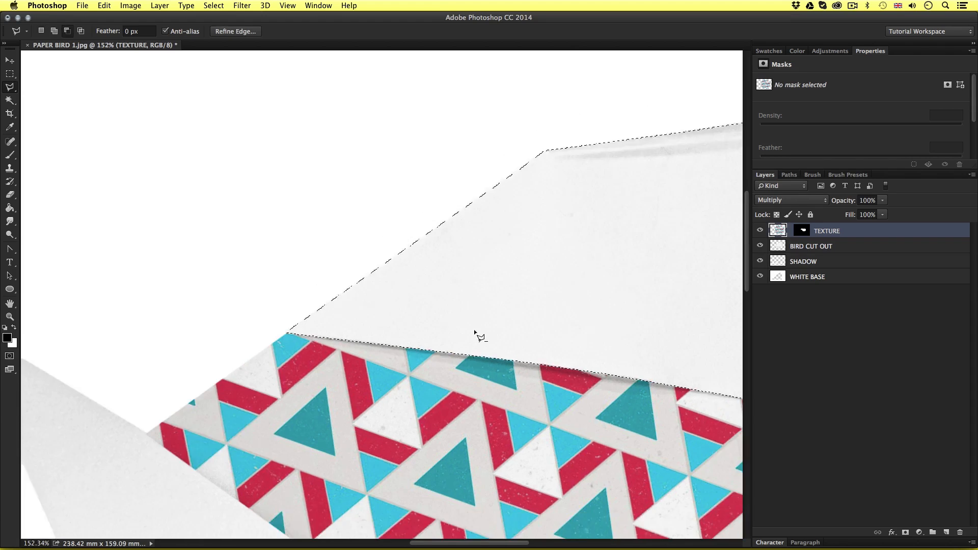
pyautogui.scroll(-5, 477, 329)
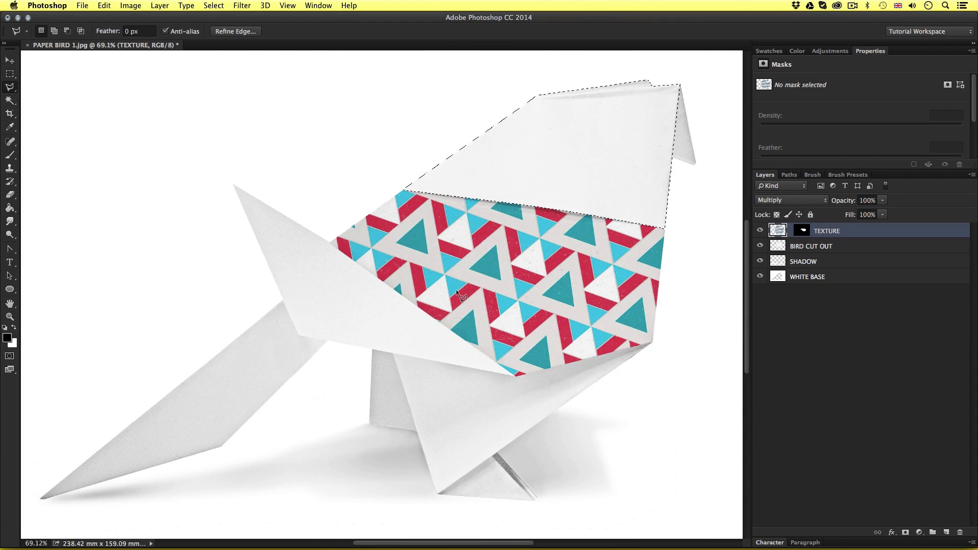
# Create a new layer named RED above the TEXTURE layer
pyautogui.press('super+shift+n')
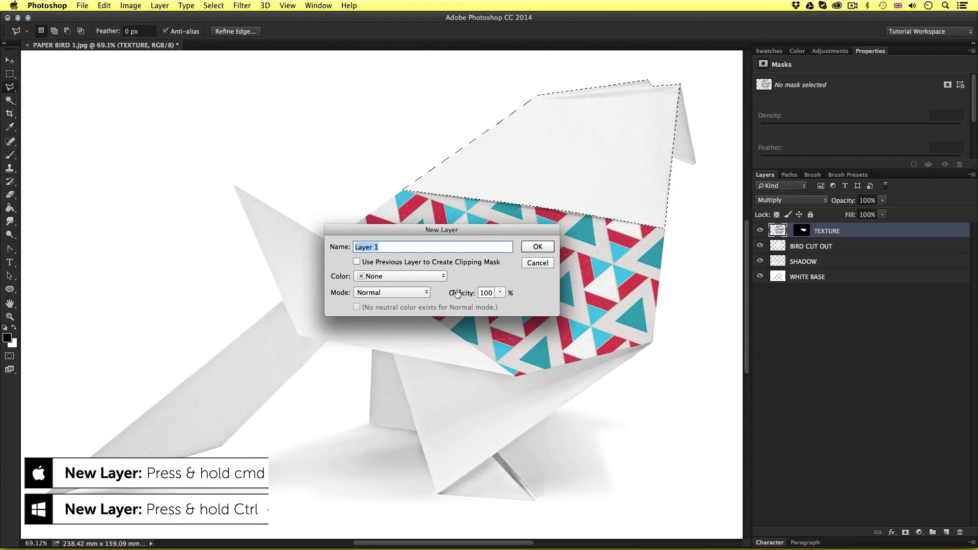
pyautogui.write('RED')
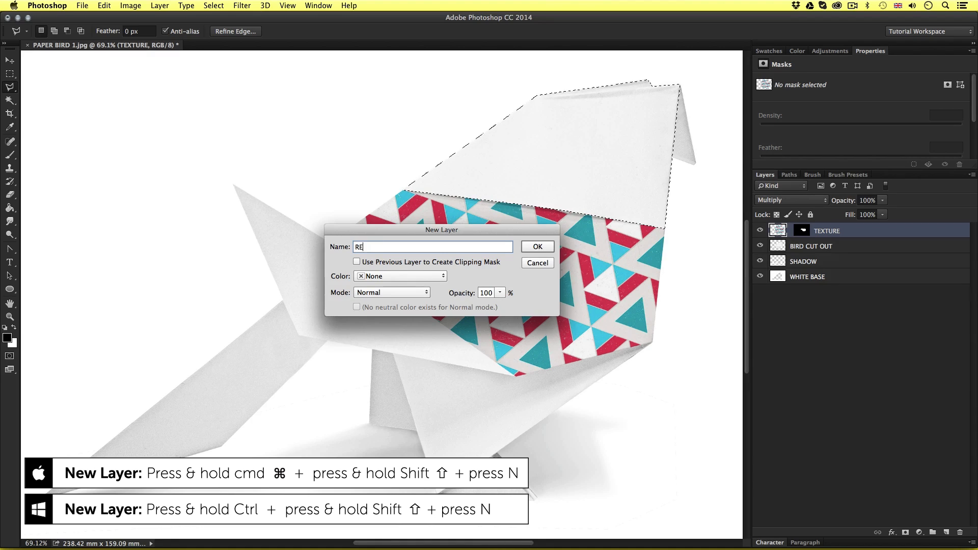
pyautogui.click(538, 246)
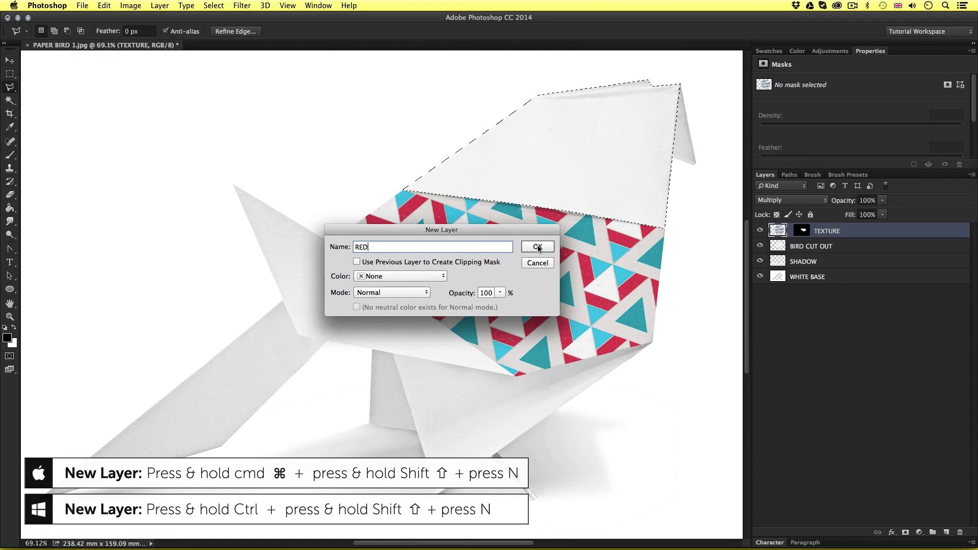
# Sample the pattern's red with the Eyedropper as the foreground color and fine-tune it in the Color Picker
pyautogui.press('i')
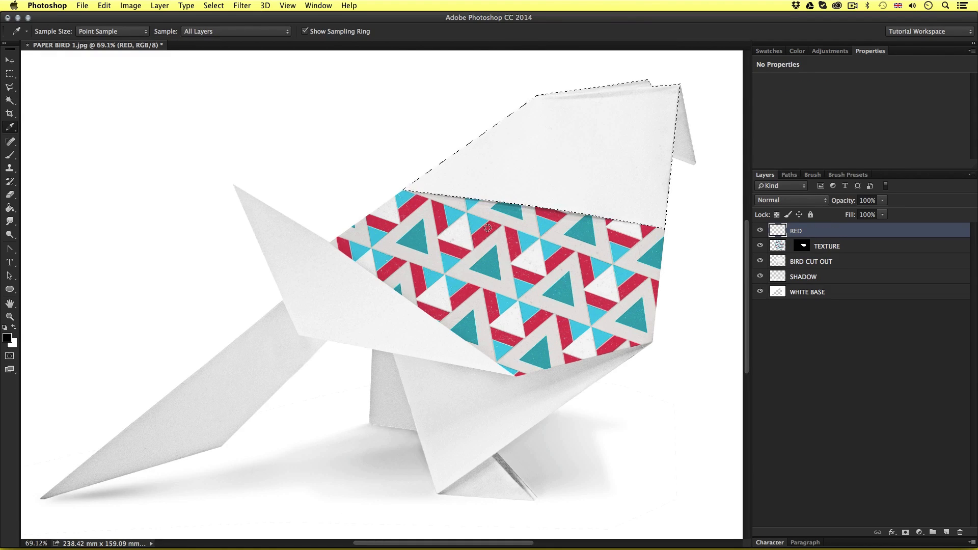
pyautogui.click(494, 220)
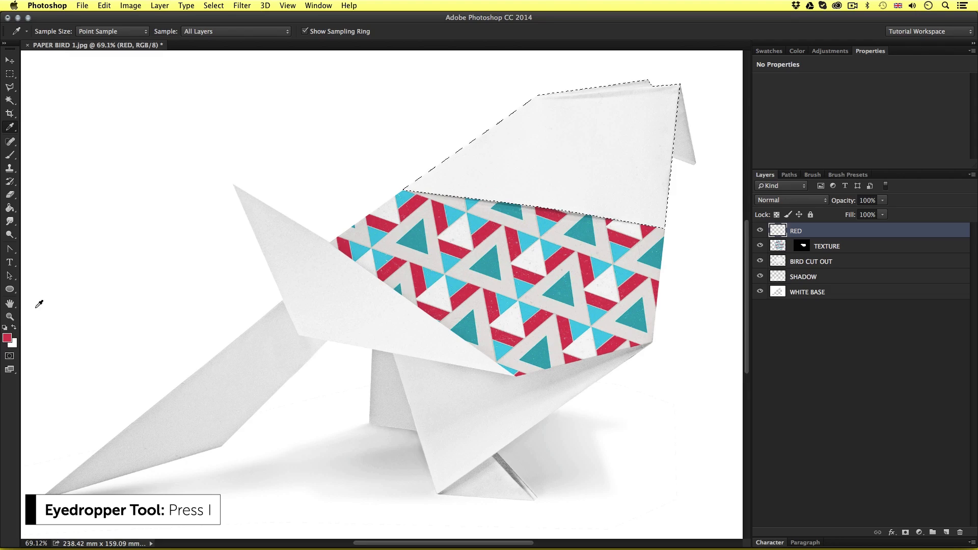
pyautogui.click(7, 338)
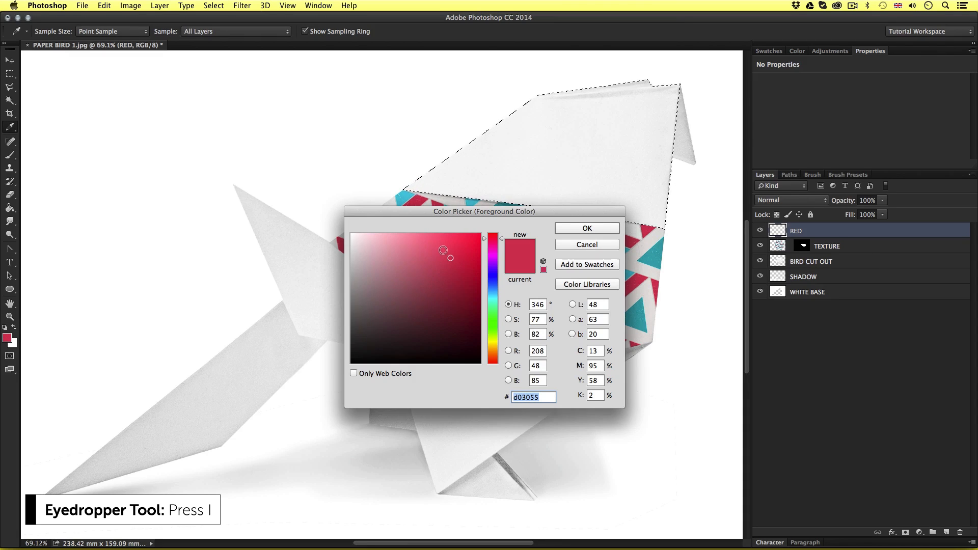
pyautogui.click(587, 227)
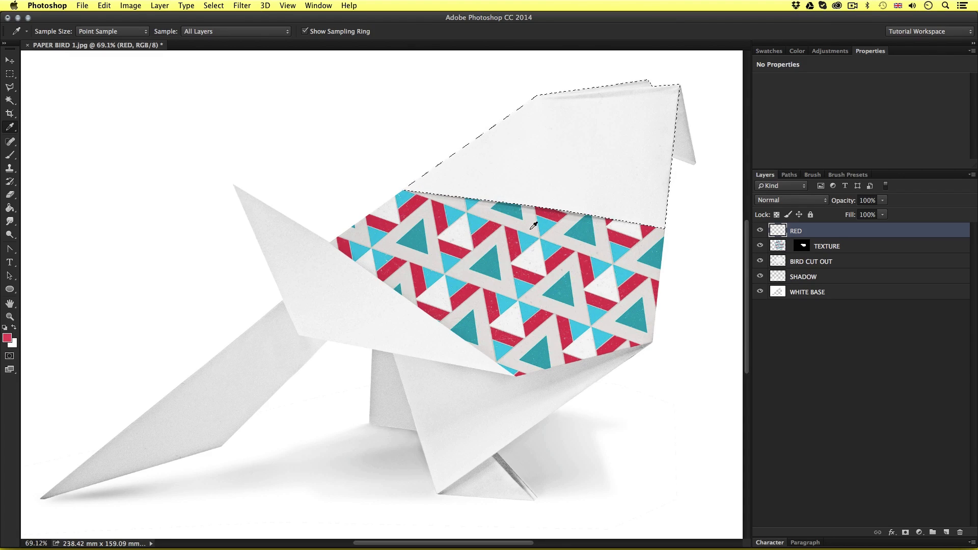
# Fill the head panel selection with the red foreground color on the RED layer and deselect it
pyautogui.click(9, 211)
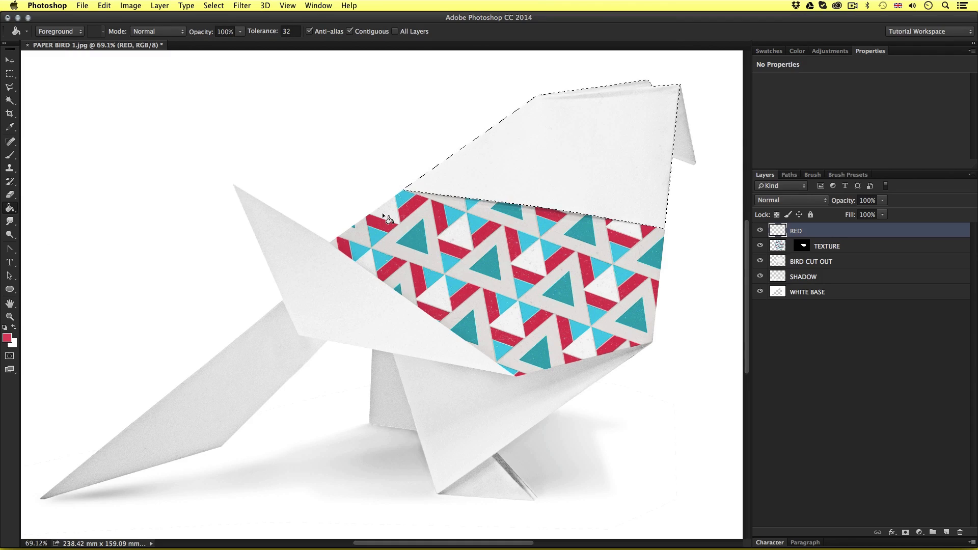
pyautogui.click(555, 171)
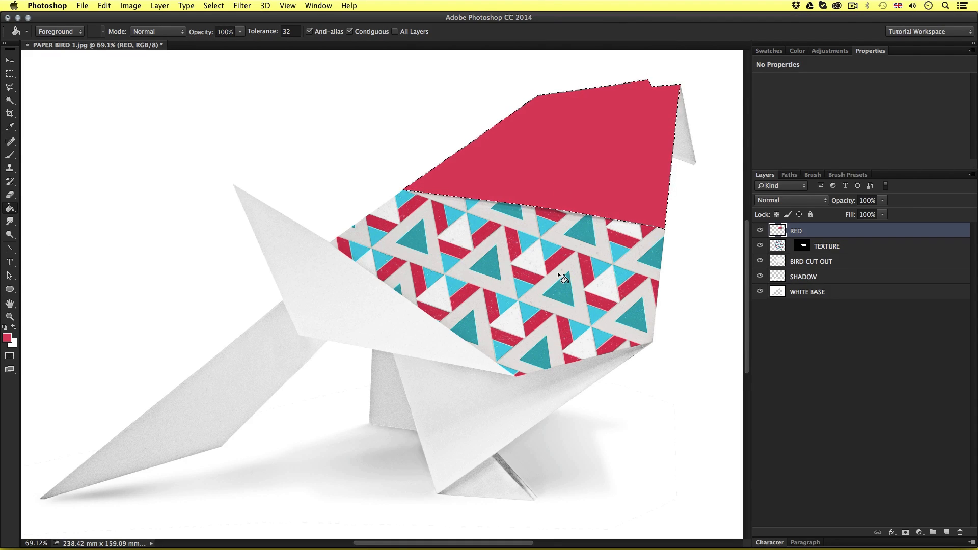
pyautogui.press('super+d')
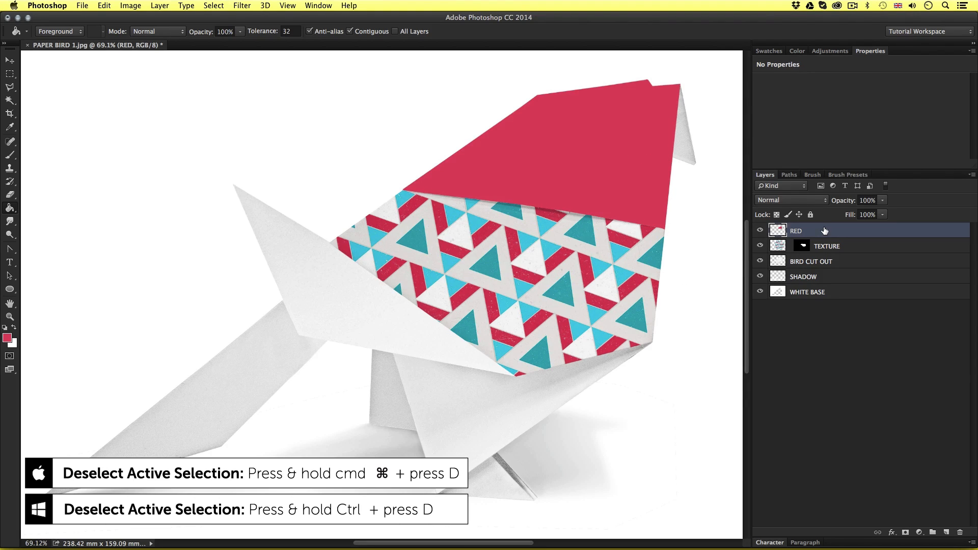
# Set the RED layer's blending mode to Multiply and check the folds on the head panel up close
pyautogui.click(789, 202)
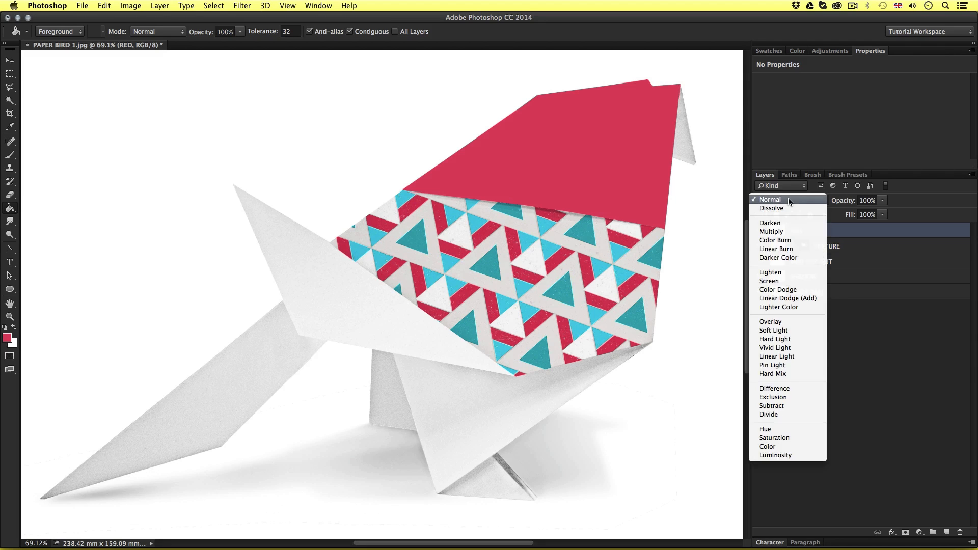
pyautogui.click(790, 232)
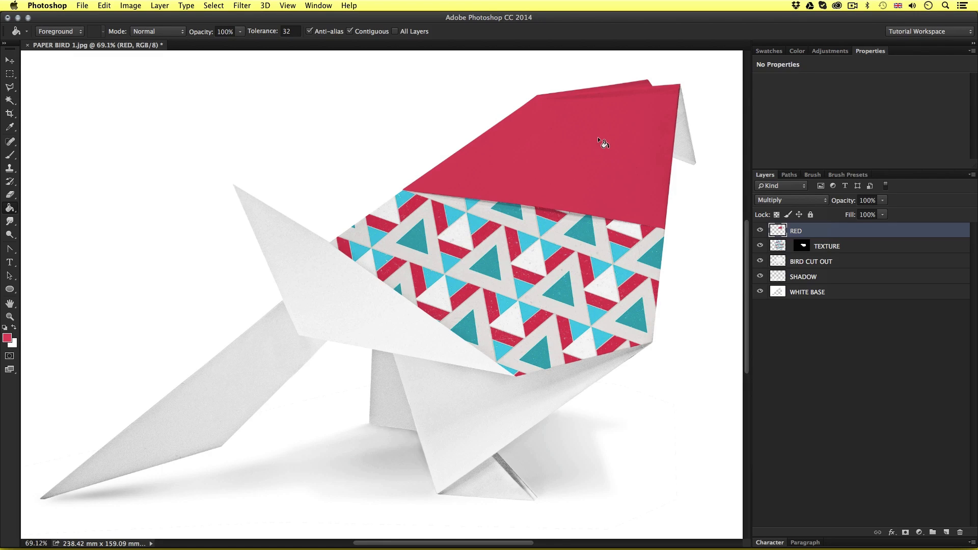
pyautogui.press('v')
pyautogui.press('z')
pyautogui.moveTo(606, 141); pyautogui.dragTo(400, 190)
pyautogui.press('v')
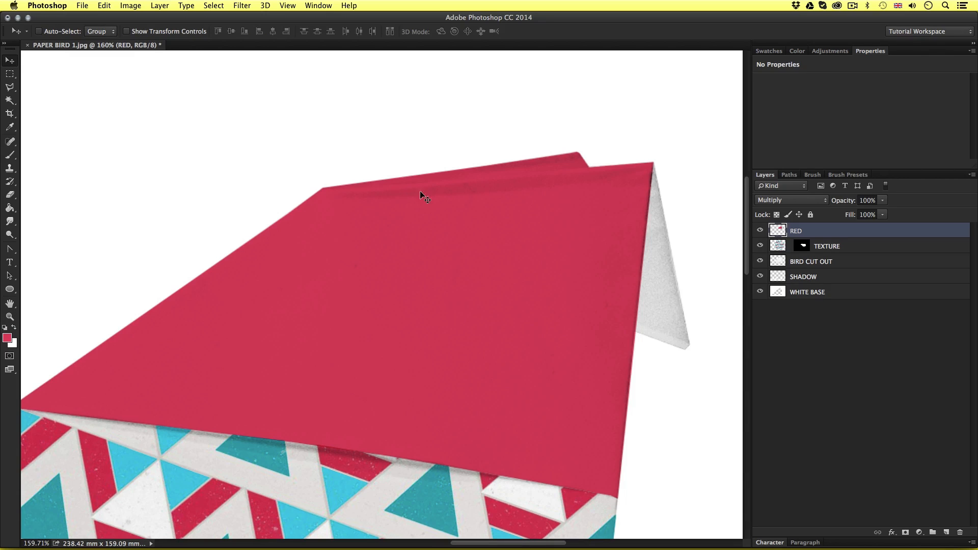
pyautogui.press('z')
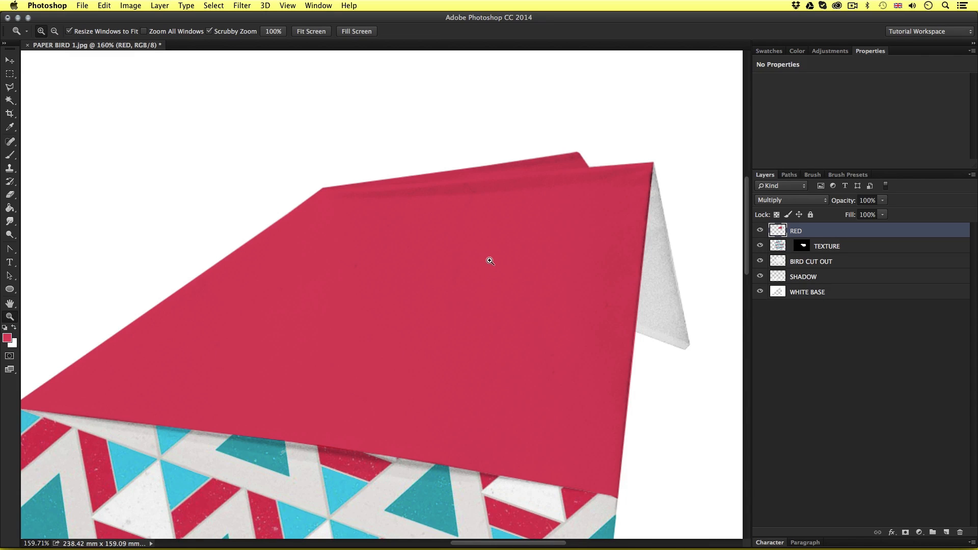
pyautogui.keyDown('alt'); pyautogui.click(464, 256); pyautogui.keyUp('alt')
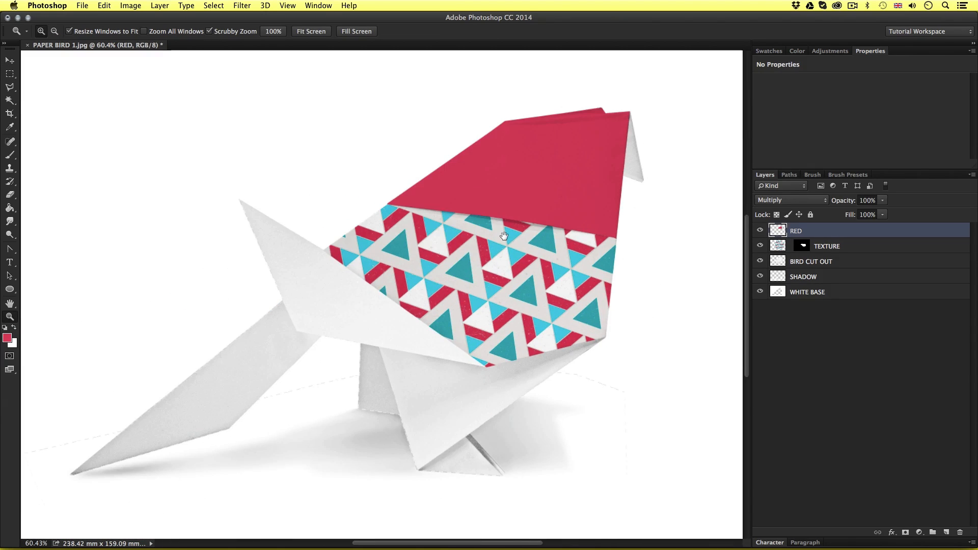
# Draw a Polygonal Lasso selection around the lower body panel and rear leg, from the wing's lower edge to the front corner and foot tip
pyautogui.click(494, 369)
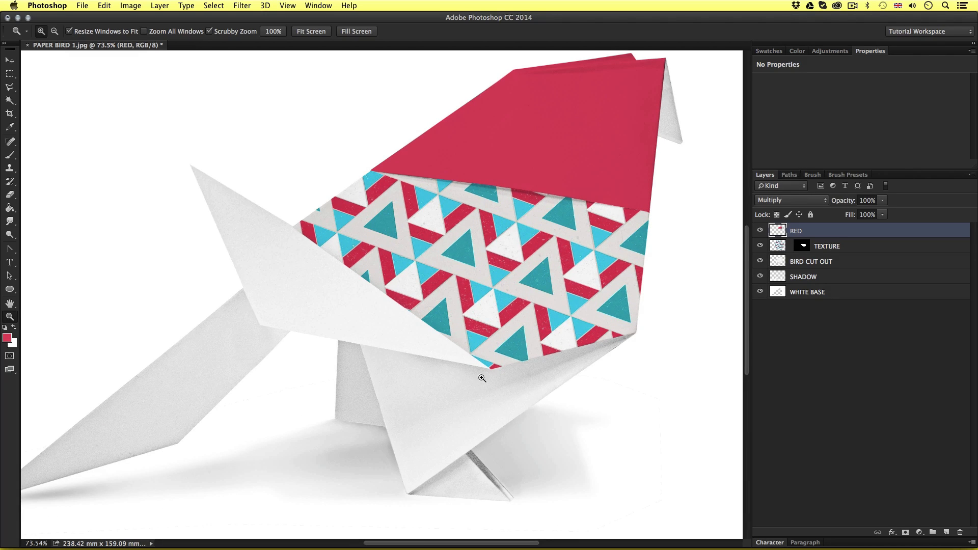
pyautogui.moveTo(461, 423)
pyautogui.mouseDown()
pyautogui.moveTo(500, 404)
pyautogui.moveTo(423, 348)
pyautogui.mouseUp()
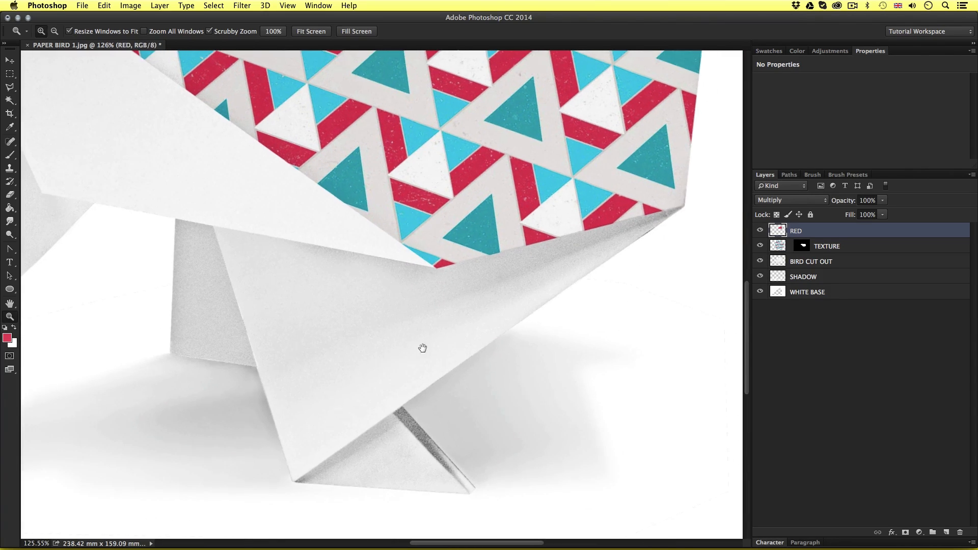
pyautogui.press('l')
pyautogui.click(175, 218)
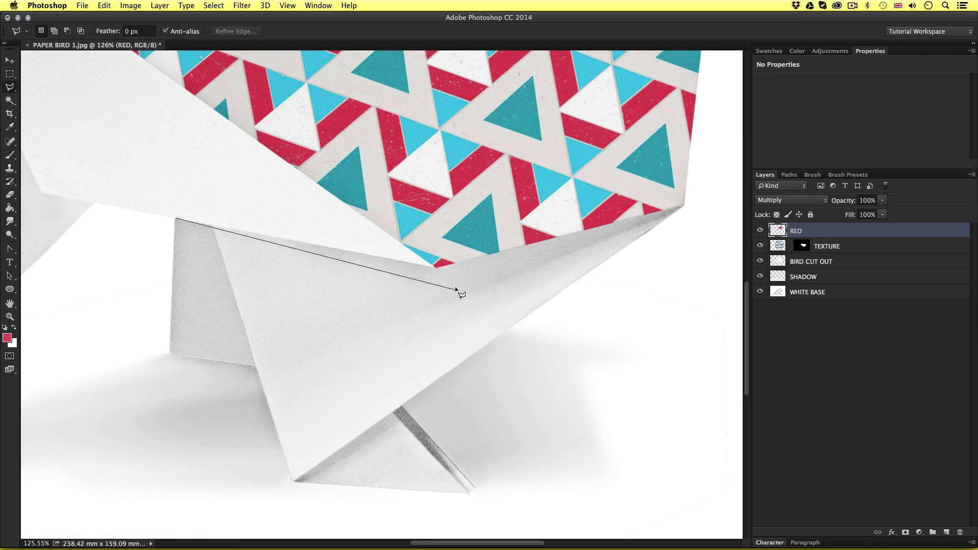
pyautogui.click(434, 266)
pyautogui.click(684, 205)
pyautogui.click(293, 481)
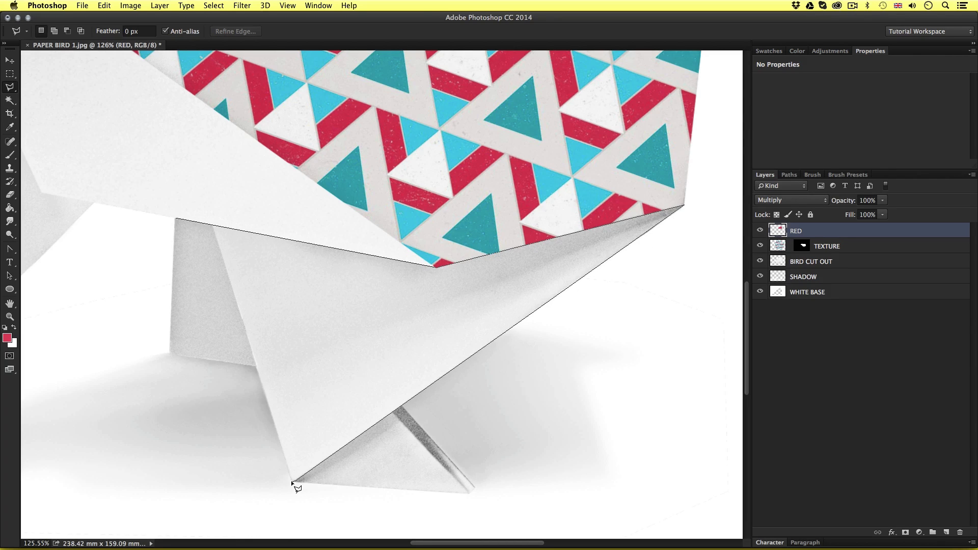
pyautogui.click(256, 365)
pyautogui.doubleClick(170, 353)
pyautogui.scroll(-5, 472, 312)
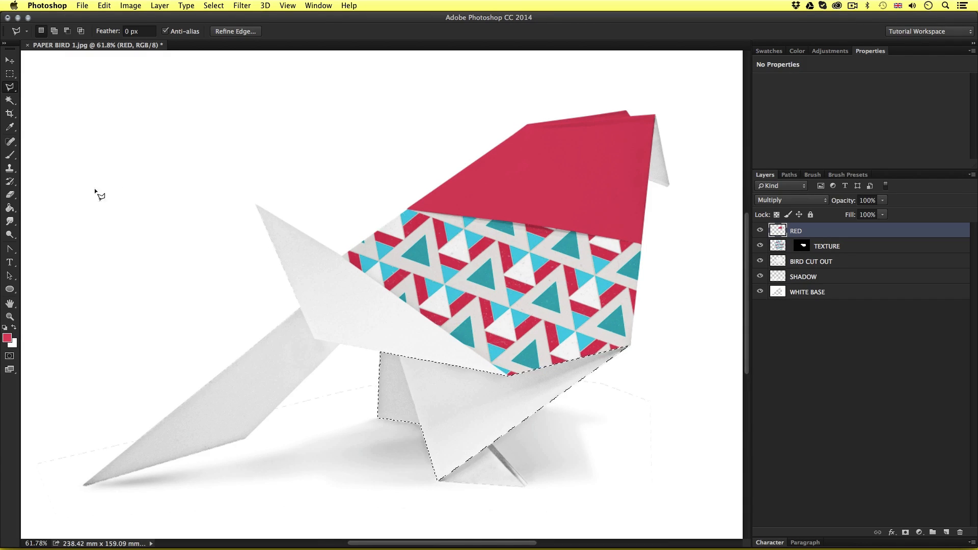
# Fill the lower body and rear leg selection with the red foreground color on the RED layer, deselect it and check the result up close
pyautogui.click(10, 208)
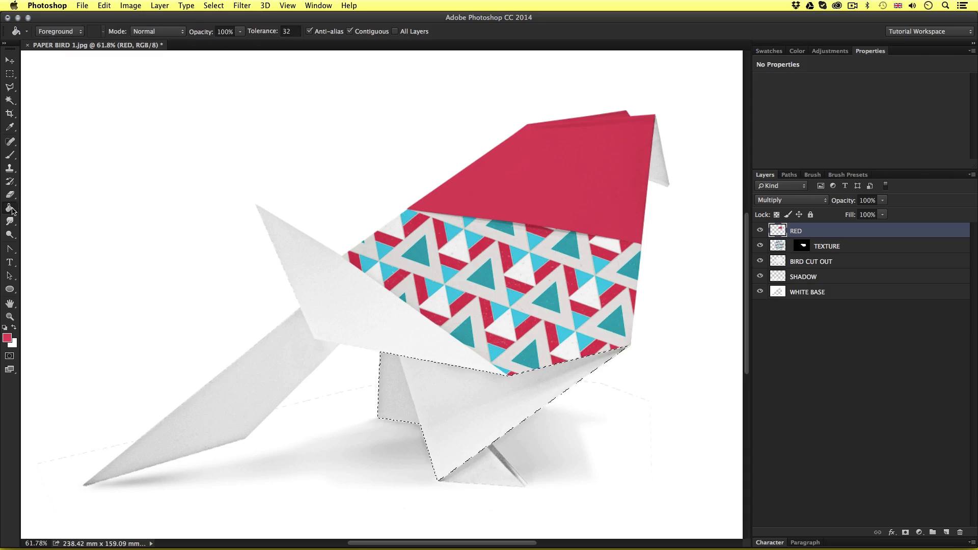
pyautogui.click(460, 392)
pyautogui.hotkey('ctrl', 'd')
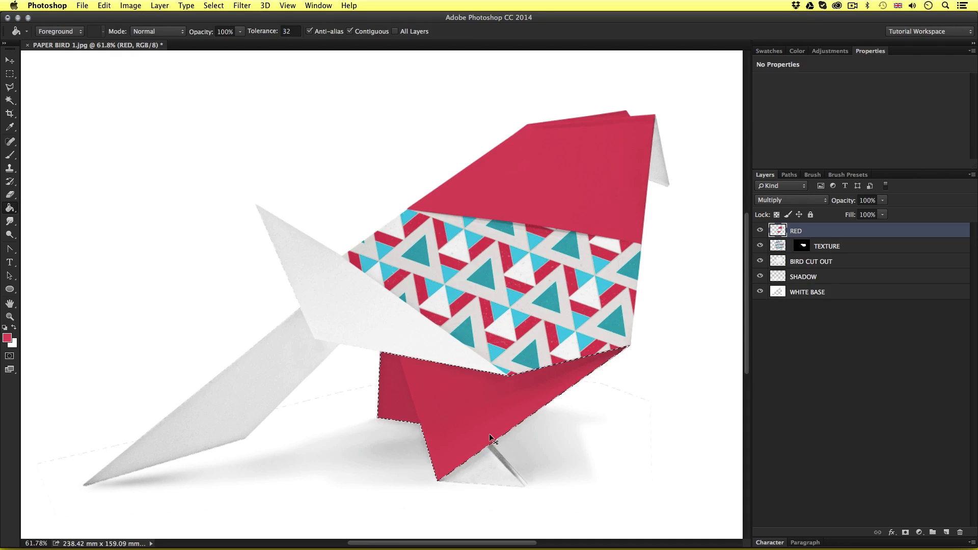
pyautogui.press('z')
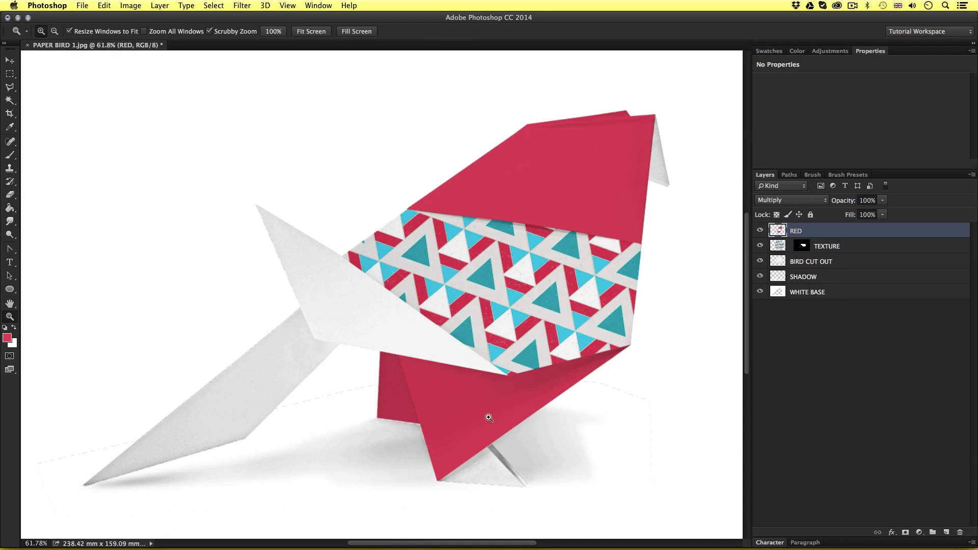
pyautogui.moveTo(489, 418); pyautogui.dragTo(442, 317)
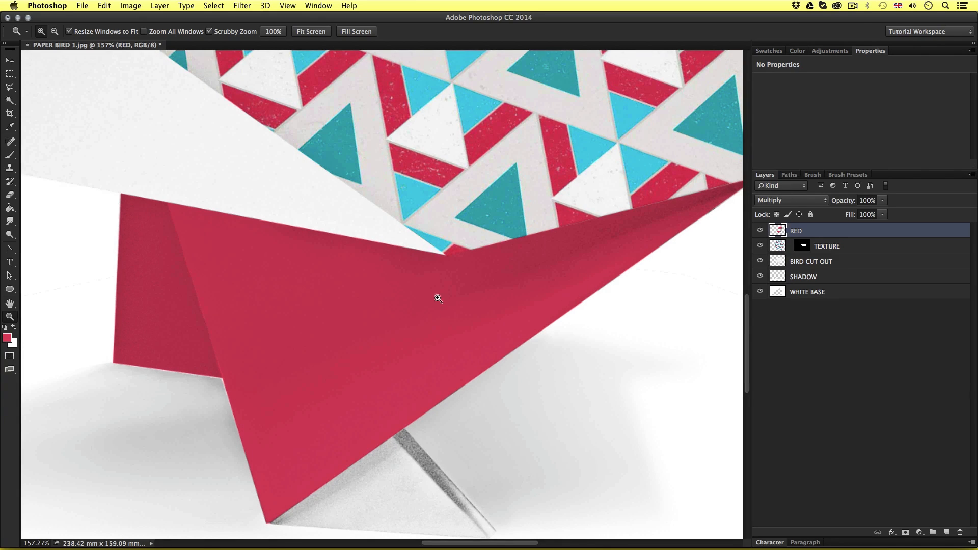
# Draw a Polygonal Lasso selection around the wing panel, from its upper tip along the patterned body to the lower corner
pyautogui.moveTo(393, 286)
pyautogui.mouseDown()
pyautogui.moveTo(341, 340)
pyautogui.moveTo(400, 316)
pyautogui.moveTo(310, 305)
pyautogui.mouseUp()
pyautogui.press('l')
pyautogui.click(114, 101)
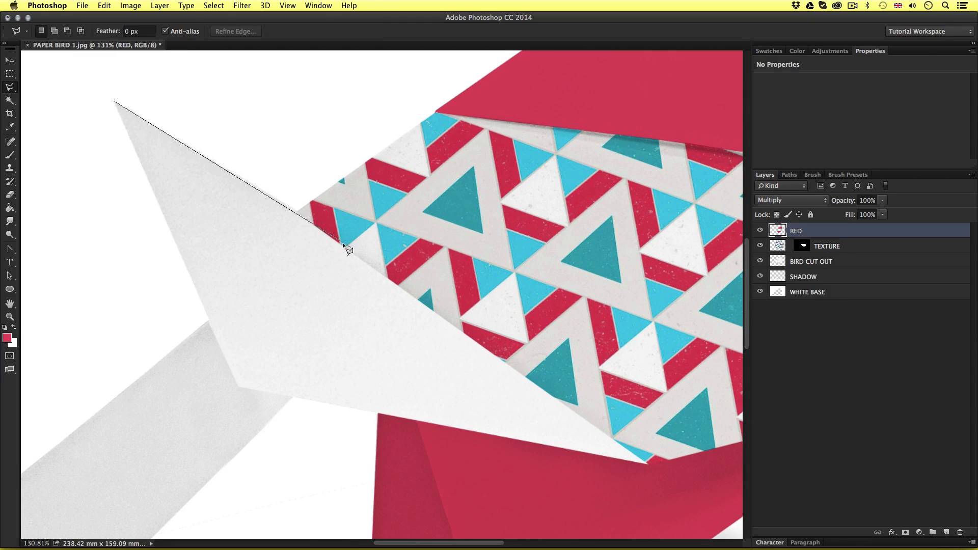
pyautogui.click(297, 211)
pyautogui.click(647, 463)
pyautogui.click(238, 386)
pyautogui.click(114, 101)
pyautogui.press('super+0')
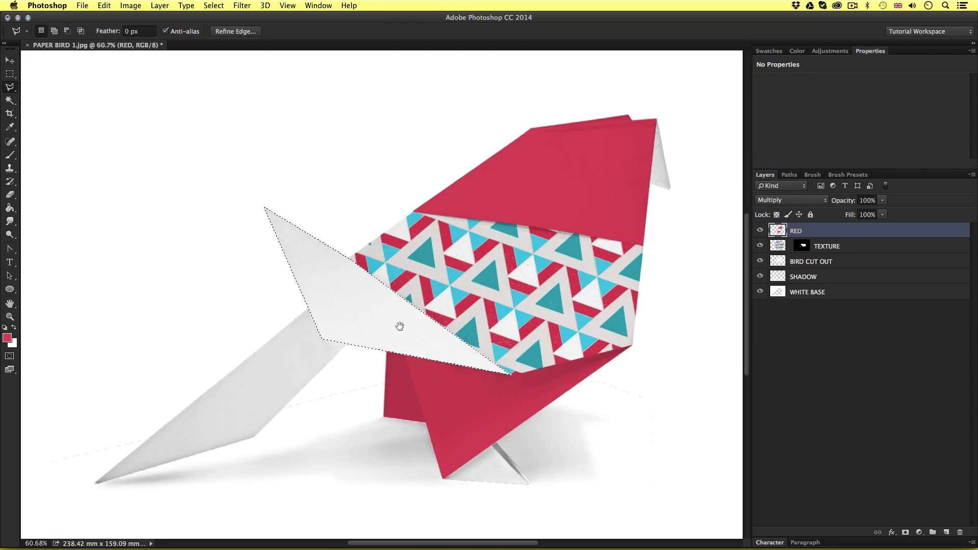
# Sample the pattern's light blue as the foreground color and add a new layer above RED
pyautogui.press('i')
pyautogui.click(431, 271)
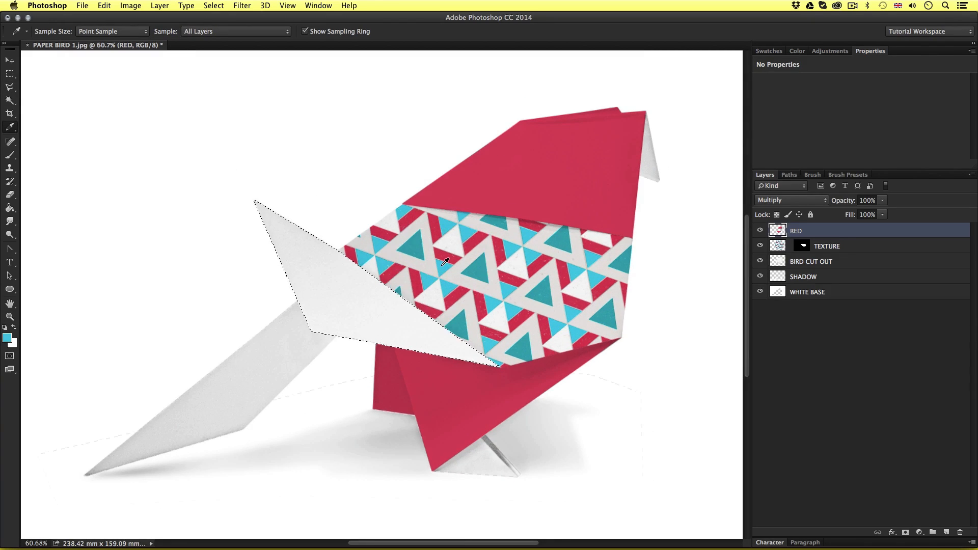
pyautogui.press('super+shift+n')
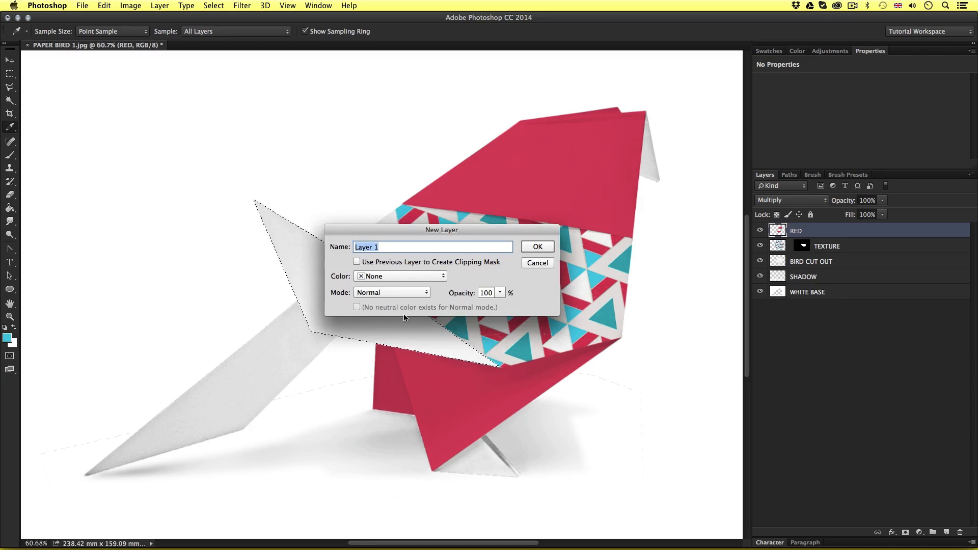
pyautogui.click(522, 248)
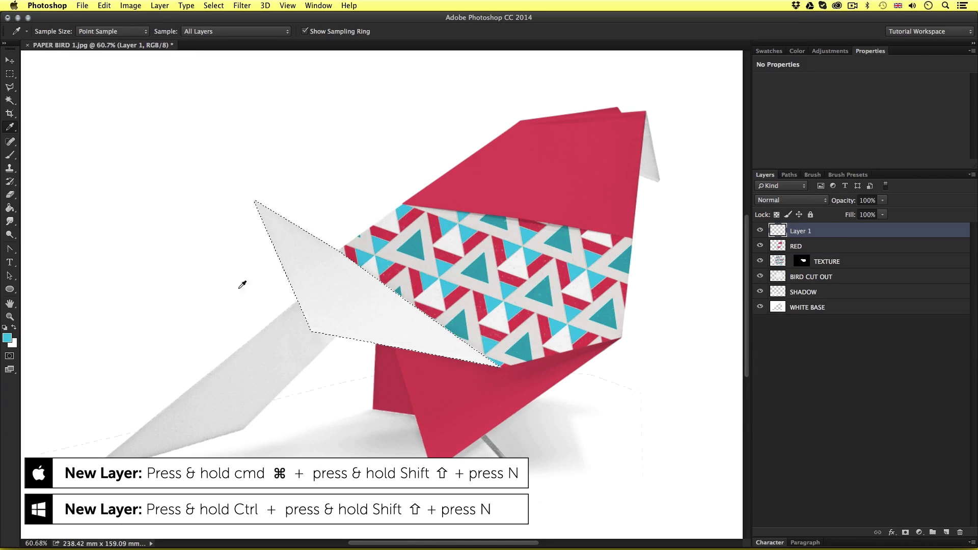
# Adjust the foreground color to light blue 3cd6ea and fill the wing selection with it on the new layer
pyautogui.click(8, 338)
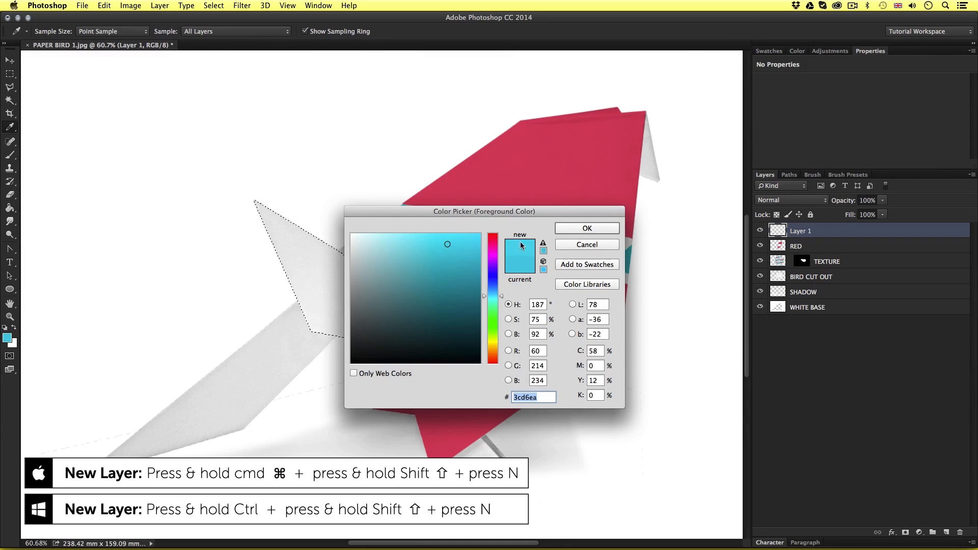
pyautogui.click(587, 229)
pyautogui.press('g')
pyautogui.click(377, 298)
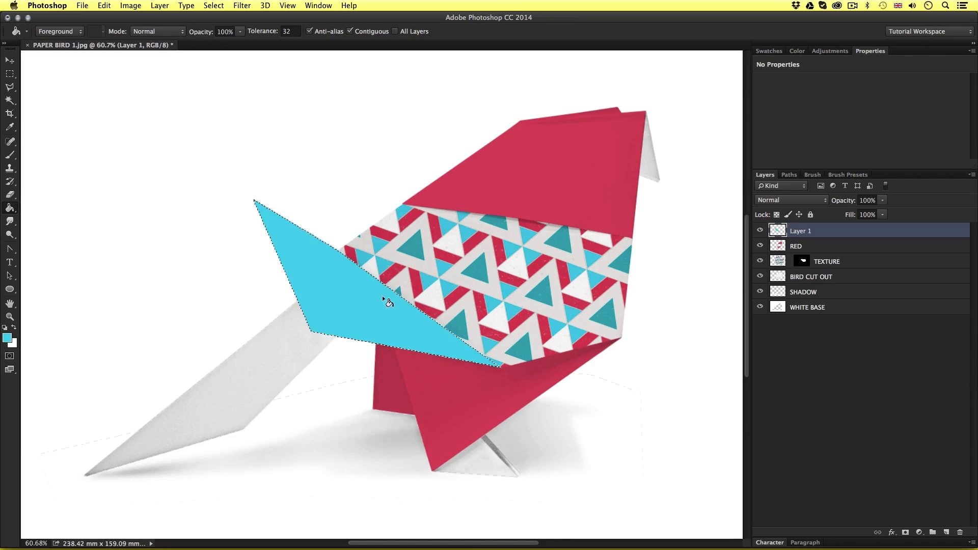
# Rename the wing's color layer BLUE, set its blending mode to Multiply and deselect the wing
pyautogui.doubleClick(800, 231)
pyautogui.write('BLUE')
pyautogui.press('Return')
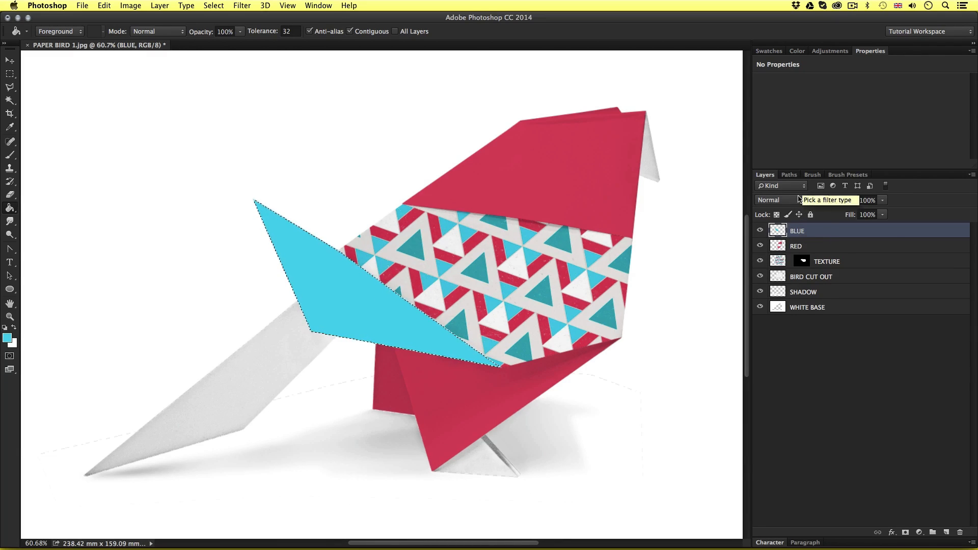
pyautogui.click(796, 201)
pyautogui.click(786, 232)
pyautogui.press('super+d')
# Draw a Polygonal Lasso selection around the tail panel, from the wing's lower edge to the tail's pointed tip and back
pyautogui.press('z')
pyautogui.moveTo(296, 328); pyautogui.dragTo(357, 328)
pyautogui.press('l')
pyautogui.click(305, 157)
pyautogui.click(390, 354)
pyautogui.click(550, 386)
pyautogui.moveTo(346, 499); pyautogui.dragTo(586, 102)
pyautogui.click(231, 492)
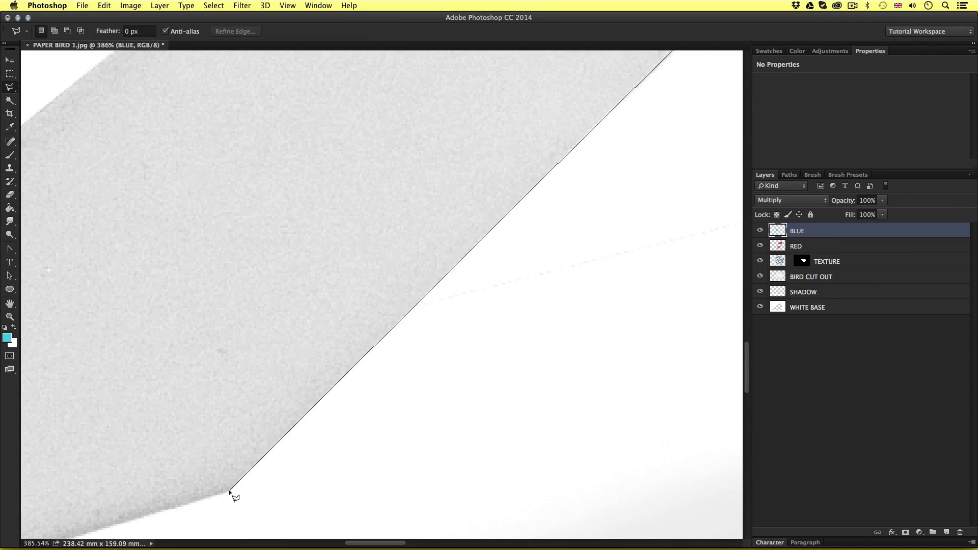
pyautogui.moveTo(229, 484); pyautogui.dragTo(472, 293)
pyautogui.moveTo(234, 337); pyautogui.dragTo(510, 229)
pyautogui.click(216, 328)
pyautogui.click(190, 327)
pyautogui.moveTo(453, 105); pyautogui.dragTo(69, 479)
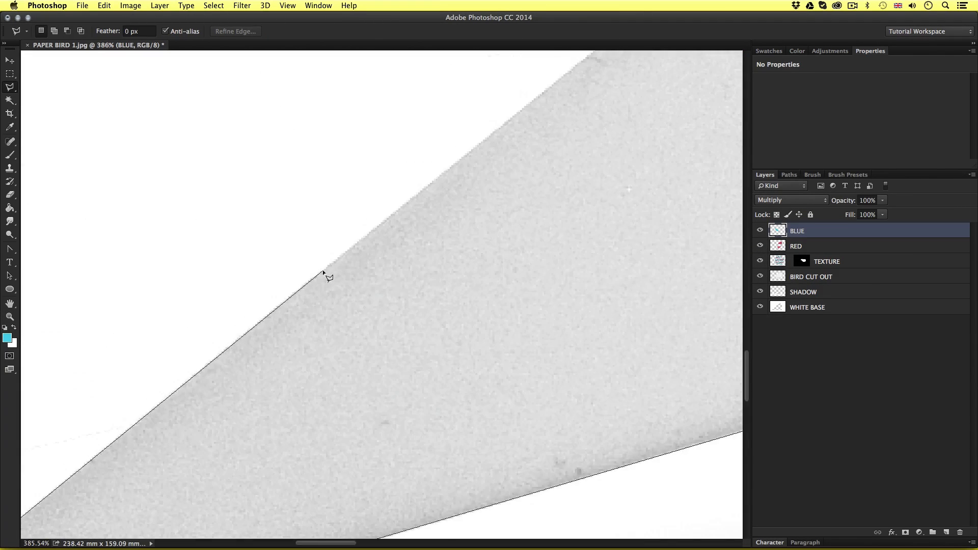
pyautogui.moveTo(540, 95); pyautogui.dragTo(57, 476)
pyautogui.moveTo(392, 199); pyautogui.dragTo(38, 467)
pyautogui.click(347, 214)
pyautogui.moveTo(300, 305); pyautogui.dragTo(242, 306)
pyautogui.moveTo(327, 352); pyautogui.dragTo(312, 363)
# Sample the pattern's dark teal as the foreground color and fine-tune it in the Color Picker
pyautogui.press('i')
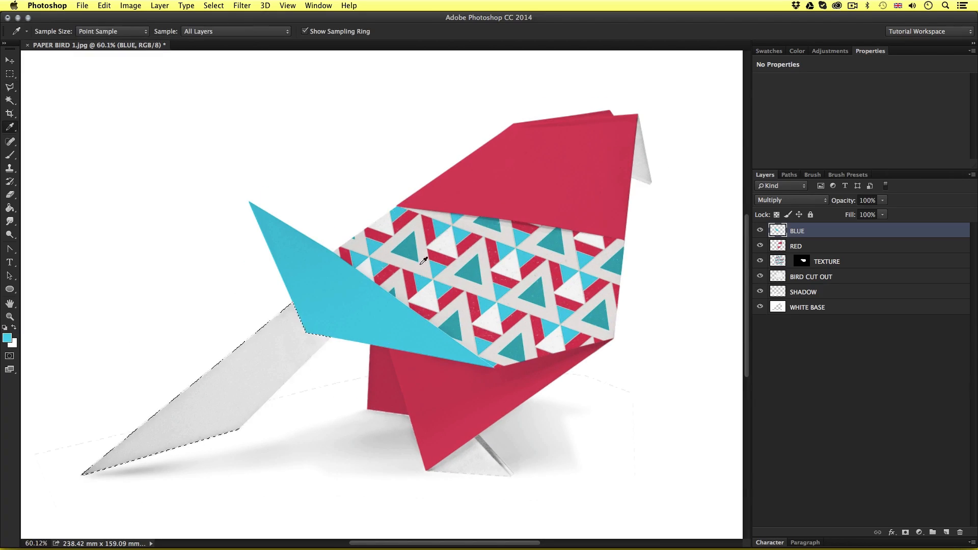
pyautogui.click(412, 252)
pyautogui.click(8, 338)
pyautogui.click(469, 267)
pyautogui.click(586, 227)
# Fill the tail selection with the teal color on a new layer, deselect it and set the layer to Multiply
pyautogui.press('super+alt+shift+n')
pyautogui.press('g')
pyautogui.click(271, 345)
pyautogui.press('super+d')
pyautogui.click(792, 201)
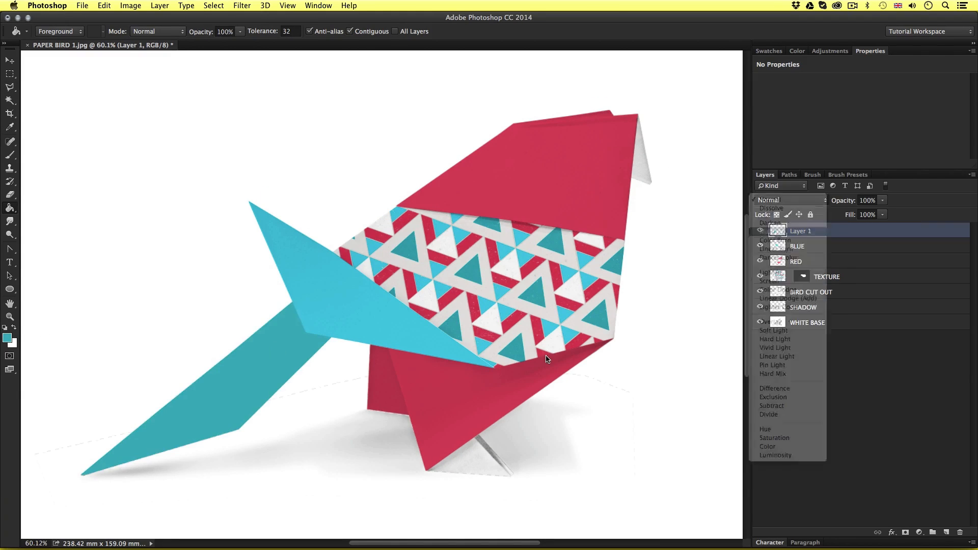
pyautogui.click(774, 232)
# Select the small front foot below the body with the Polygonal Lasso and fill it with the same teal on Layer 1
pyautogui.moveTo(467, 471); pyautogui.dragTo(530, 387)
pyautogui.press('l')
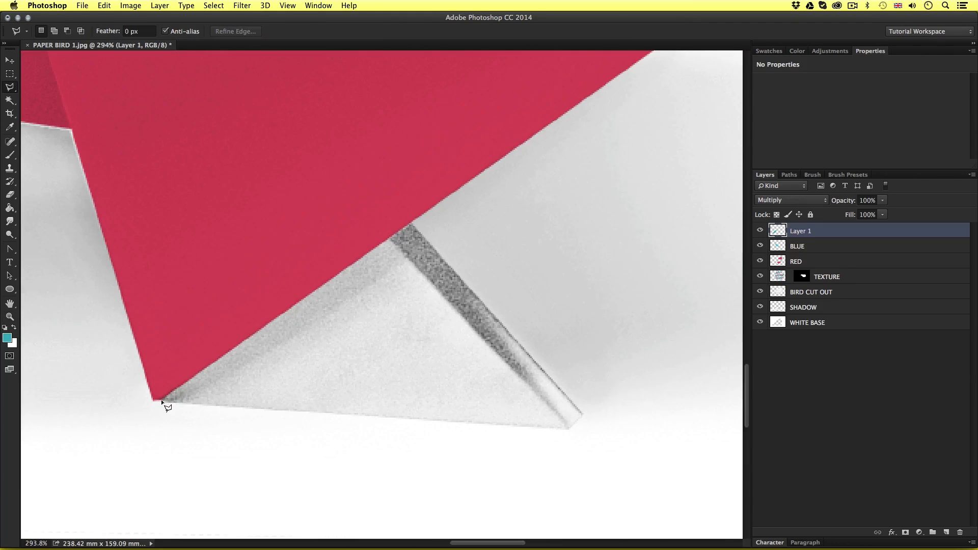
pyautogui.click(412, 223)
pyautogui.click(583, 414)
pyautogui.click(570, 428)
pyautogui.click(164, 402)
pyautogui.press('g')
pyautogui.click(351, 337)
pyautogui.press('super+d')
# Add a new layer and draw a Polygonal Lasso selection around the beak panel
pyautogui.press('z')
pyautogui.moveTo(491, 258); pyautogui.dragTo(433, 250)
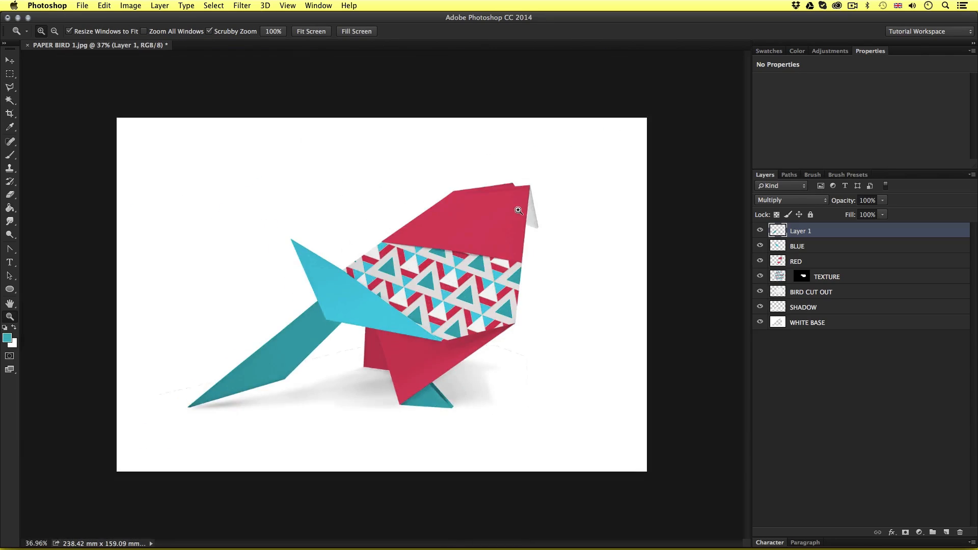
pyautogui.moveTo(535, 217); pyautogui.dragTo(561, 219)
pyautogui.moveTo(458, 254); pyautogui.dragTo(443, 226)
pyautogui.press('super+alt+shift+n')
pyautogui.press('l')
pyautogui.click(383, 91)
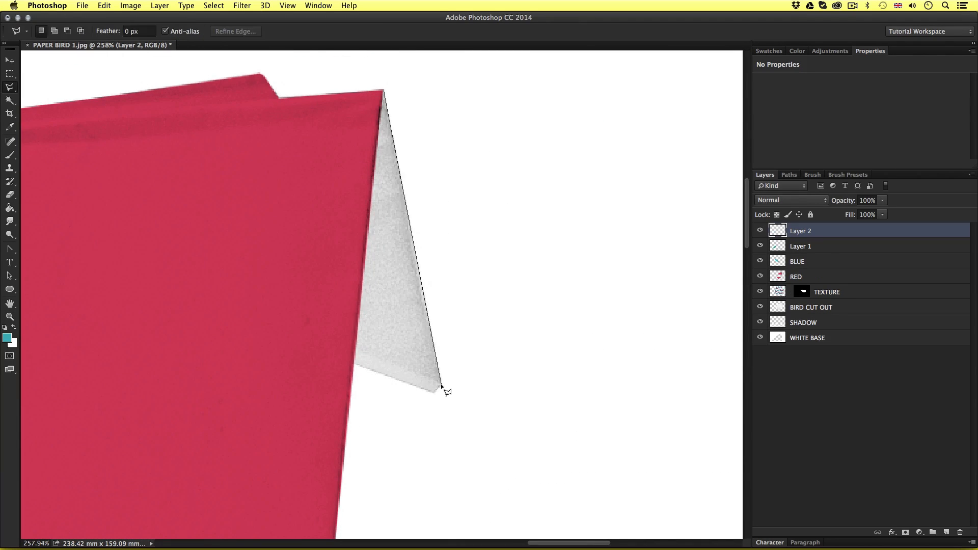
pyautogui.click(441, 384)
pyautogui.click(434, 393)
pyautogui.click(355, 365)
pyautogui.click(383, 91)
# Set the foreground color to yellow fad716
pyautogui.click(9, 338)
pyautogui.click(492, 346)
pyautogui.click(469, 236)
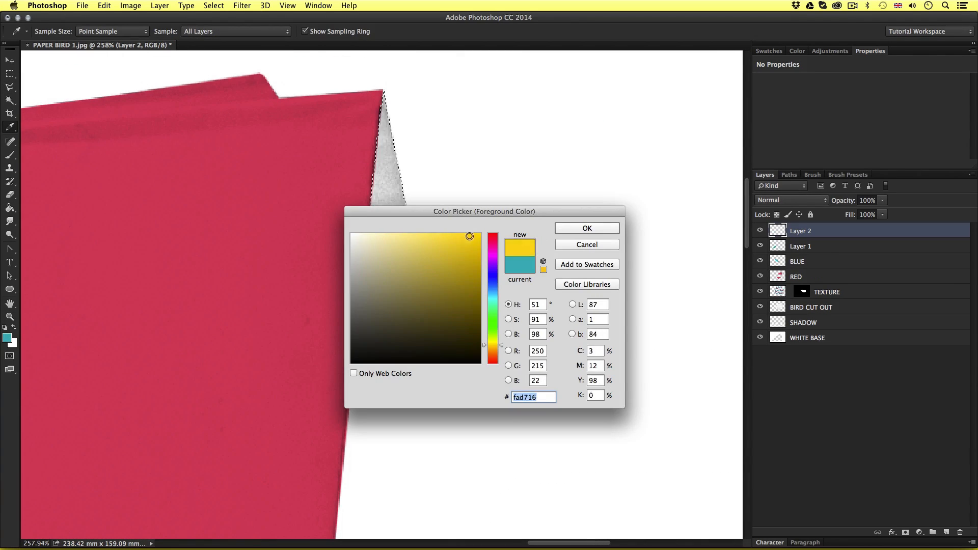
pyautogui.click(586, 227)
# Fill the beak selection with the yellow color on Layer 2, deselect it and set the layer to Multiply
pyautogui.press('g')
pyautogui.click(402, 305)
pyautogui.press('super+d')
pyautogui.click(788, 201)
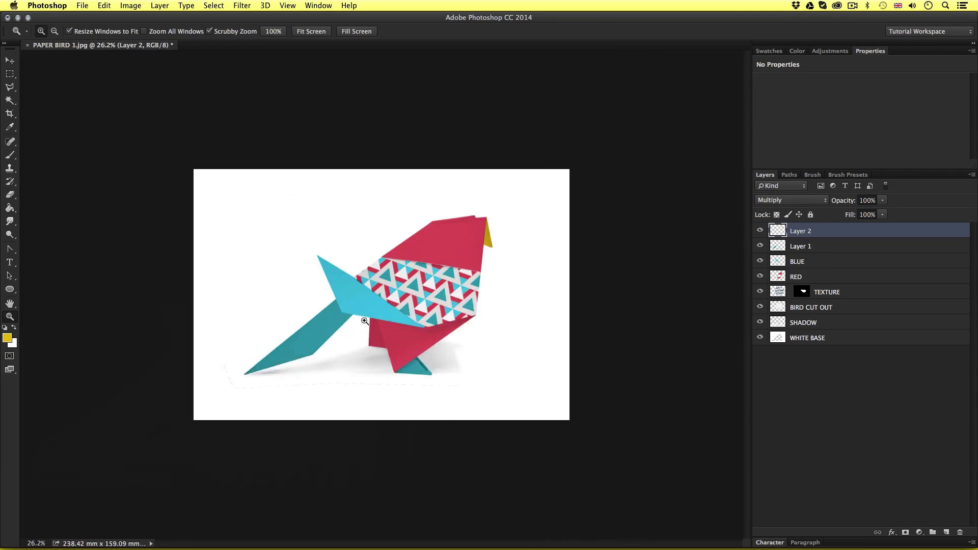
pyautogui.click(382, 286)
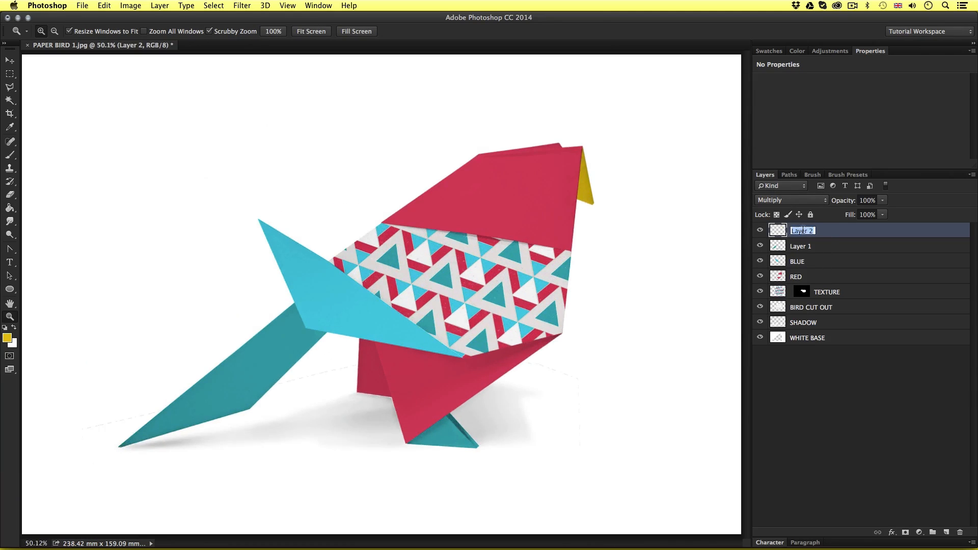
# Rename the beak's layer YELLOW and the tail and foot layer DARK BLUE
pyautogui.press('Return')
pyautogui.doubleClick(805, 246)
pyautogui.write('DARK BLUE')
pyautogui.press('Return')
pyautogui.moveTo(253, 283); pyautogui.dragTo(268, 284)
pyautogui.press('v')
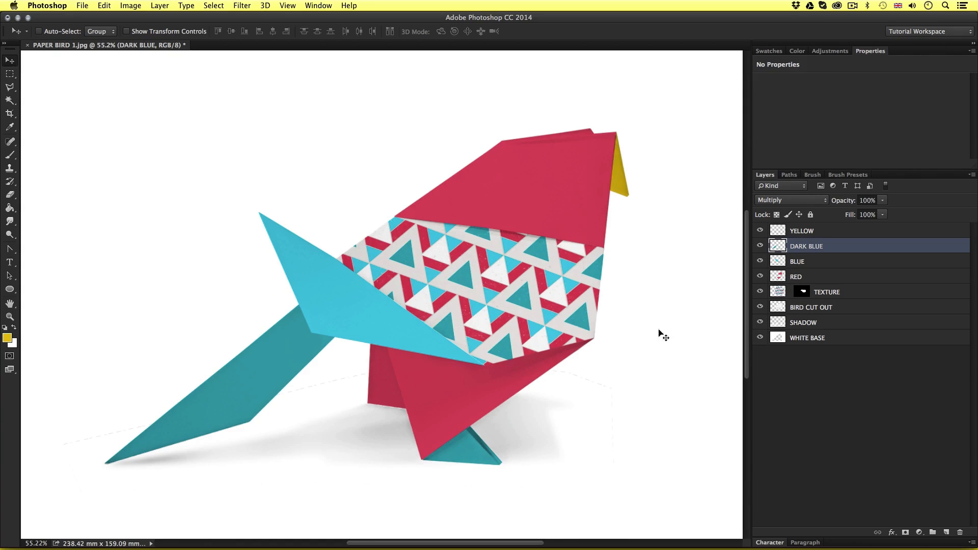
# Group the layers from YELLOW down to TEXTURE and name the group COLOUR
pyautogui.click(836, 234)
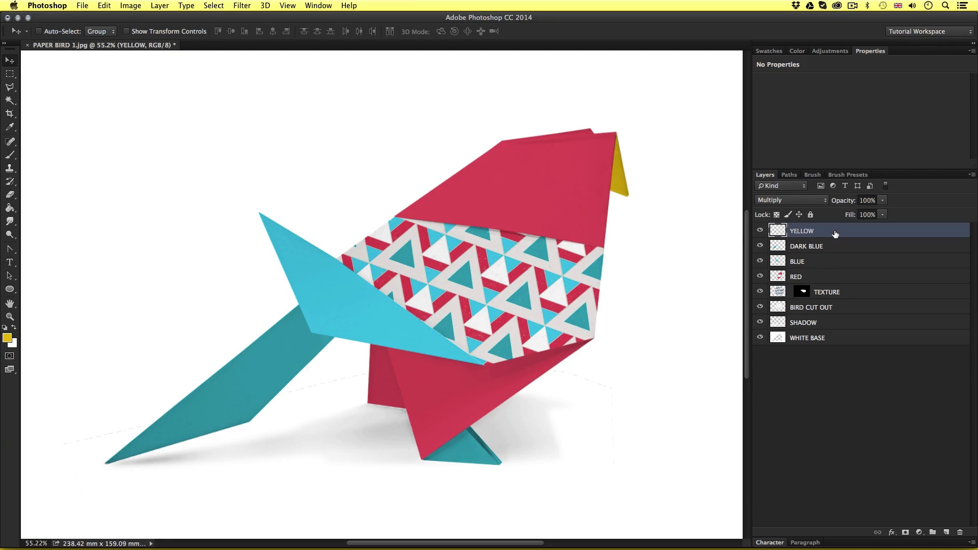
pyautogui.keyDown('shift'); pyautogui.click(850, 293); pyautogui.keyUp('shift')
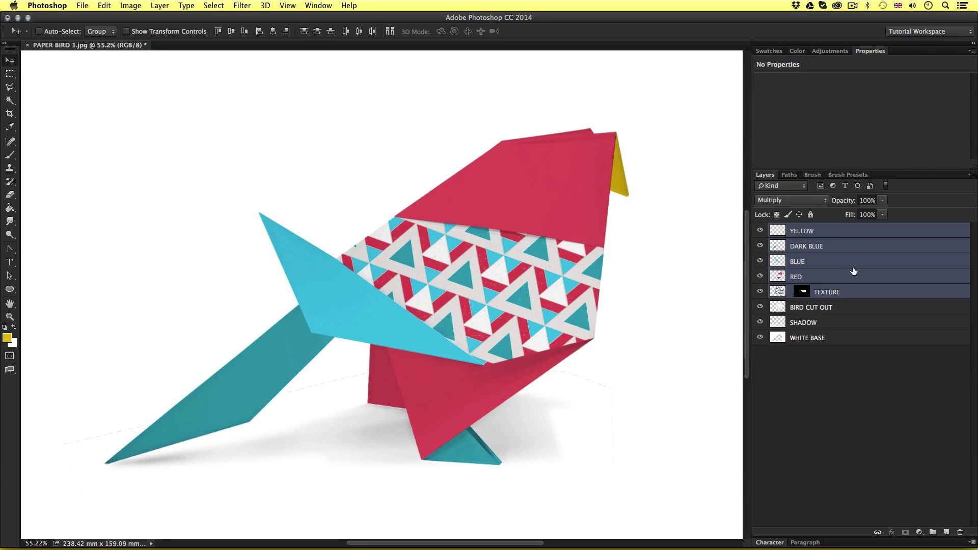
pyautogui.press('super+g')
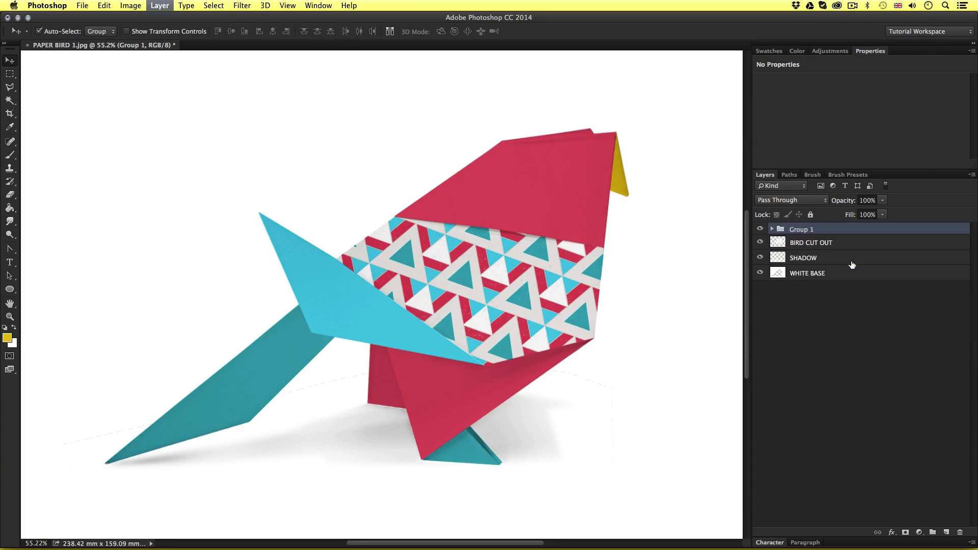
pyautogui.doubleClick(802, 230)
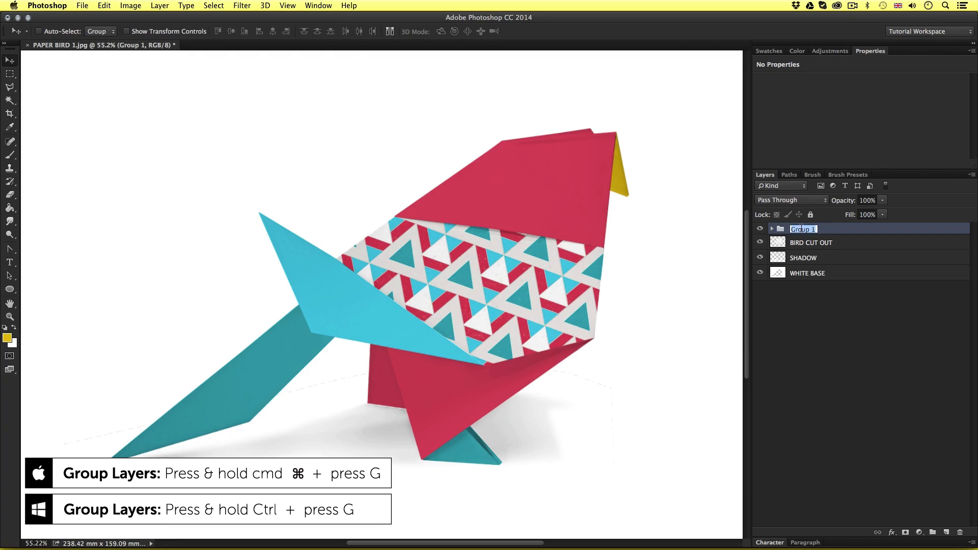
pyautogui.write('COLOUR')
pyautogui.press('Return')
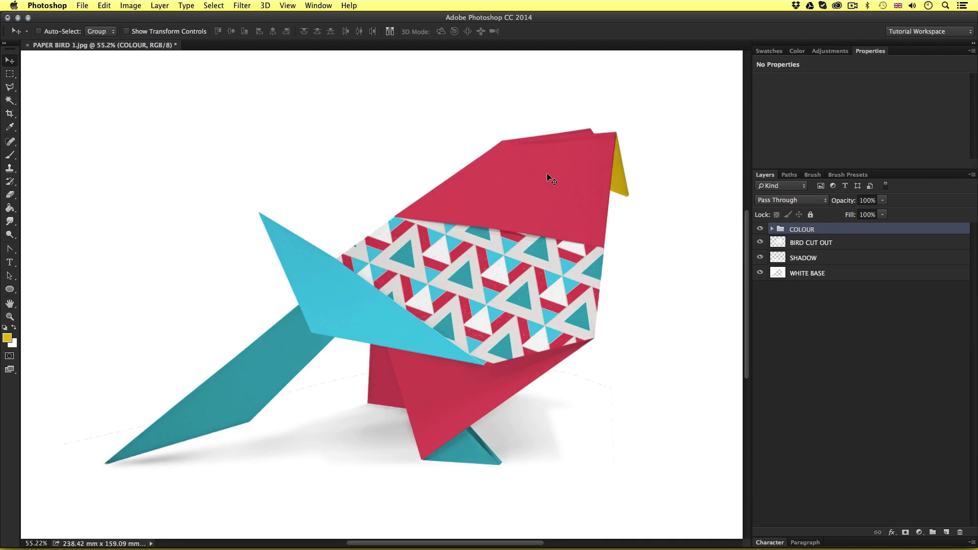
# Switch to Finder and open 05 – BIRD EYE SKETCH.psd from the assets folder in Photoshop
pyautogui.press('super')
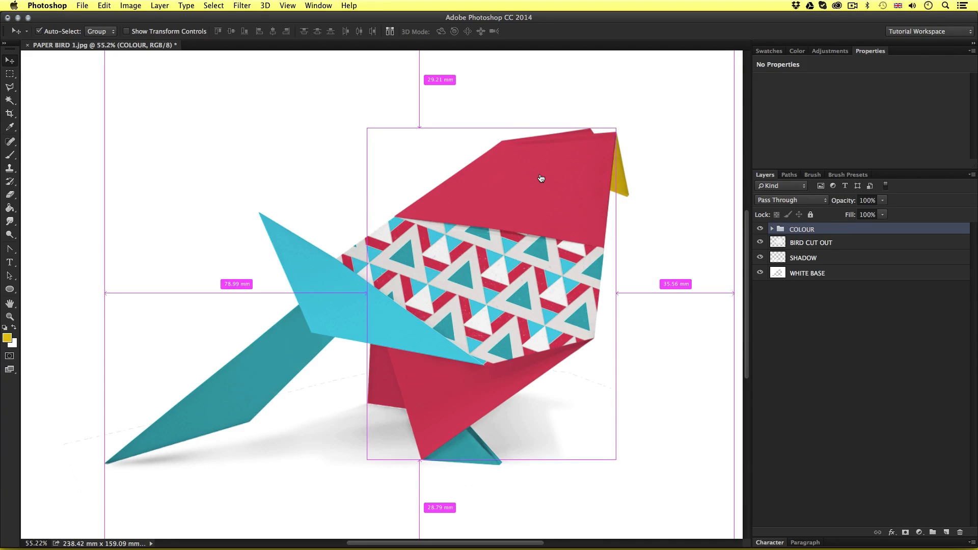
pyautogui.press('super+Tab')
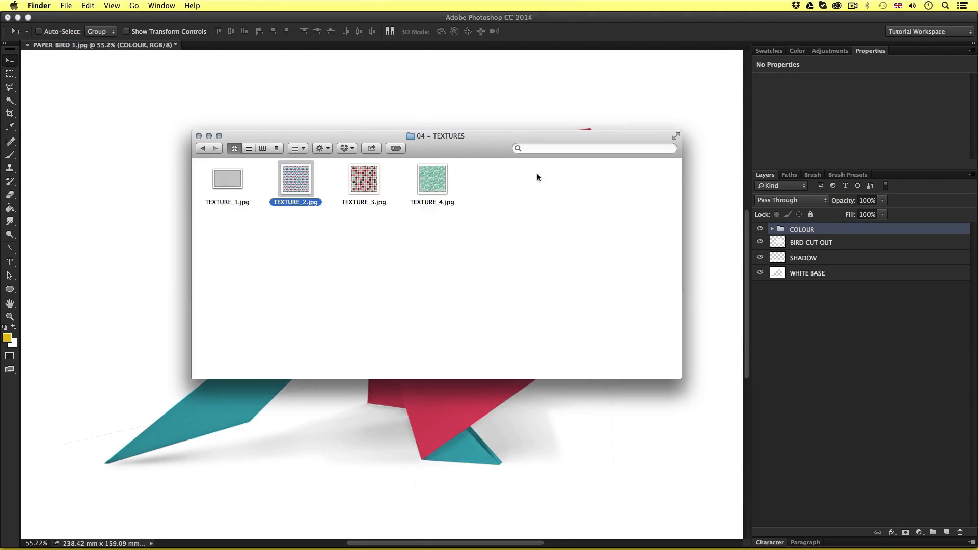
pyautogui.click(203, 148)
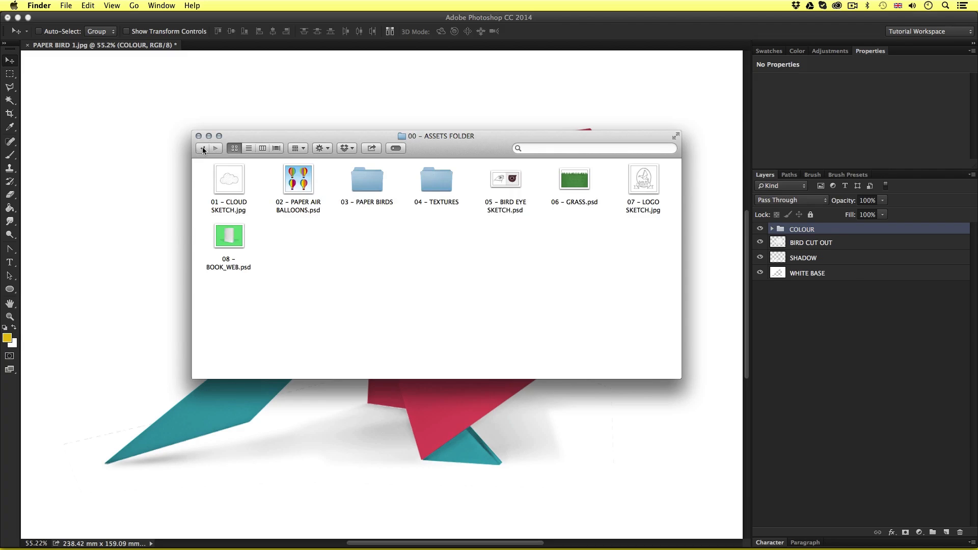
pyautogui.doubleClick(506, 179)
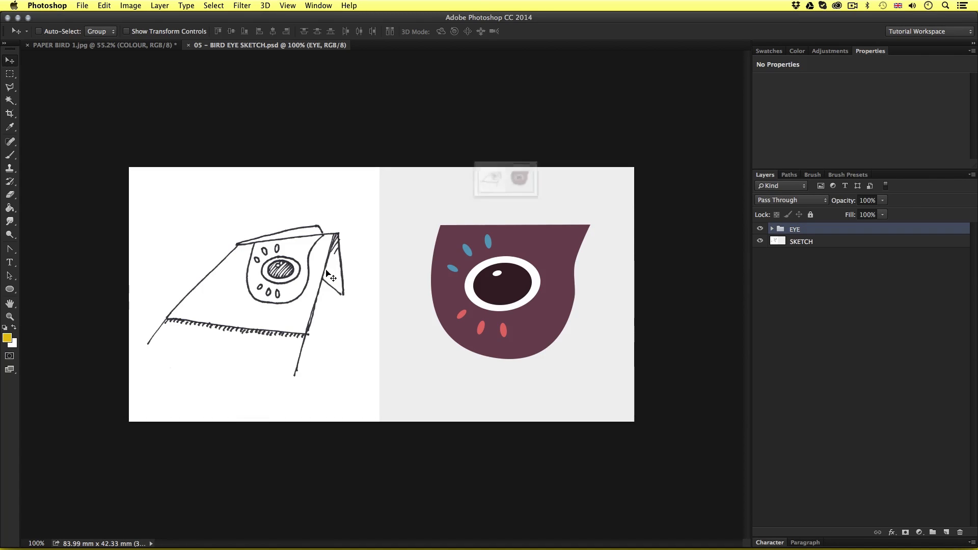
# Examine the eye sketch and expand the EYE group, toggling its layers' visibility to see which part of the eye each one holds
pyautogui.press('super+space')
pyautogui.moveTo(311, 274); pyautogui.dragTo(319, 274)
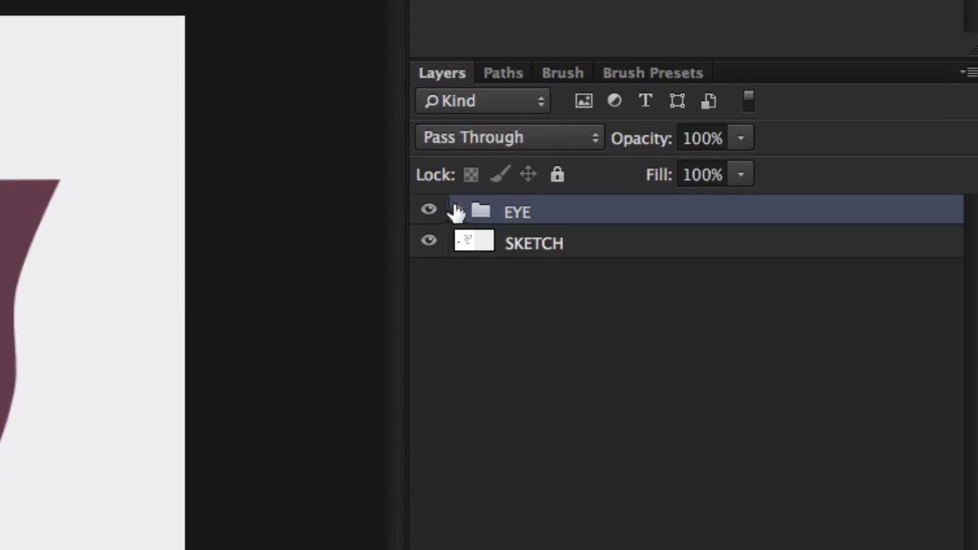
pyautogui.click(426, 209)
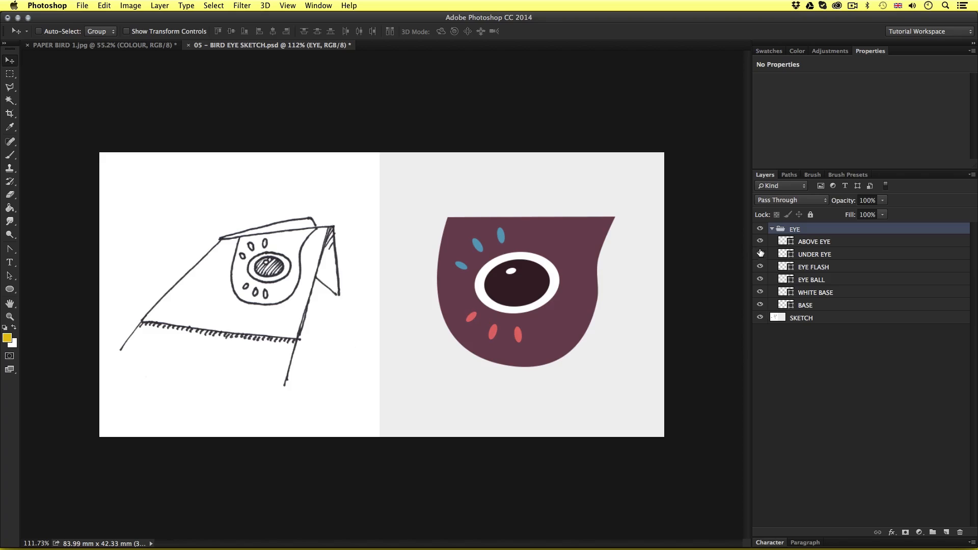
pyautogui.click(760, 254)
pyautogui.click(760, 254)
pyautogui.click(761, 267)
pyautogui.click(760, 280)
pyautogui.click(760, 279)
pyautogui.click(761, 292)
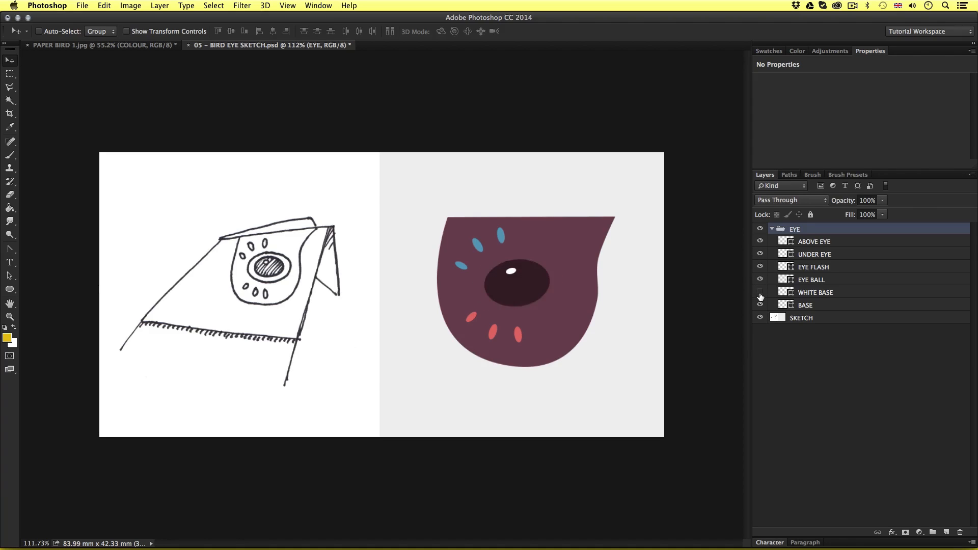
pyautogui.click(760, 292)
pyautogui.click(760, 305)
pyautogui.click(760, 305)
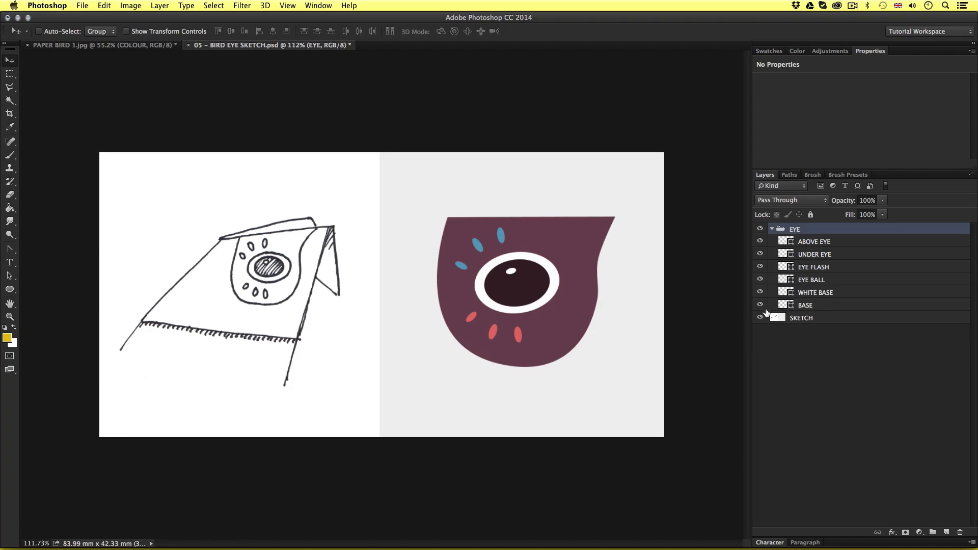
# Try a bright yellow fill on the ABOVE EYE shapes using the Path Selection tool
pyautogui.click(760, 228)
pyautogui.click(761, 229)
pyautogui.press('a')
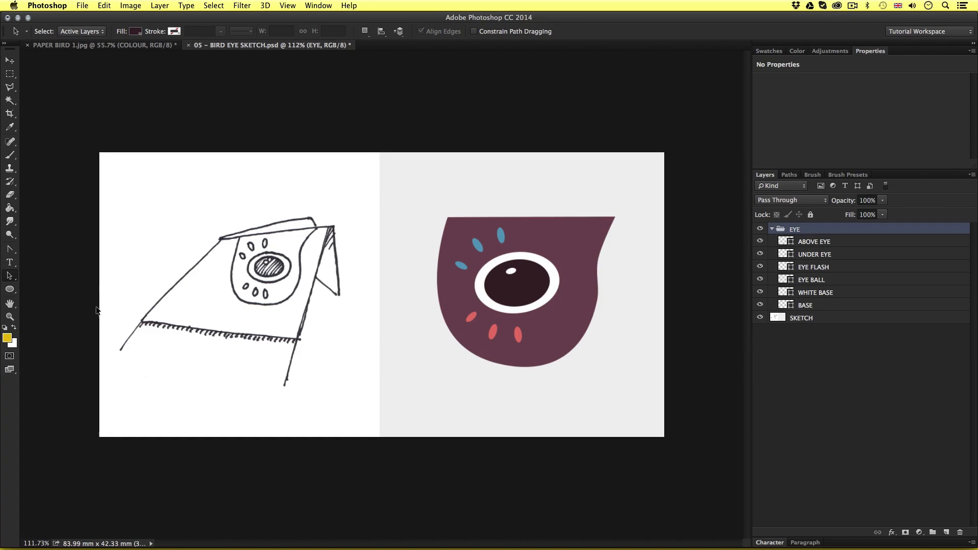
pyautogui.click(9, 275)
pyautogui.click(48, 276)
pyautogui.click(813, 242)
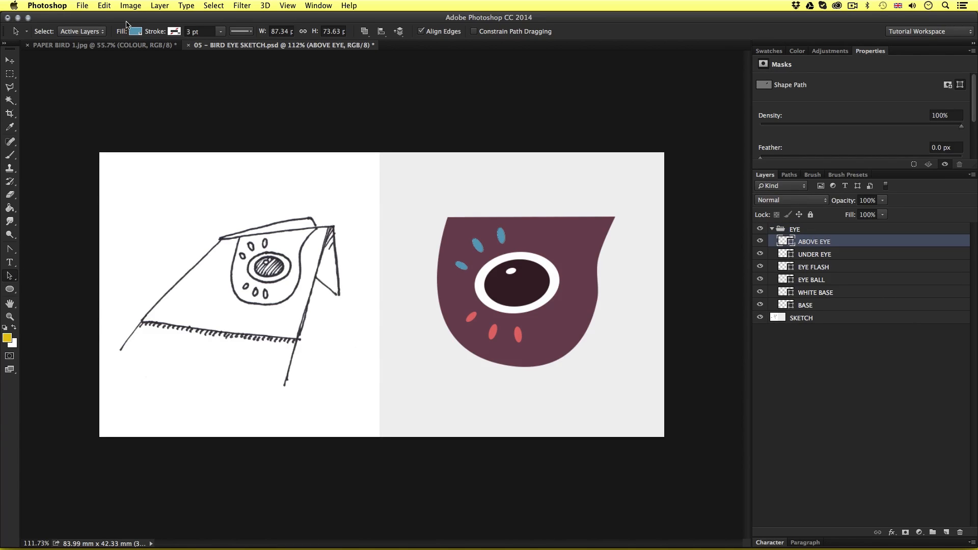
pyautogui.click(136, 33)
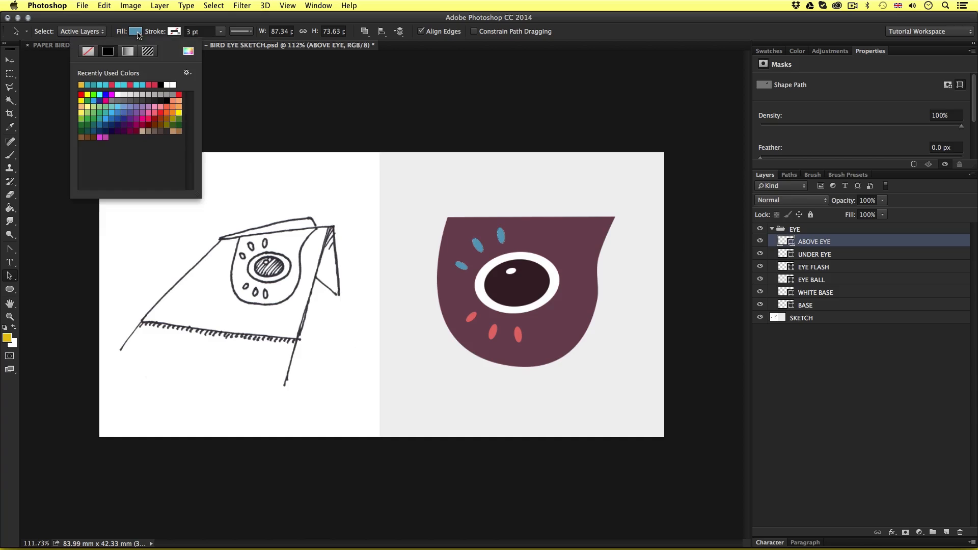
pyautogui.click(87, 94)
pyautogui.click(258, 115)
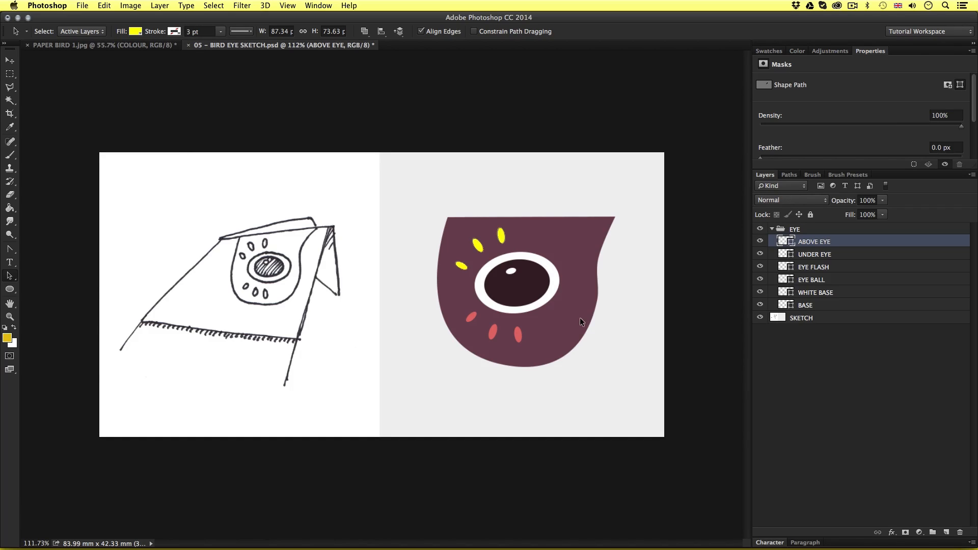
# Try a magenta fill on the BASE shape and a light blue fill on the EYE BALL shape
pyautogui.click(818, 305)
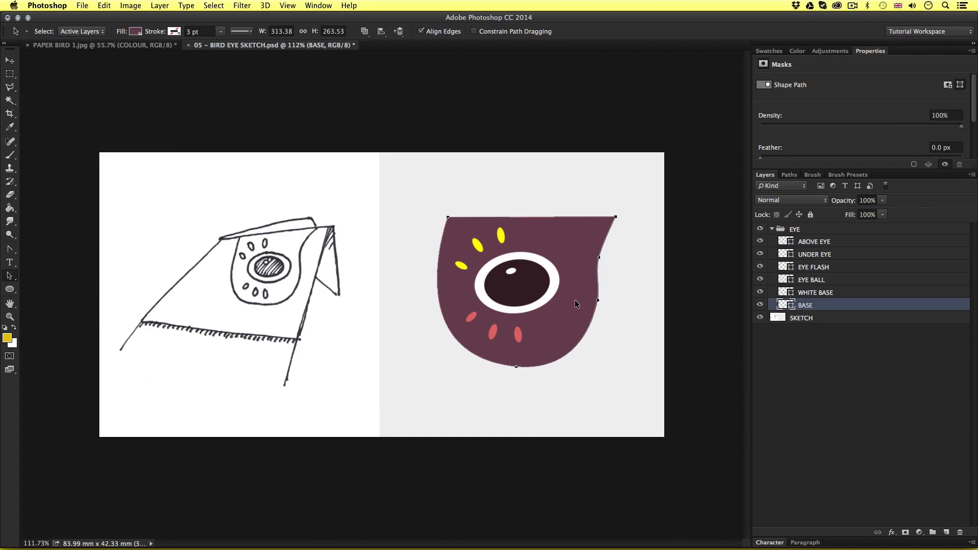
pyautogui.click(135, 31)
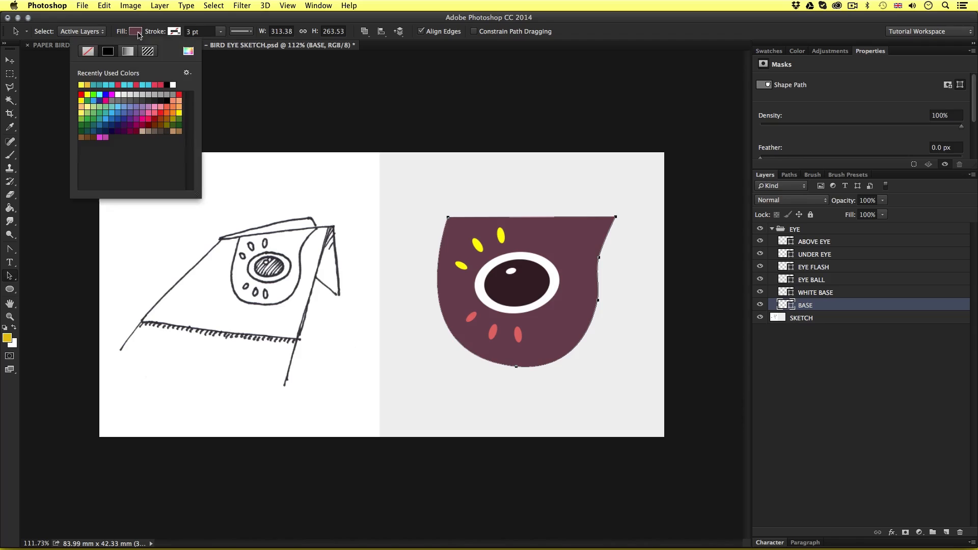
pyautogui.click(140, 119)
pyautogui.click(631, 273)
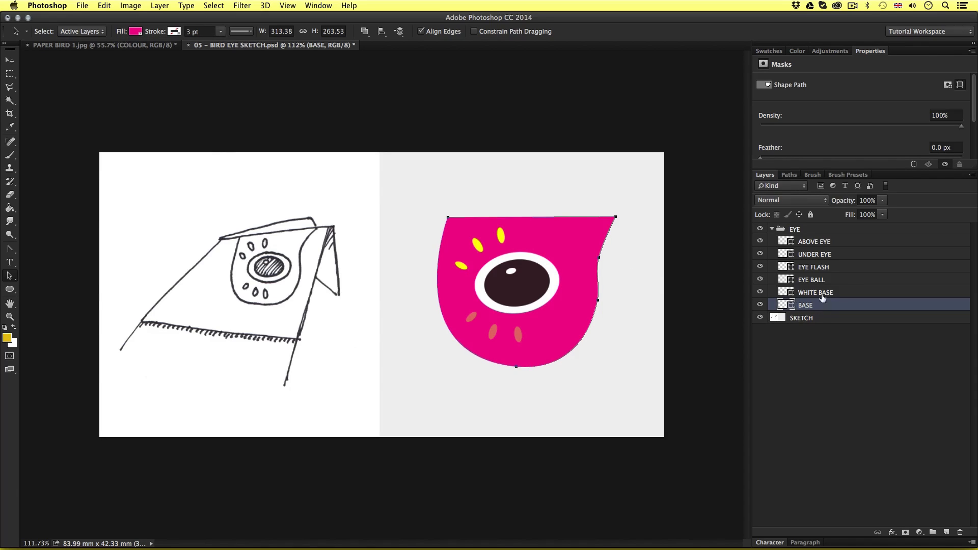
pyautogui.click(813, 280)
pyautogui.click(135, 31)
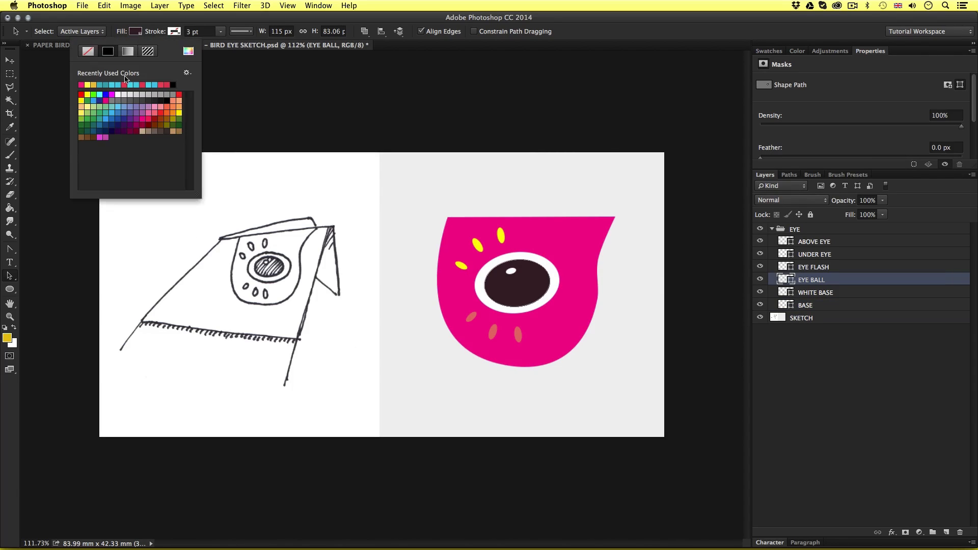
pyautogui.click(116, 105)
pyautogui.click(589, 138)
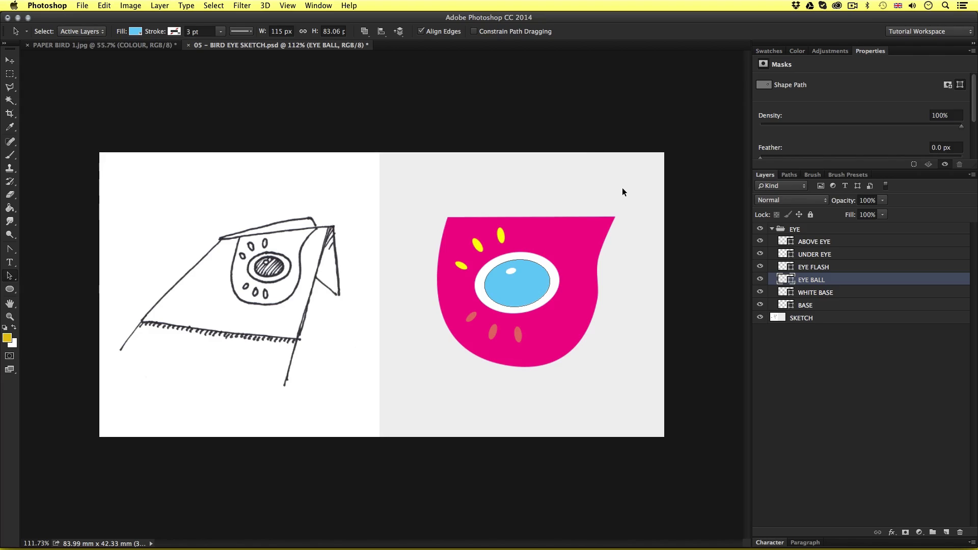
# Undo the trial fill colours on the eye shapes
pyautogui.press('super+z')
pyautogui.press('super+z')
pyautogui.press('super+z')
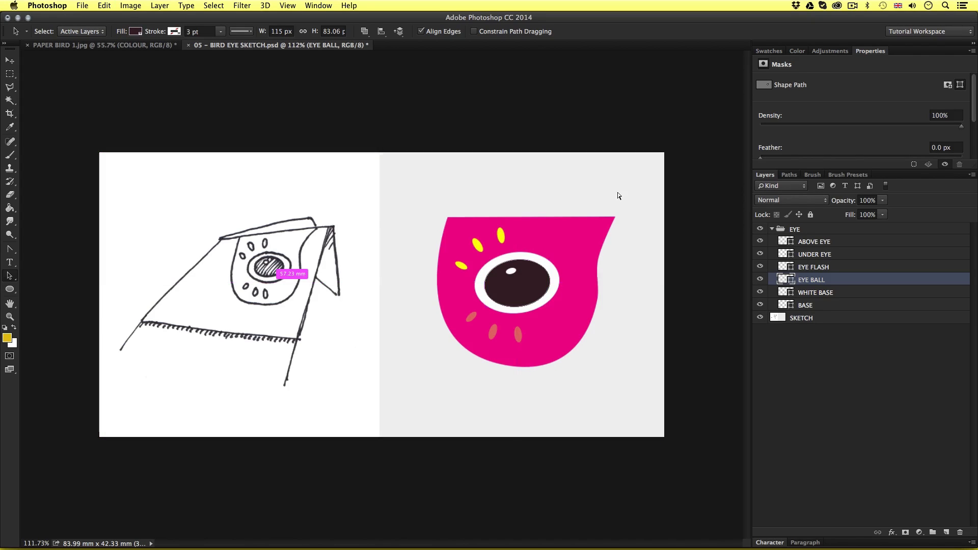
pyautogui.press('super+z')
# Collapse the EYE group and copy it into the PAPER BIRD 1.jpg document, placing it over the bird's head
pyautogui.press('v')
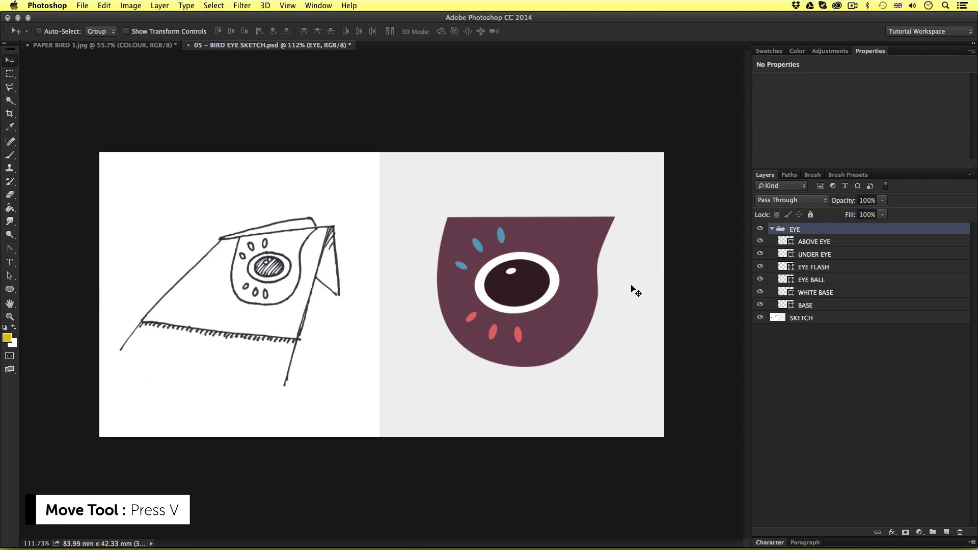
pyautogui.click(772, 229)
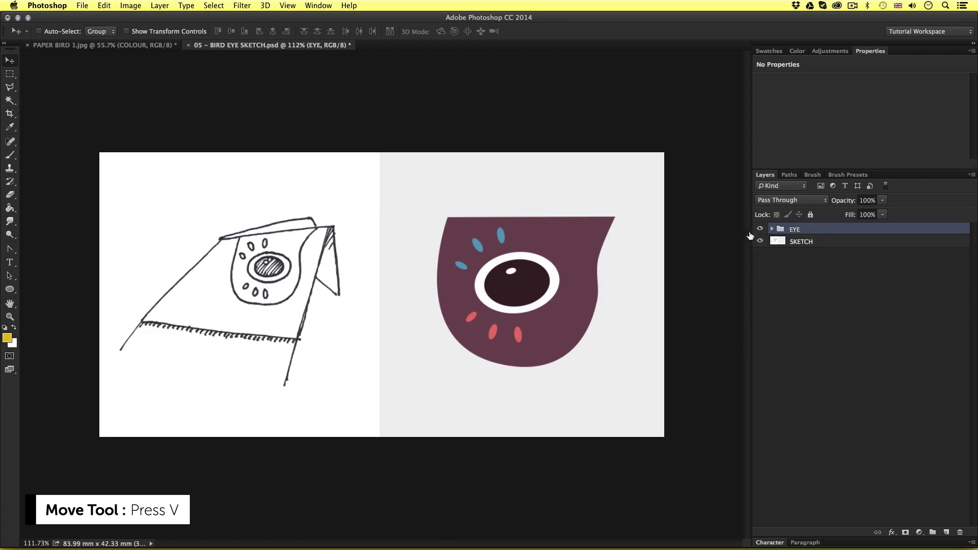
pyautogui.moveTo(545, 233); pyautogui.dragTo(144, 46)
pyautogui.moveTo(517, 183); pyautogui.dragTo(546, 163)
pyautogui.press('super+space')
pyautogui.moveTo(527, 210); pyautogui.dragTo(594, 182)
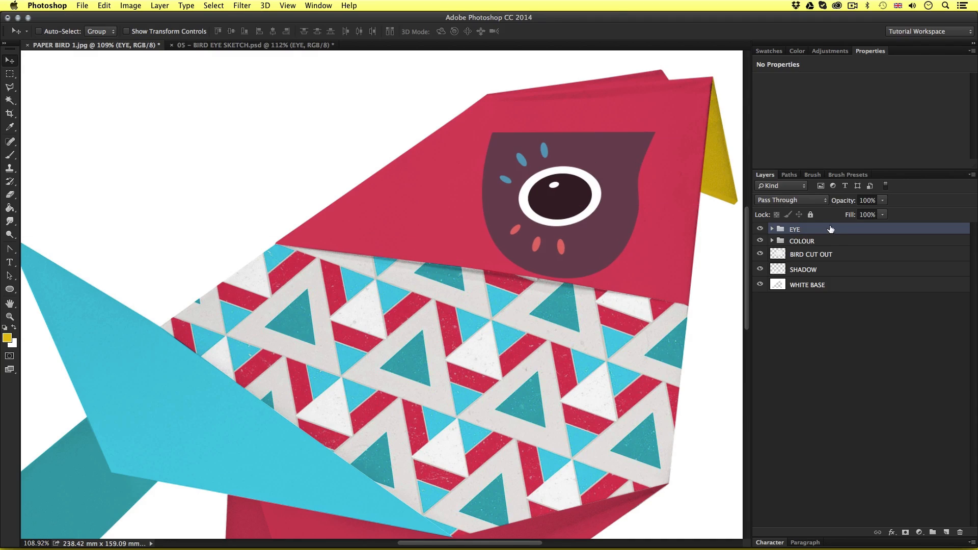
# Move the eye artwork to the head's upper edge and free-transform it slightly larger, rotated to follow the paper fold
pyautogui.click(822, 231)
pyautogui.press('space')
pyautogui.moveTo(602, 223); pyautogui.dragTo(501, 241)
pyautogui.press('space')
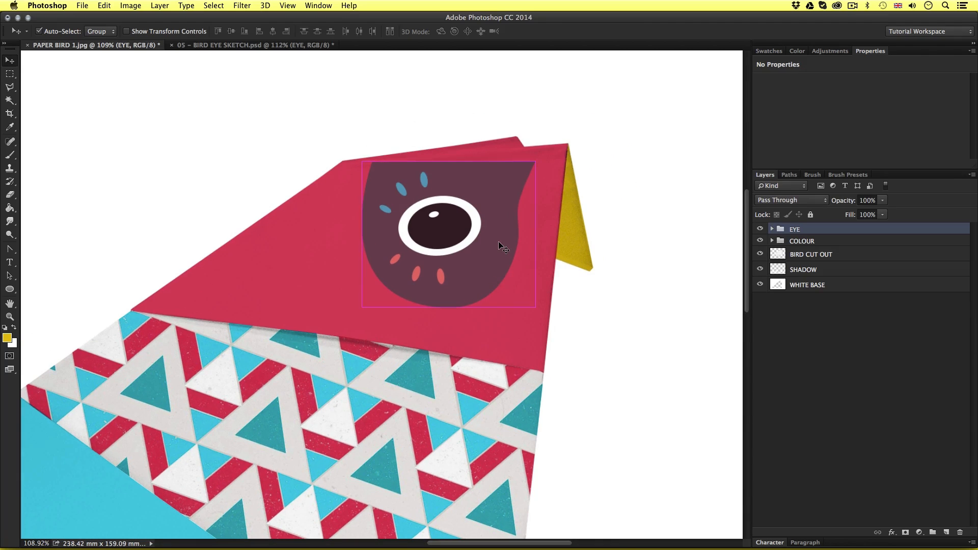
pyautogui.press('super+t')
pyautogui.moveTo(585, 307); pyautogui.dragTo(551, 300)
pyautogui.moveTo(497, 279); pyautogui.dragTo(500, 276)
pyautogui.moveTo(551, 301); pyautogui.dragTo(553, 300)
pyautogui.press('Return')
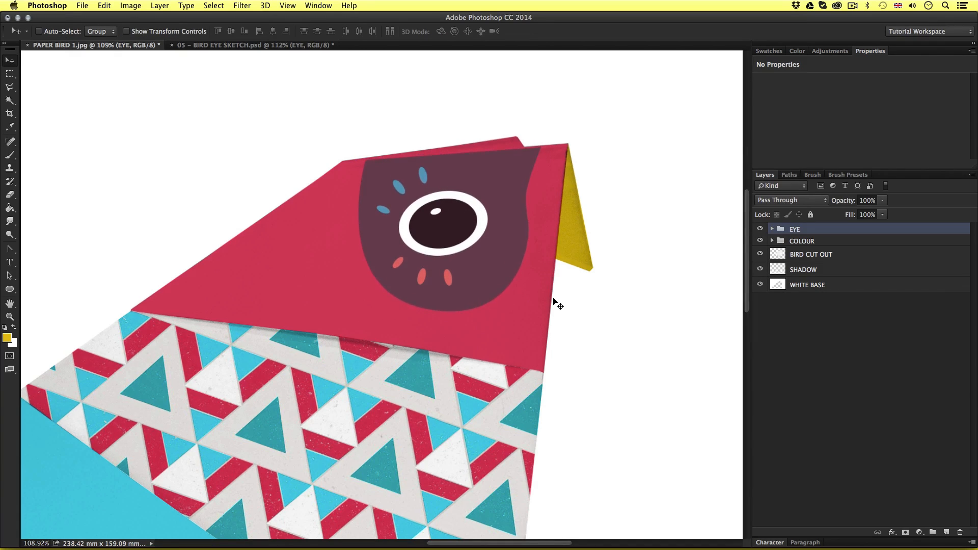
# Save the bird document as PAPER BIRD 1.psd in Photoshop format with layers in the 06 – MY PROJECT folder
pyautogui.press('z')
pyautogui.moveTo(521, 296); pyautogui.dragTo(499, 263)
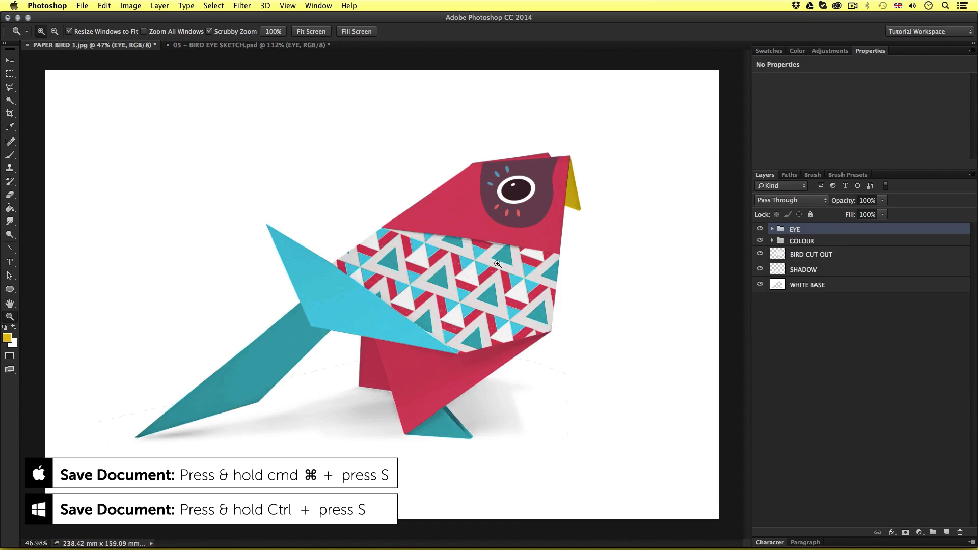
pyautogui.press('super+s')
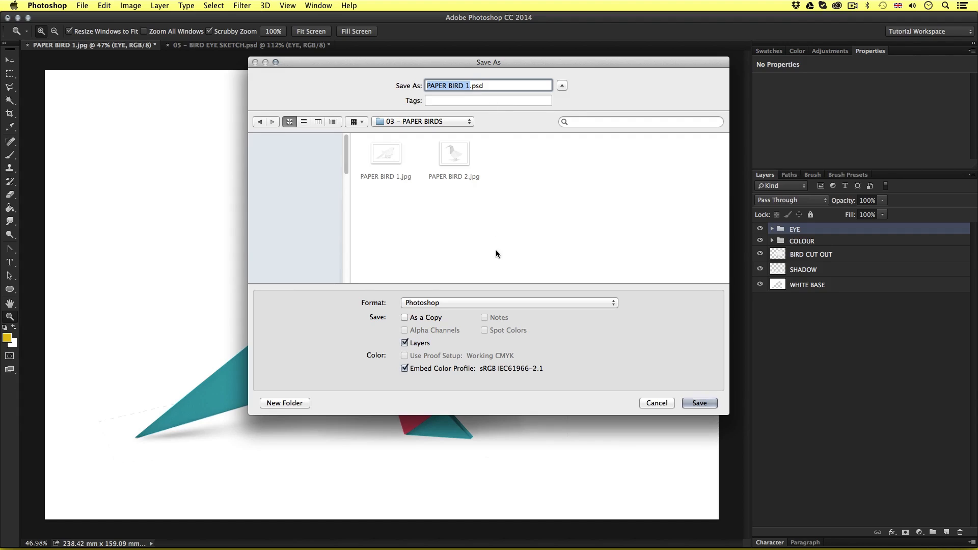
pyautogui.click(449, 121)
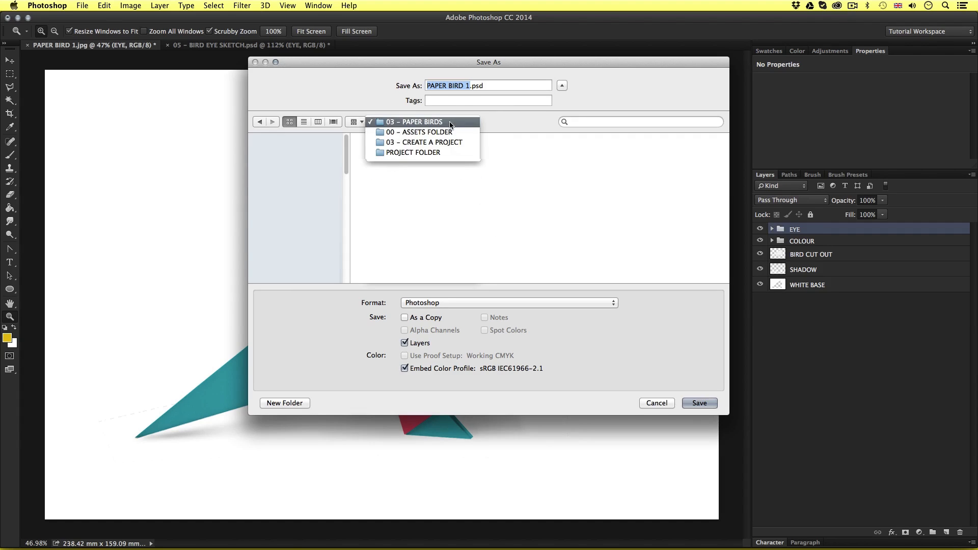
pyautogui.click(449, 148)
pyautogui.doubleClick(463, 209)
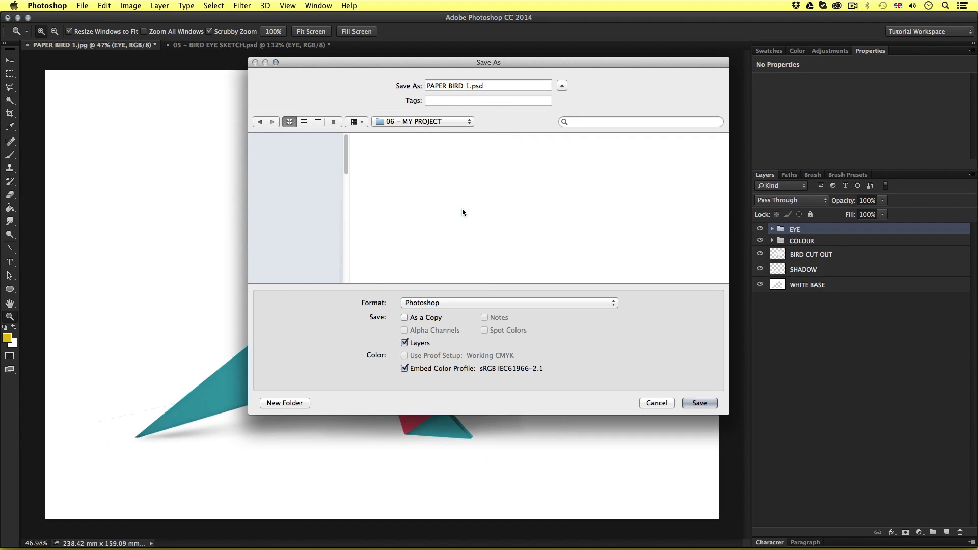
pyautogui.click(699, 402)
pyautogui.click(654, 237)
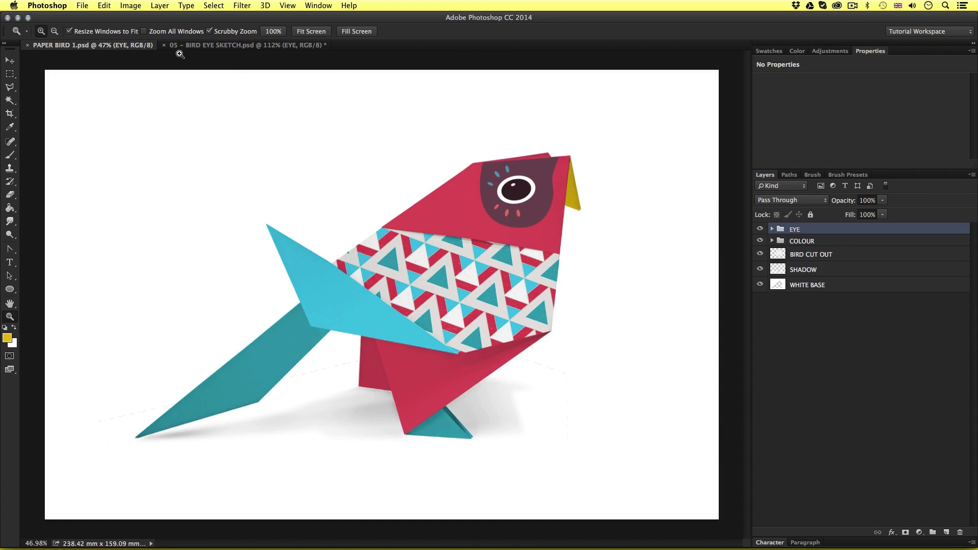
# Close the bird document and the eye sketch, discarding the changes to the sketch
pyautogui.press('super+w')
pyautogui.press('super+w')
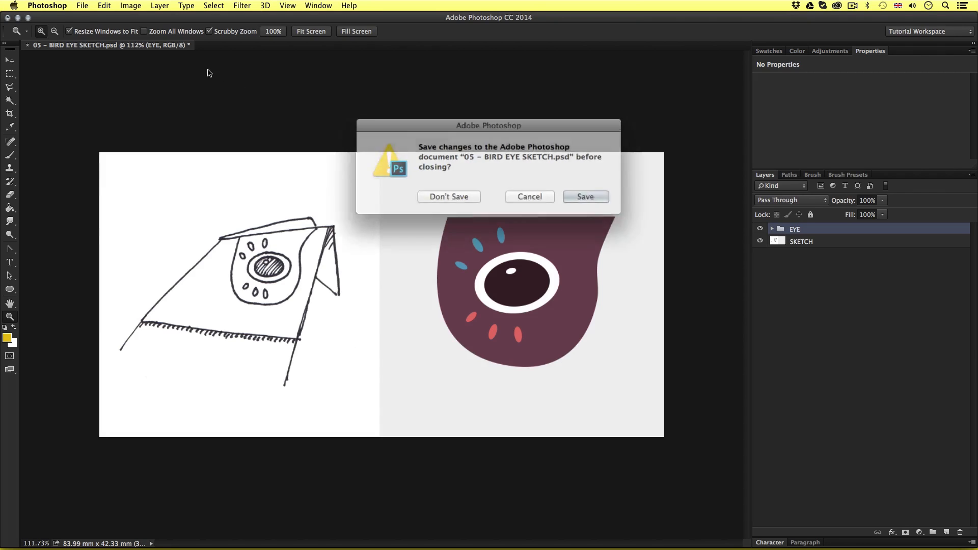
pyautogui.click(457, 191)
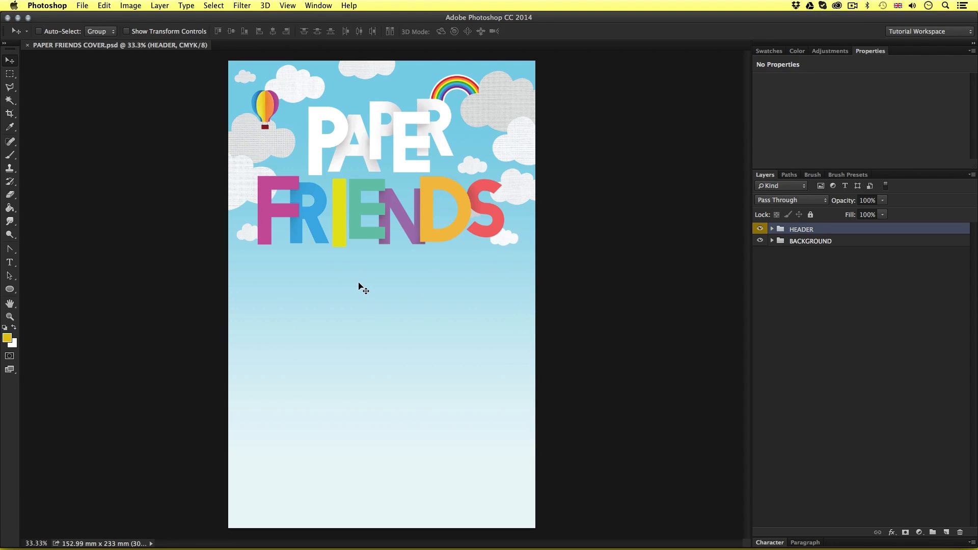
# Place PAPER BIRD 1.psd as an embedded smart object in PAPER FRIENDS COVER.psd, positioning it below the page's centre
pyautogui.click(86, 7)
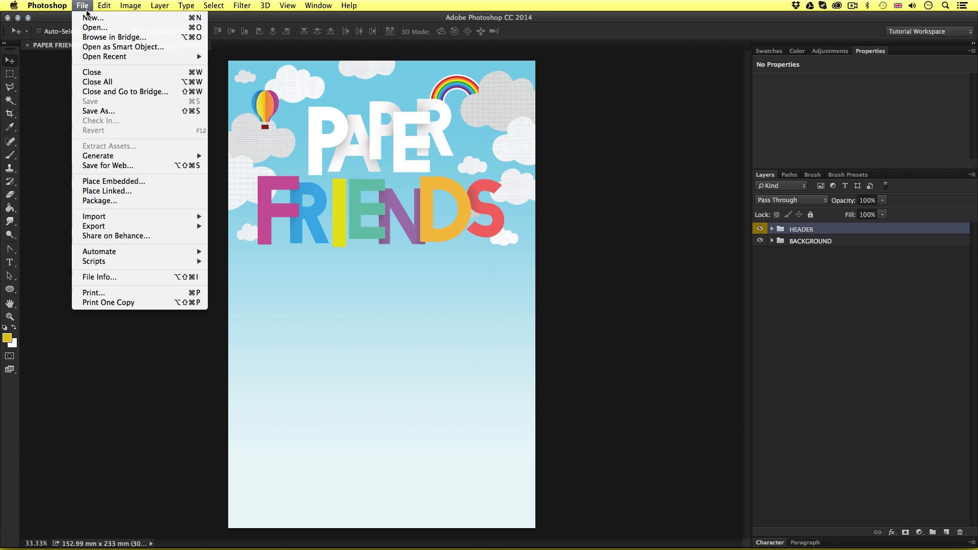
pyautogui.click(150, 182)
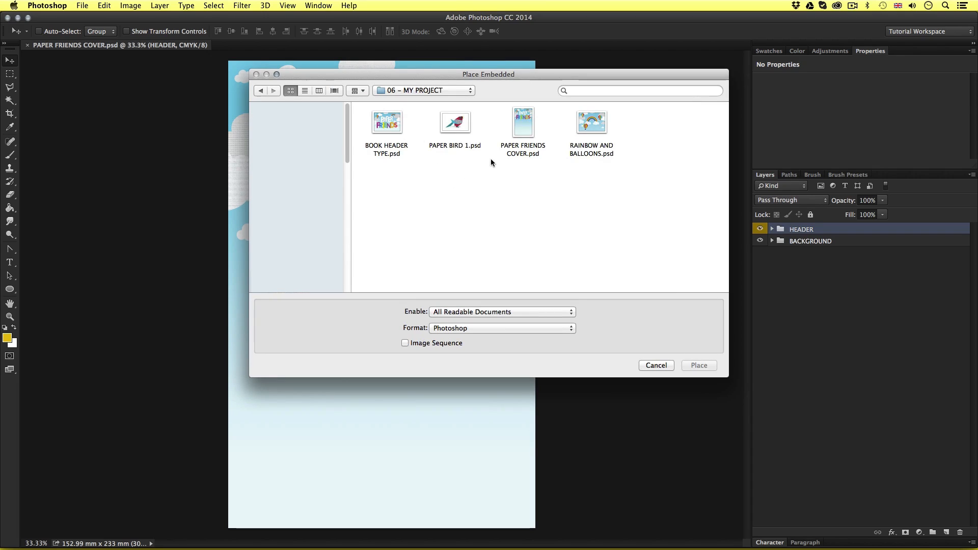
pyautogui.click(456, 125)
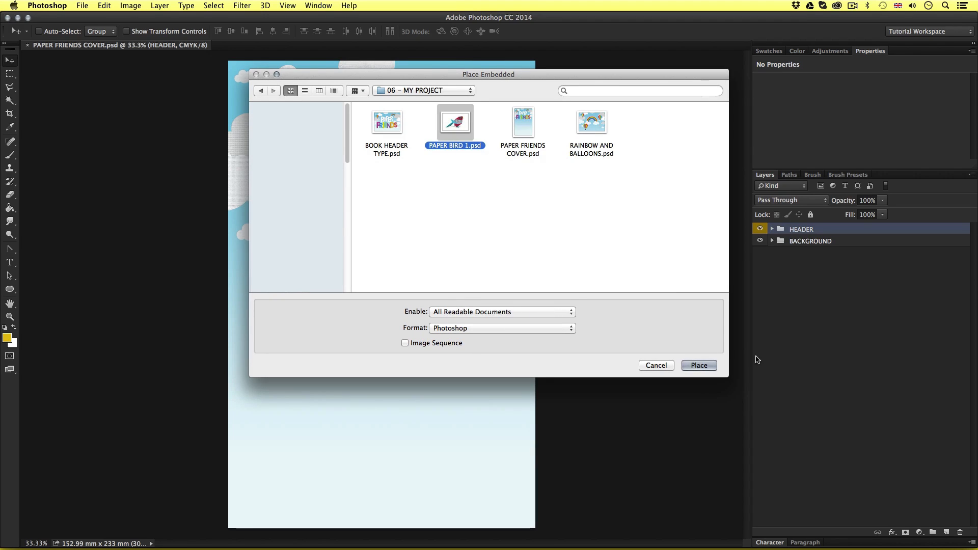
pyautogui.click(702, 365)
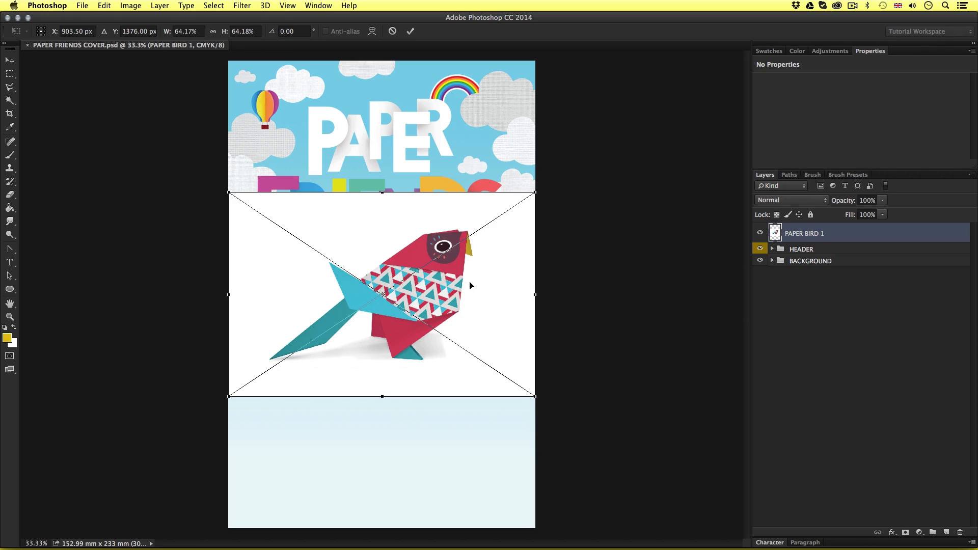
pyautogui.moveTo(470, 286); pyautogui.dragTo(428, 310)
pyautogui.press('Return')
# Move the placed bird straight down to Y 96.09 mm, clear of the FRIENDS lettering
pyautogui.press('z')
pyautogui.press('v')
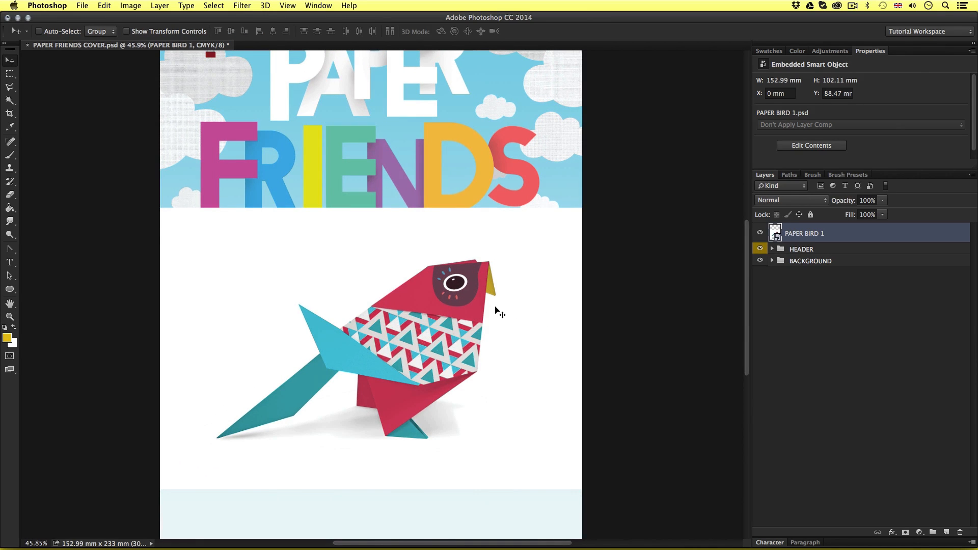
pyautogui.moveTo(495, 309); pyautogui.dragTo(495, 331)
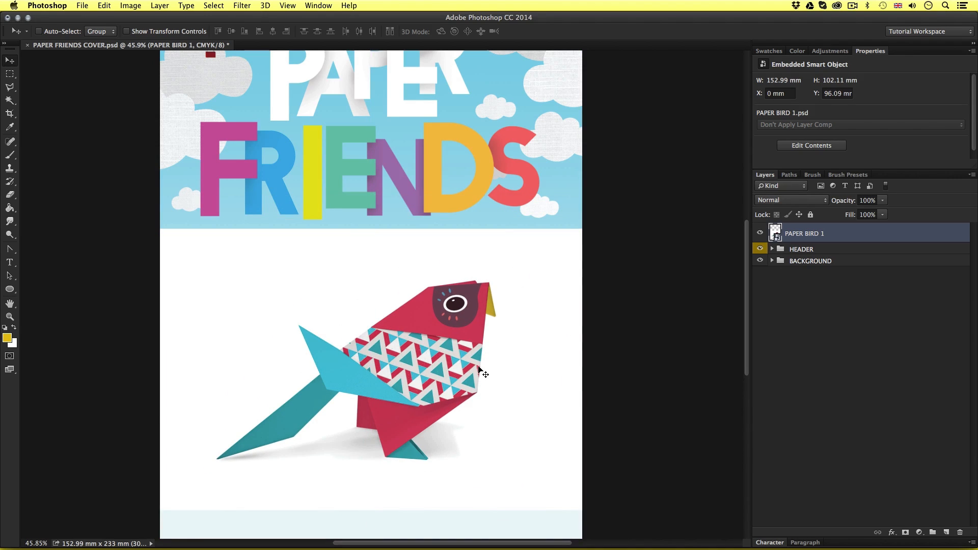
pyautogui.scroll(-3, 486, 366)
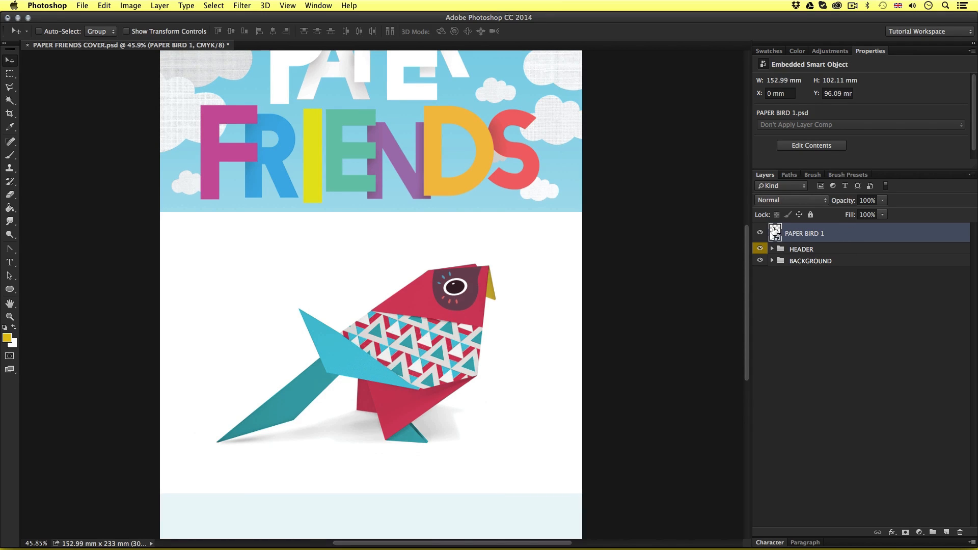
# Open the PAPER BIRD 1 smart object's contents, hide the WHITE BASE layer, and save and close the document
pyautogui.doubleClick(775, 230)
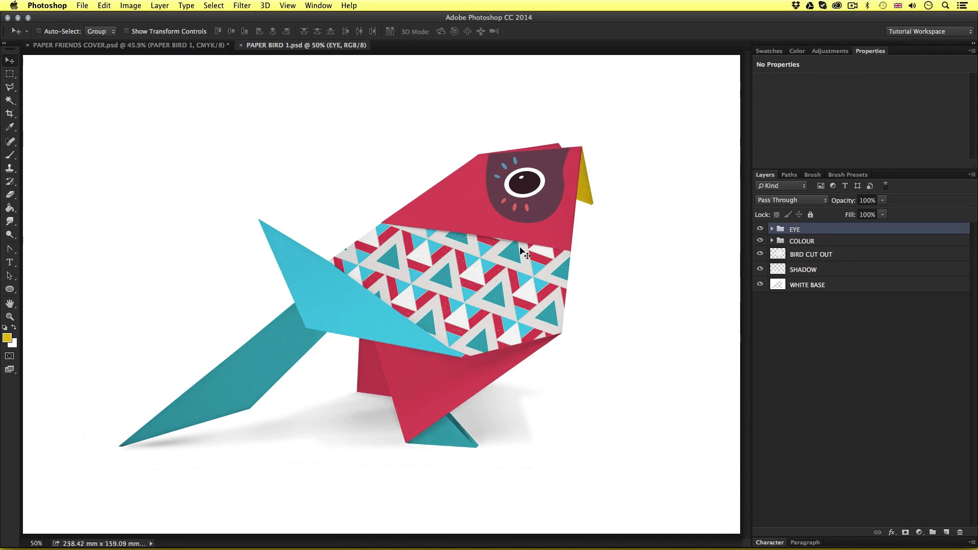
pyautogui.moveTo(515, 248); pyautogui.dragTo(492, 248)
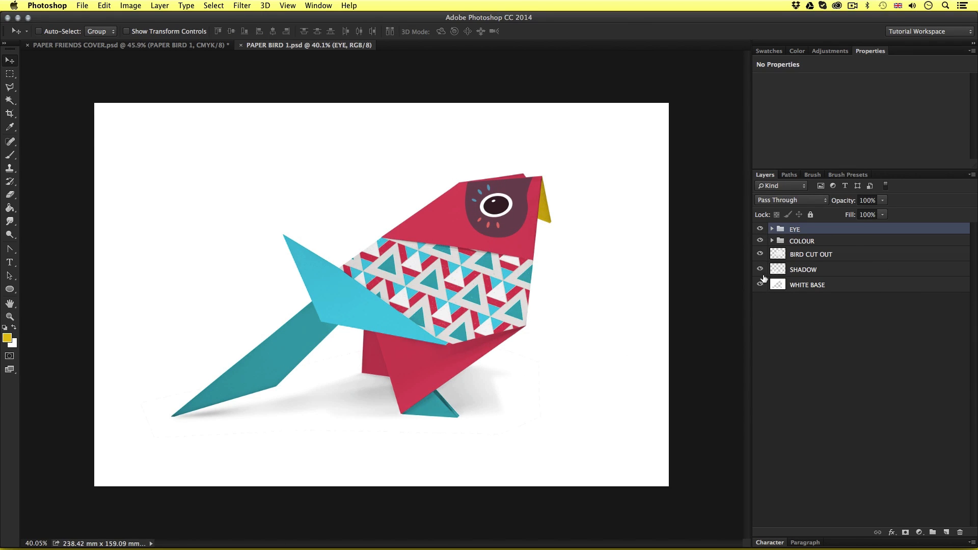
pyautogui.click(760, 285)
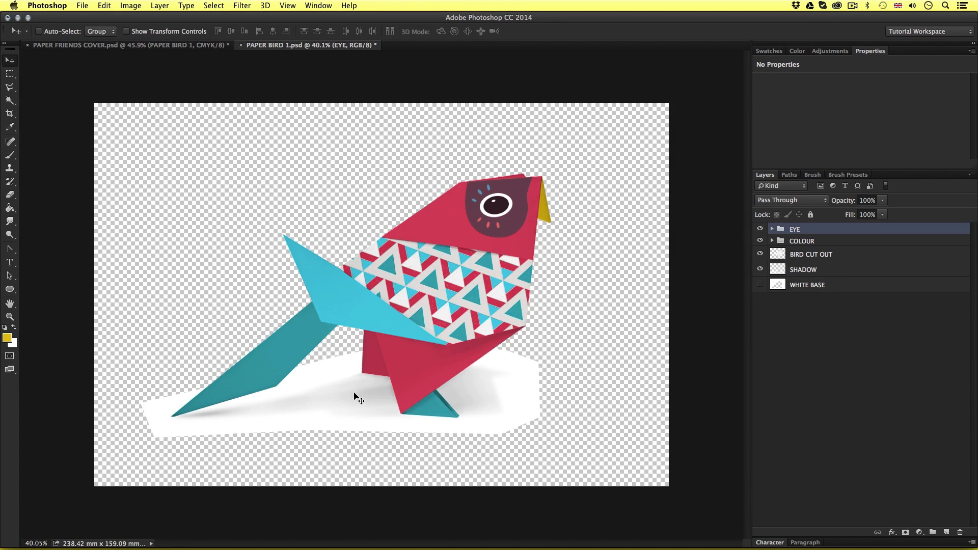
pyautogui.press('super+w')
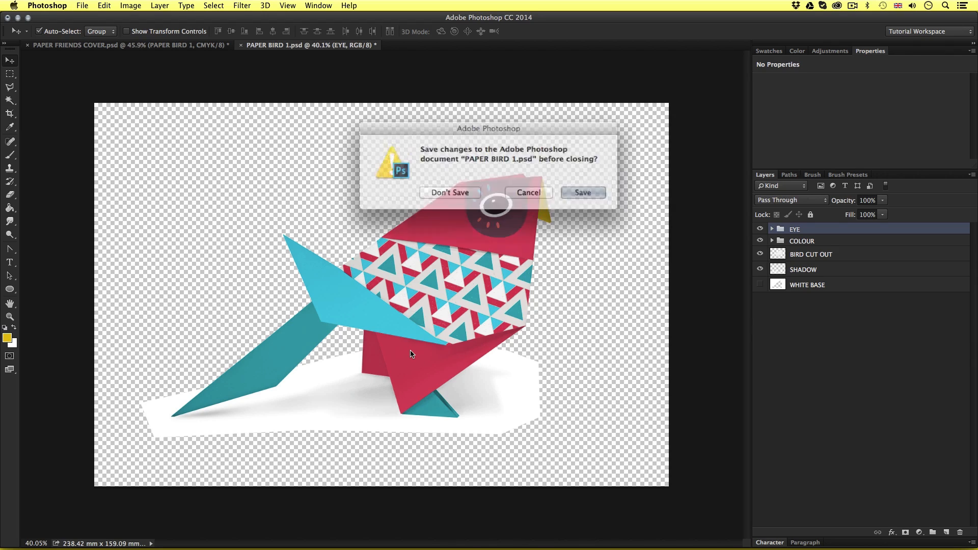
pyautogui.click(573, 189)
# Move the bird slightly to the right on the cover, to about X 17.35 mm and Y 114.3 mm
pyautogui.press('z')
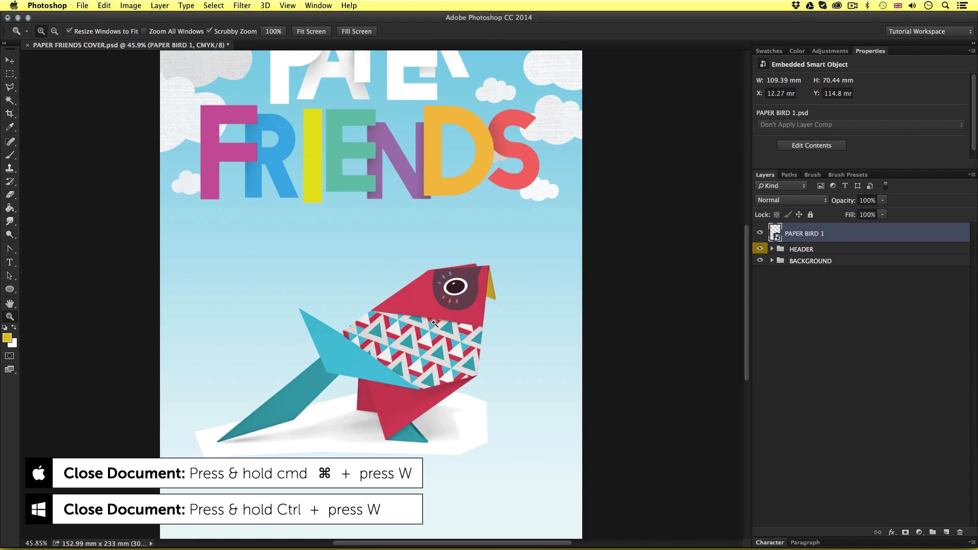
pyautogui.moveTo(427, 324); pyautogui.dragTo(448, 336)
pyautogui.press('v')
pyautogui.press('z')
pyautogui.scroll(-3, 467, 316)
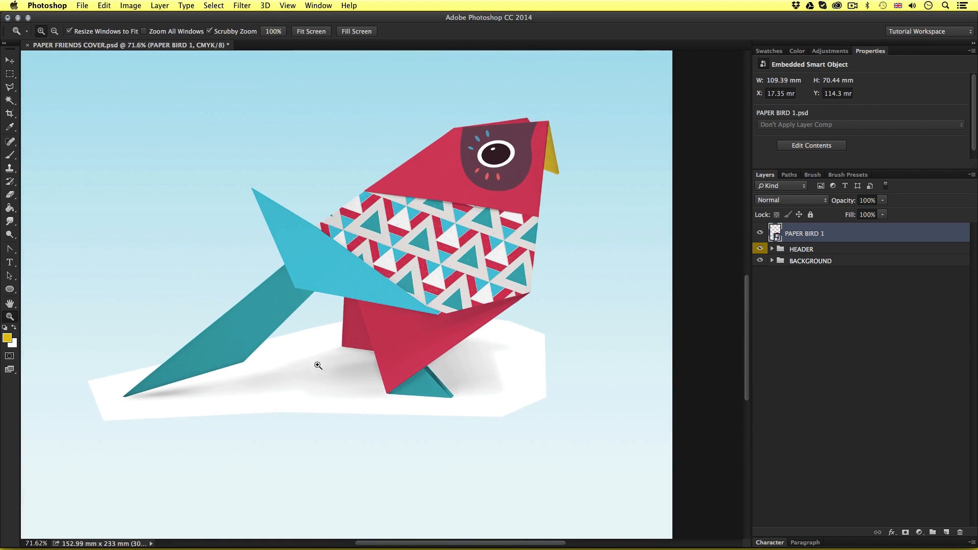
# Move the bird a little to the right on the cover, to about X 21.84 mm and Y 114.21 mm
pyautogui.scroll(-5, 442, 269)
pyautogui.scroll(4, 431, 269)
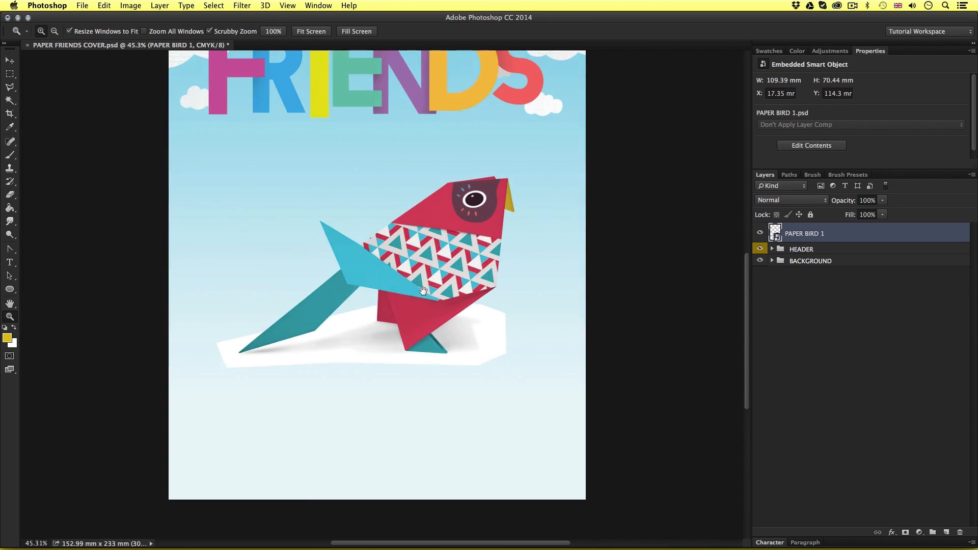
pyautogui.scroll(1, 425, 268)
pyautogui.scroll(3, 425, 268)
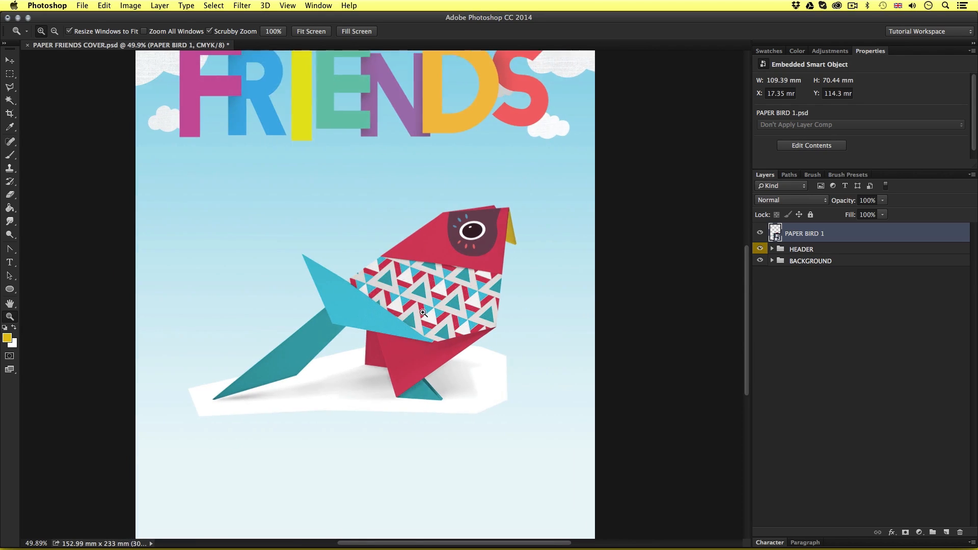
pyautogui.press('v')
pyautogui.moveTo(407, 357); pyautogui.dragTo(423, 357)
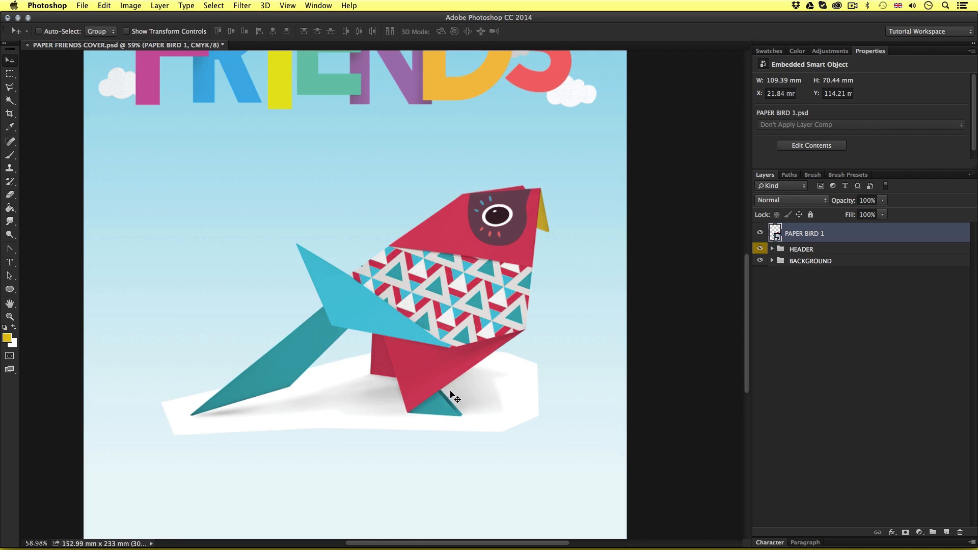
# Try the Multiply blend mode on the whole PAPER BIRD 1 smart object, and undo the change
pyautogui.click(786, 202)
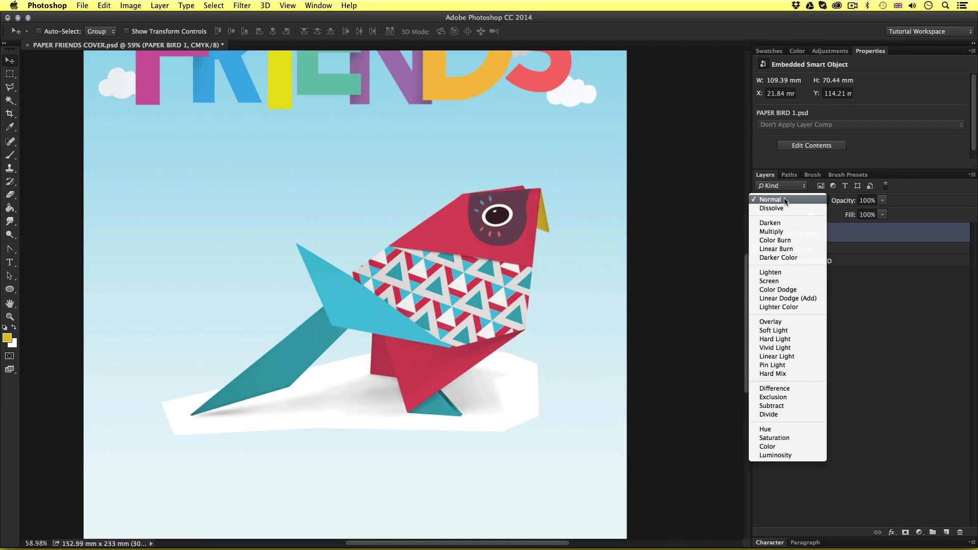
pyautogui.click(786, 232)
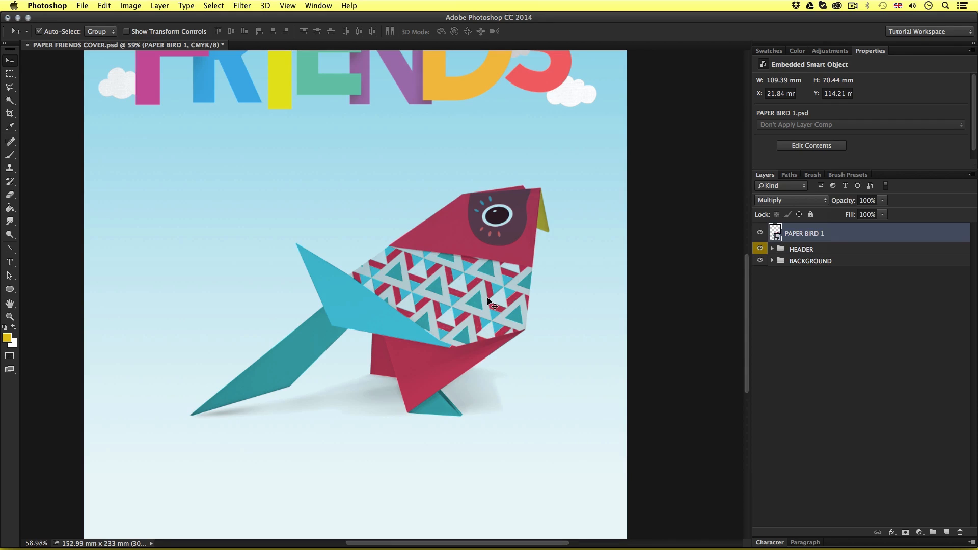
pyautogui.press('super+z')
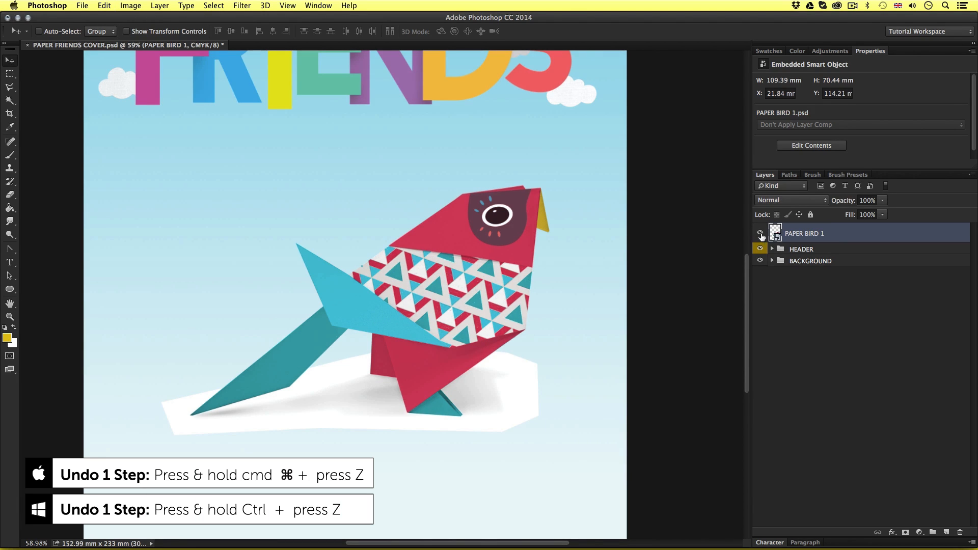
# Open the PAPER BIRD 1 smart object's contents and copy everything on the SHADOW layer
pyautogui.doubleClick(776, 232)
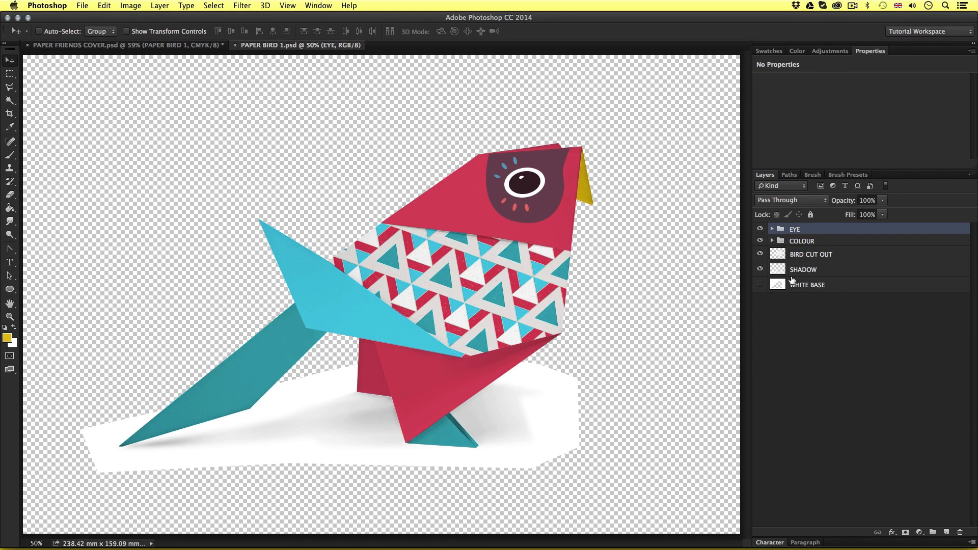
pyautogui.click(797, 270)
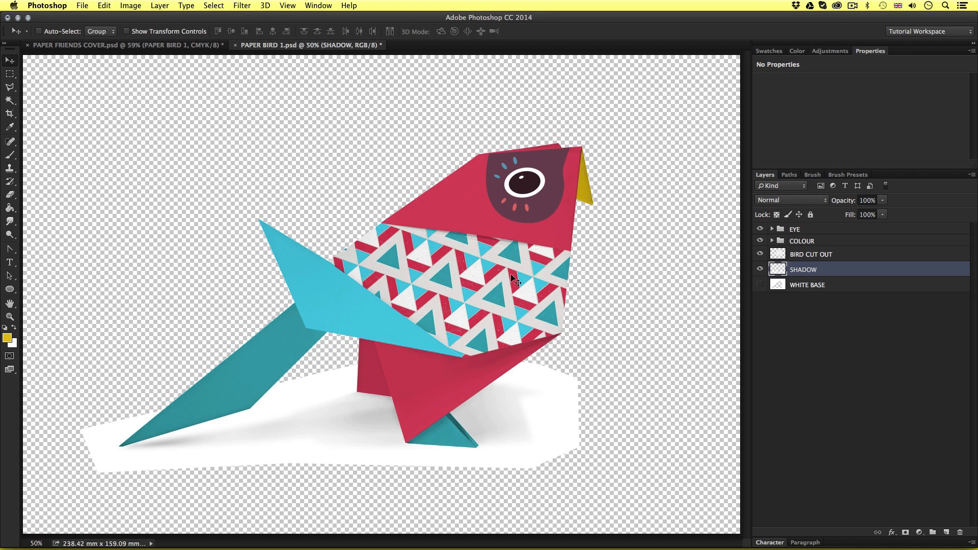
pyautogui.press('super+a')
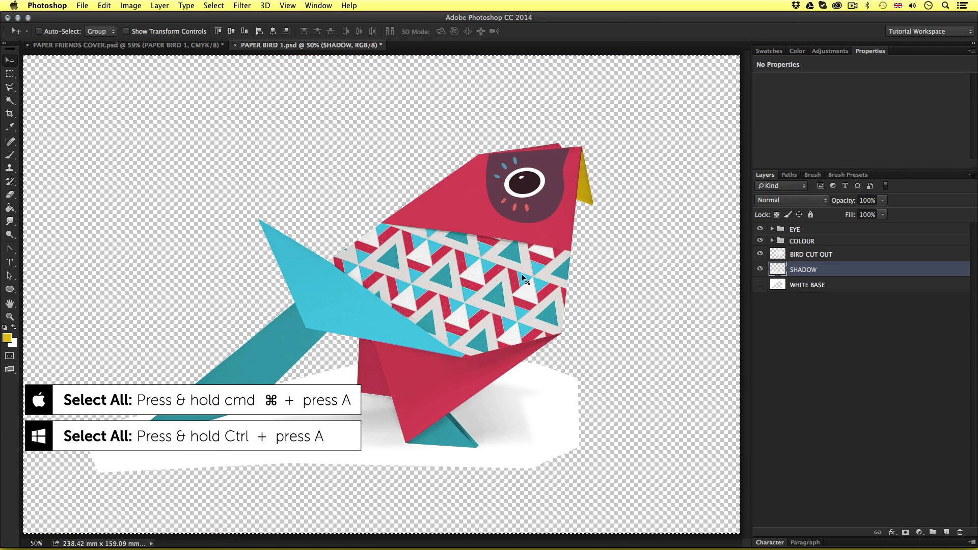
pyautogui.press('super+c')
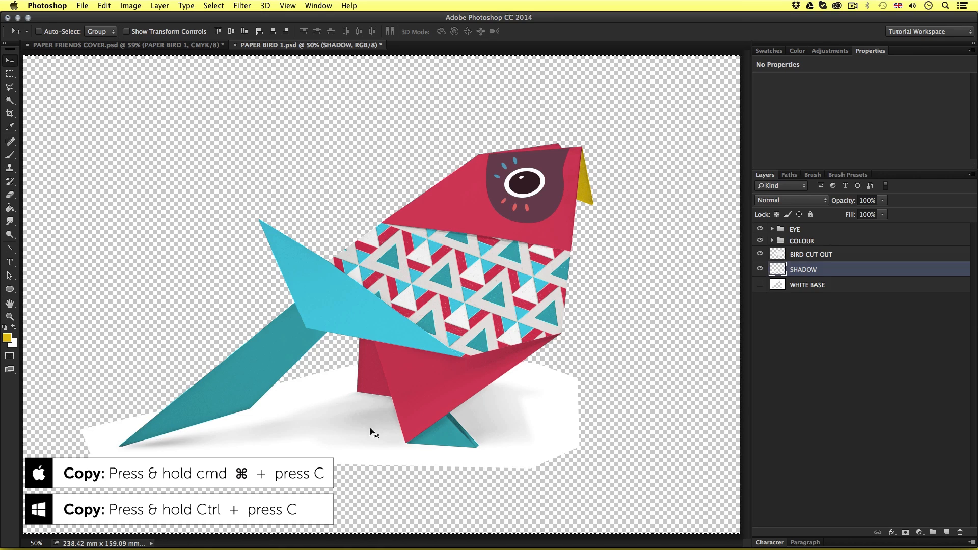
# Hide the SHADOW layer in PAPER BIRD 1.psd, and save and close the document
pyautogui.click(760, 270)
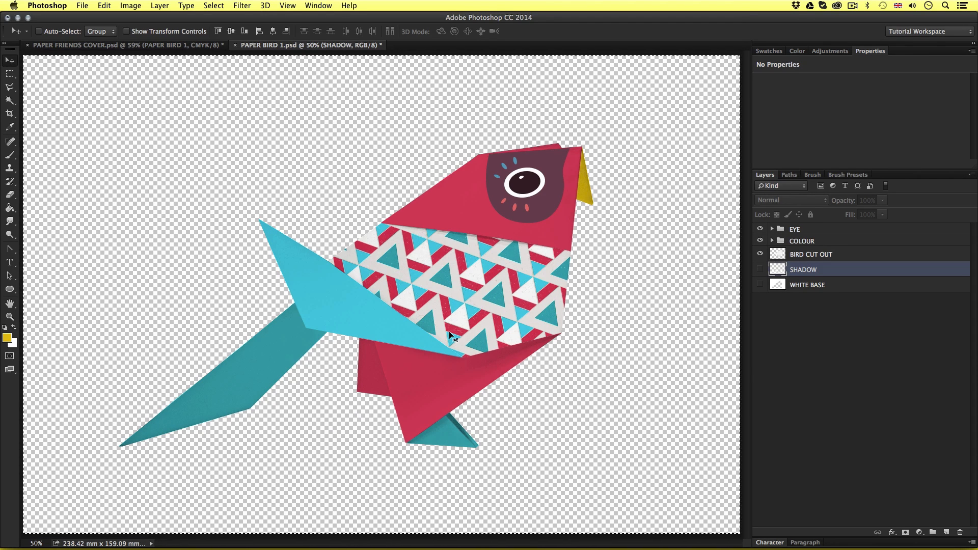
pyautogui.press('z')
pyautogui.moveTo(452, 337); pyautogui.dragTo(447, 322)
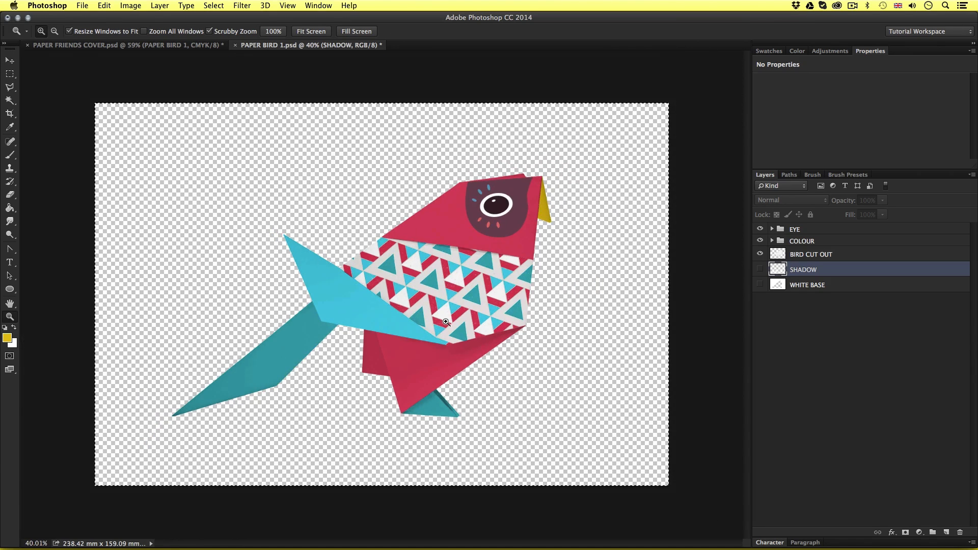
pyautogui.press('super+w')
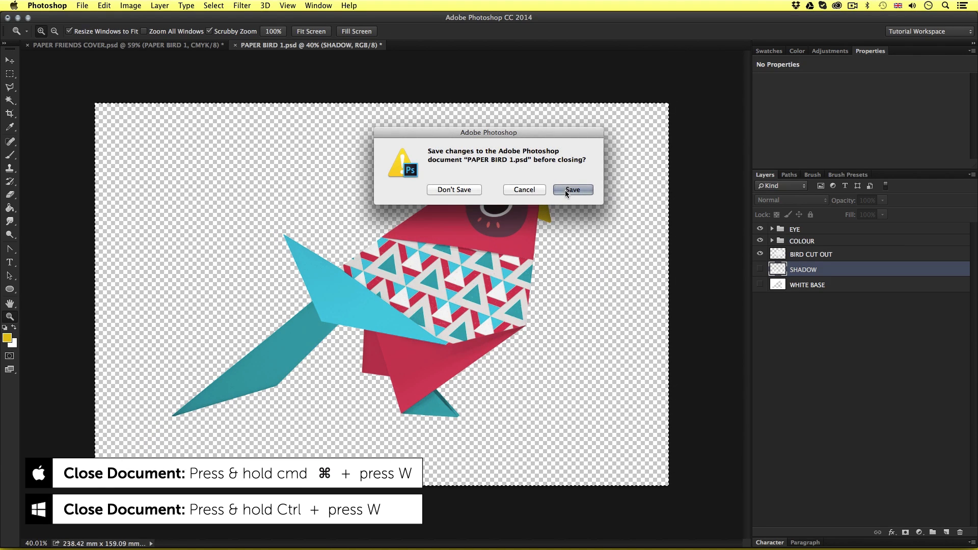
pyautogui.click(566, 190)
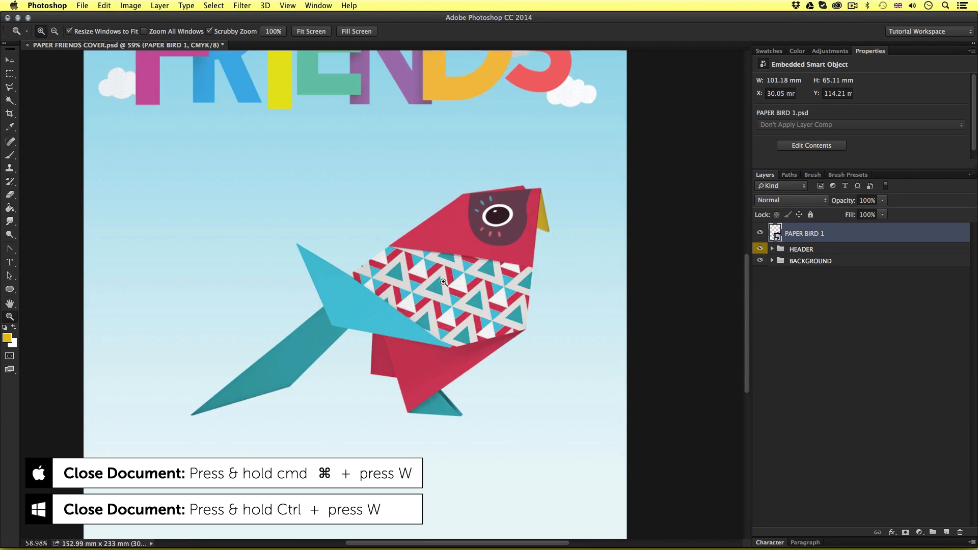
# Move the bird without its shadow to the left on the cover, to about X 21.67 mm and Y 114.63 mm
pyautogui.moveTo(444, 281); pyautogui.dragTo(448, 314)
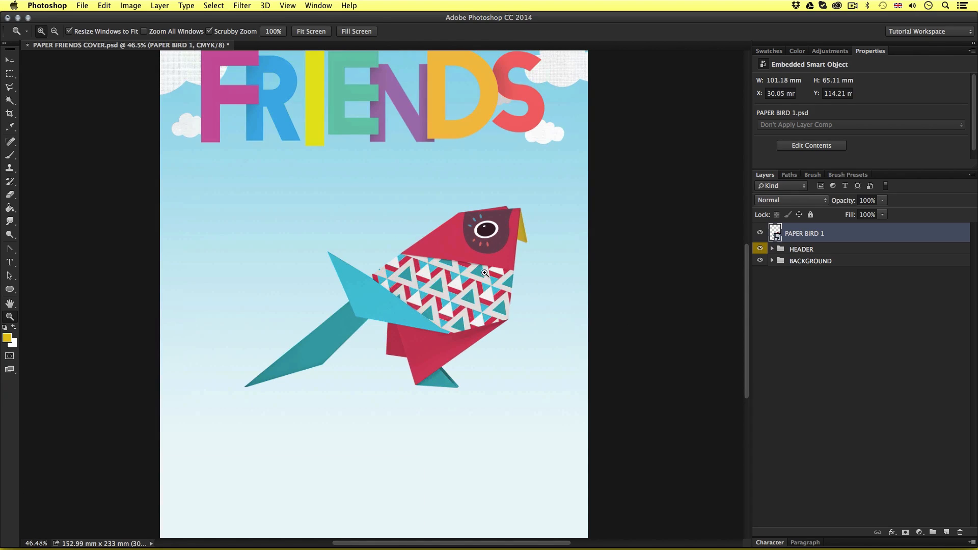
pyautogui.press('v')
pyautogui.moveTo(485, 273); pyautogui.dragTo(461, 274)
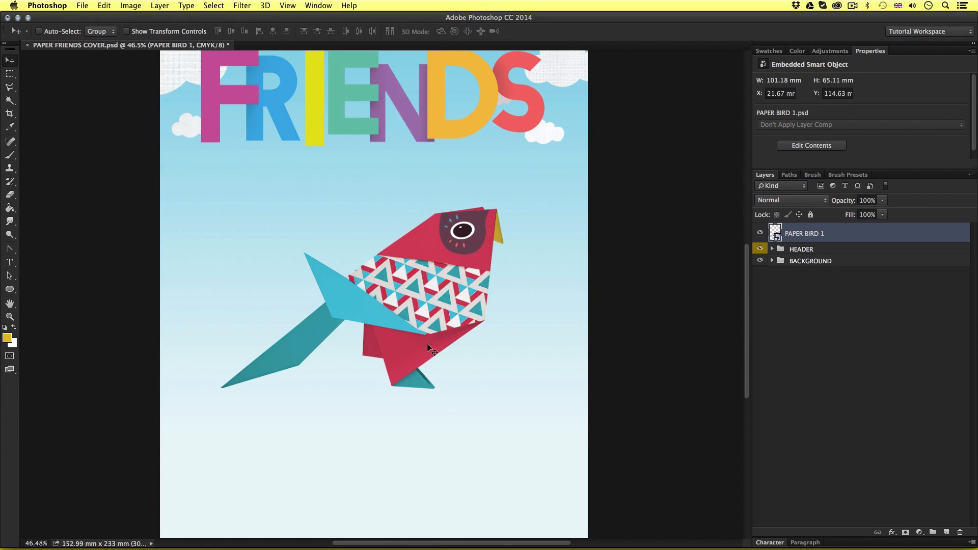
# Paste the copied shadow into the cover document and move it down around the bird's feet
pyautogui.press('z')
pyautogui.press('super+v')
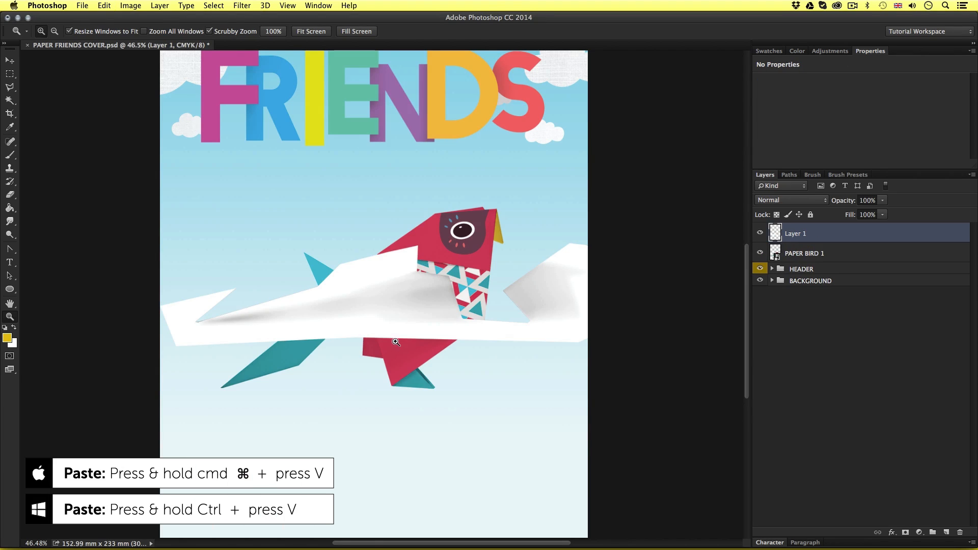
pyautogui.scroll(1, 430, 311)
pyautogui.press('v')
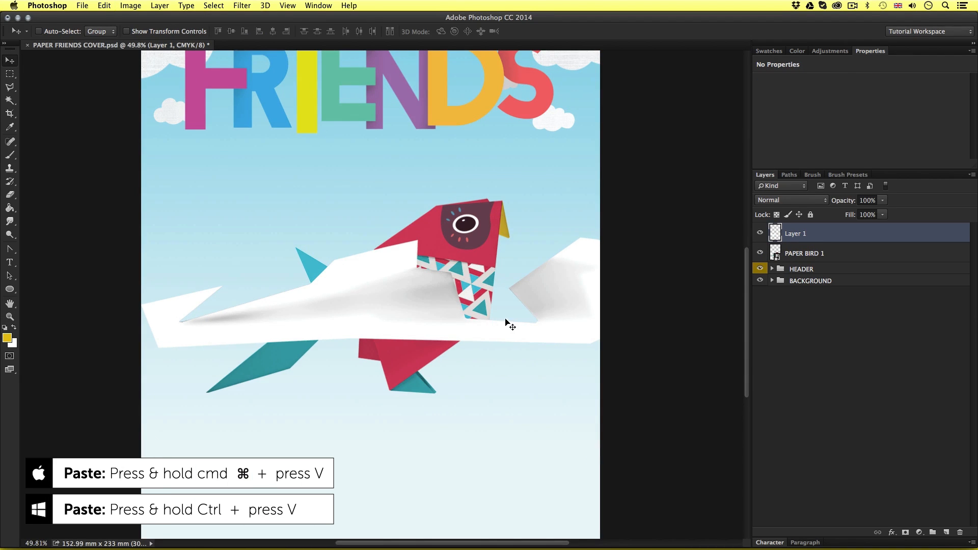
pyautogui.moveTo(497, 302); pyautogui.dragTo(462, 388)
pyautogui.press('z')
pyautogui.scroll(1, 422, 357)
pyautogui.scroll(1, 422, 357)
pyautogui.press('v')
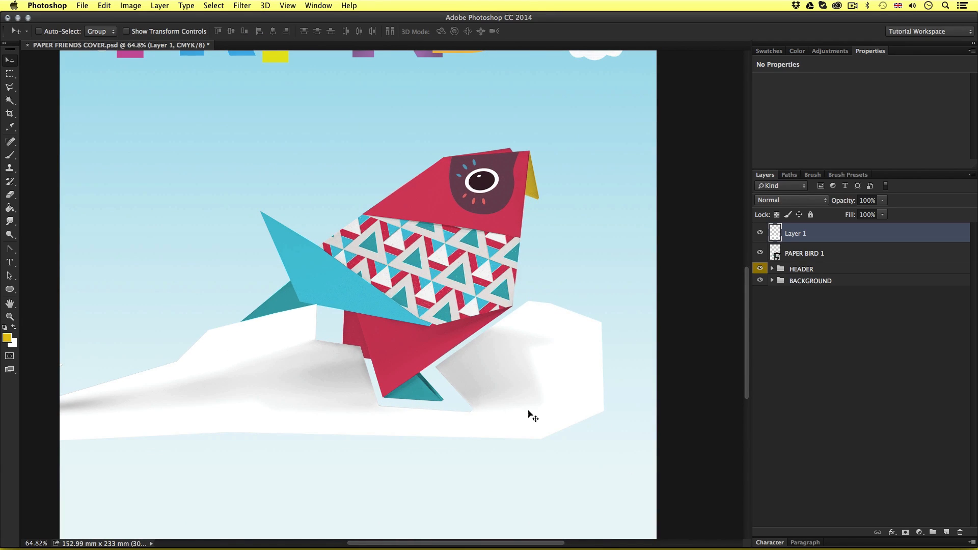
# Set the pasted shadow layer to Multiply, scale it to about 62%, and align it with the bird's feet and tail
pyautogui.click(774, 202)
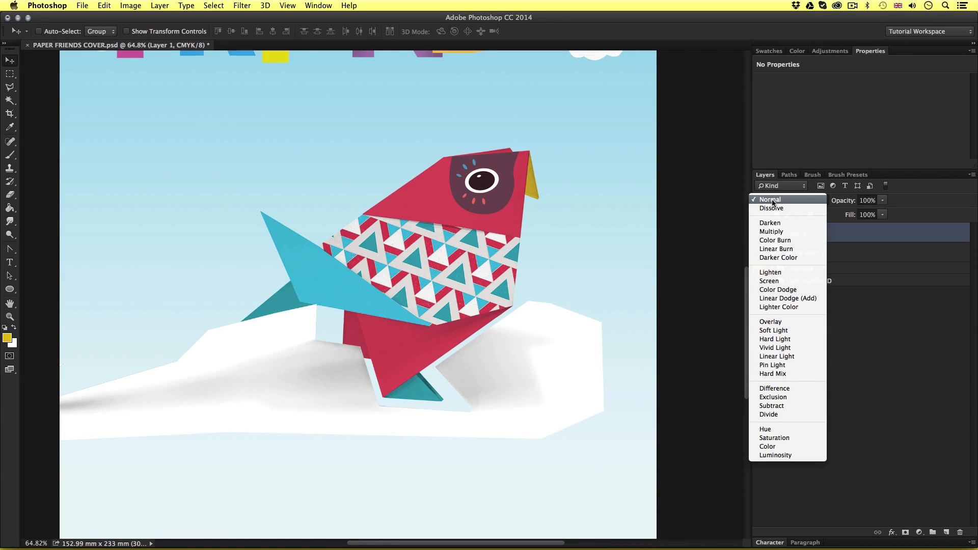
pyautogui.click(774, 235)
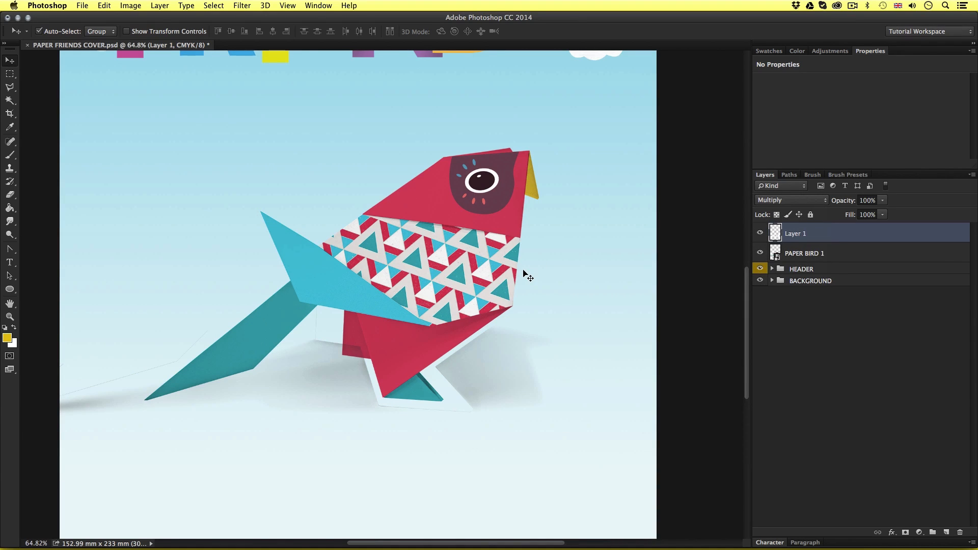
pyautogui.press('super+t')
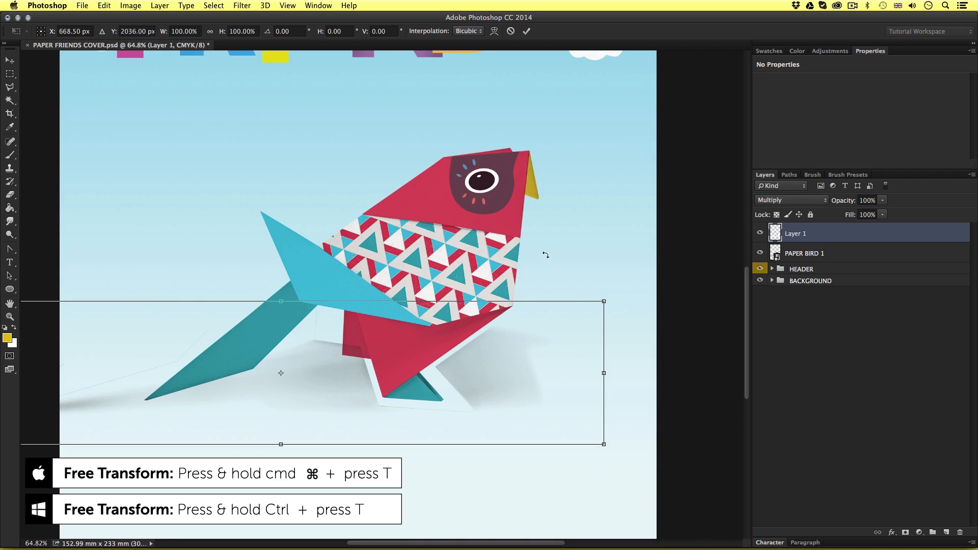
pyautogui.moveTo(602, 303); pyautogui.dragTo(480, 328)
pyautogui.moveTo(433, 360); pyautogui.dragTo(474, 362)
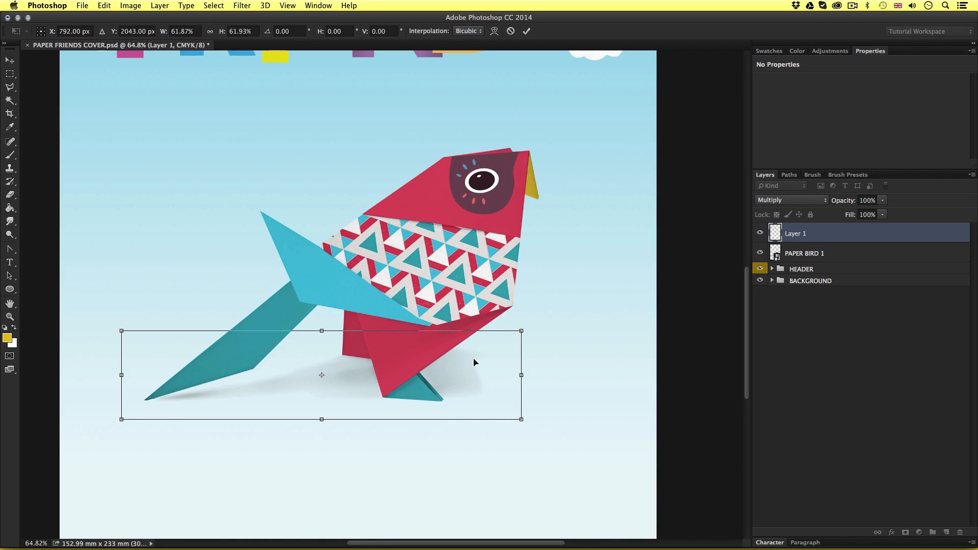
pyautogui.press('Return')
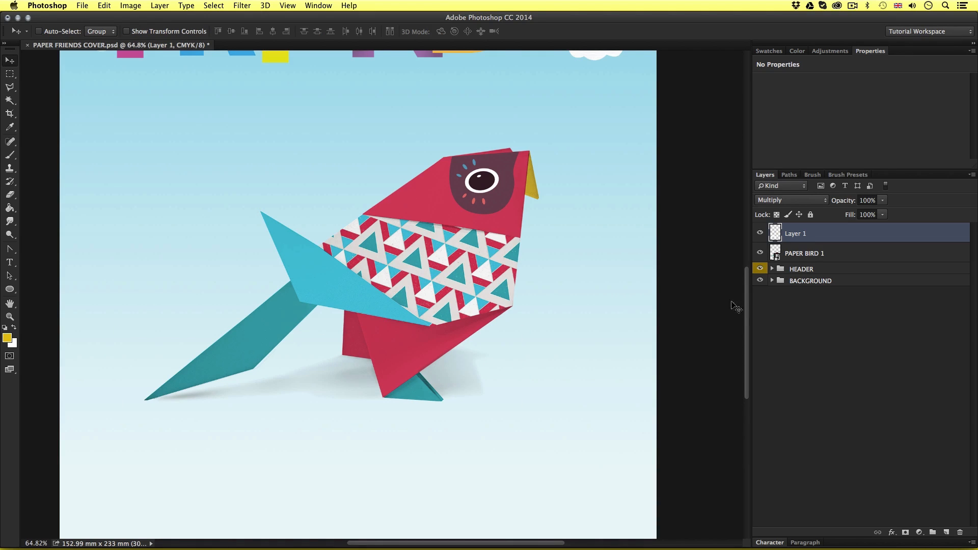
# Place the pasted shadow layer below PAPER BIRD 1 in the stacking order and rename it SHADOW
pyautogui.moveTo(799, 234); pyautogui.dragTo(802, 256)
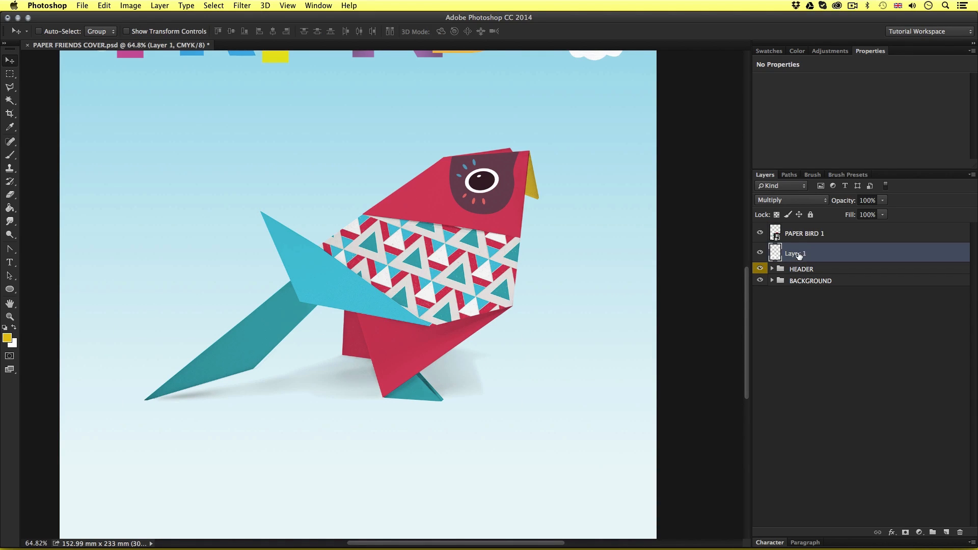
pyautogui.doubleClick(799, 254)
pyautogui.write('SHADOW')
pyautogui.press('Return')
# Group the PAPER BIRD 1 and SHADOW layers and name the group PAPER BIRD 1
pyautogui.click(869, 237)
pyautogui.keyDown('shift'); pyautogui.click(849, 255); pyautogui.keyUp('shift')
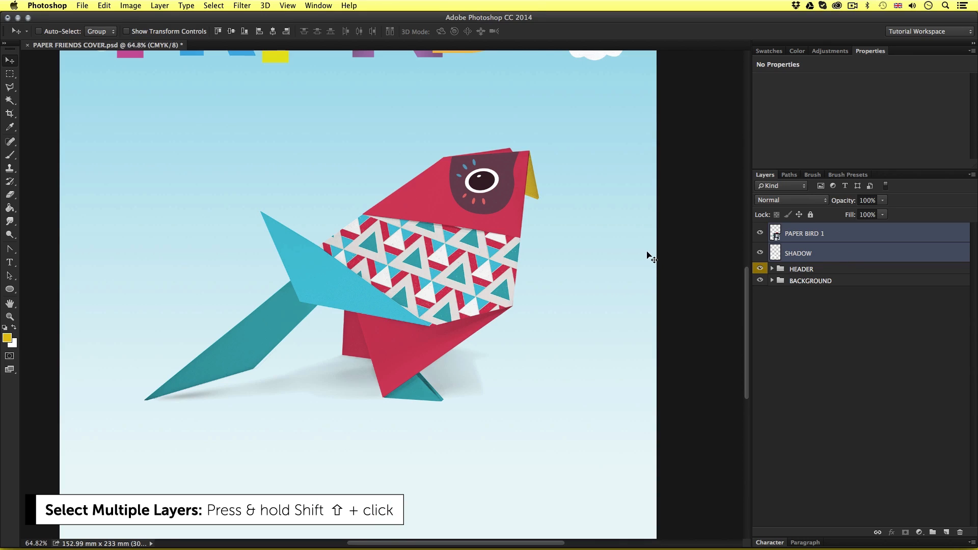
pyautogui.press('super+g')
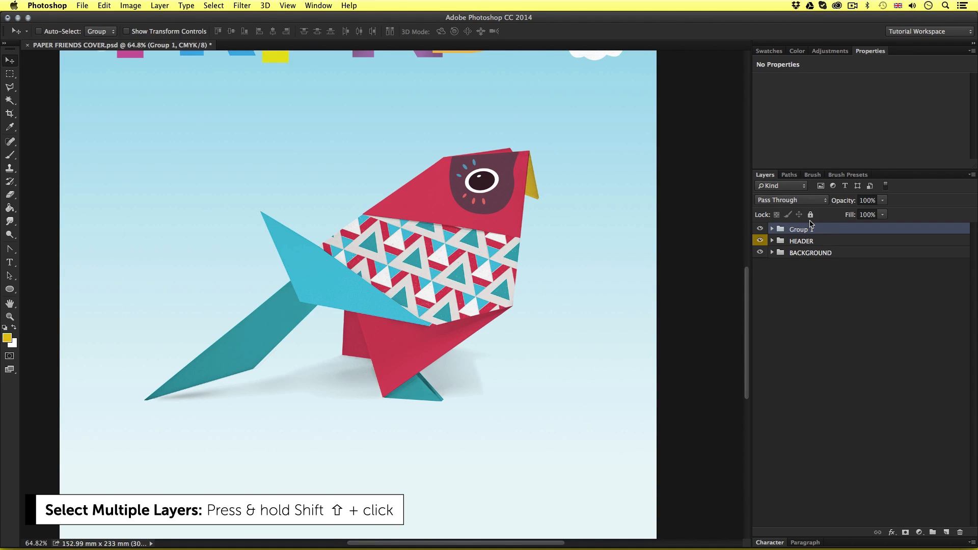
pyautogui.doubleClick(795, 231)
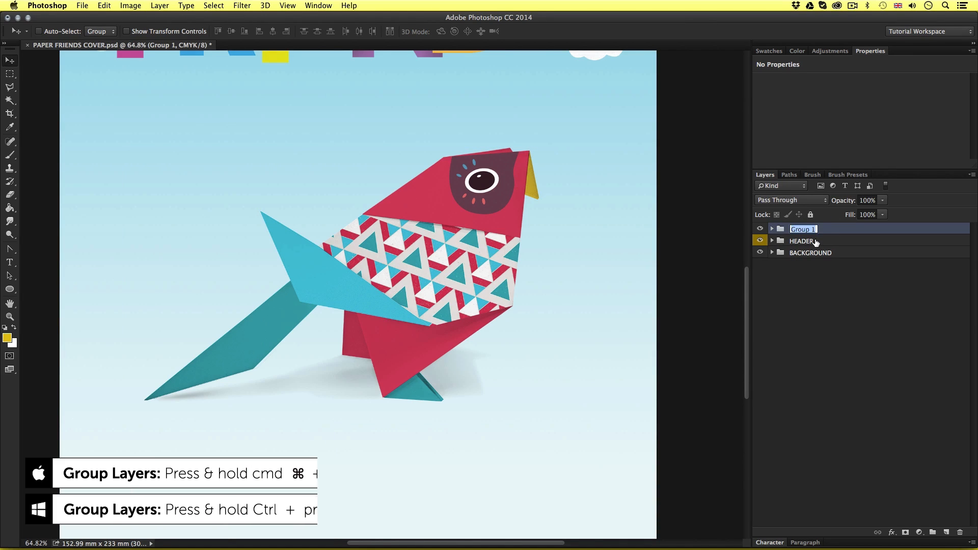
pyautogui.write('PAPER BIRD 1')
pyautogui.press('Return')
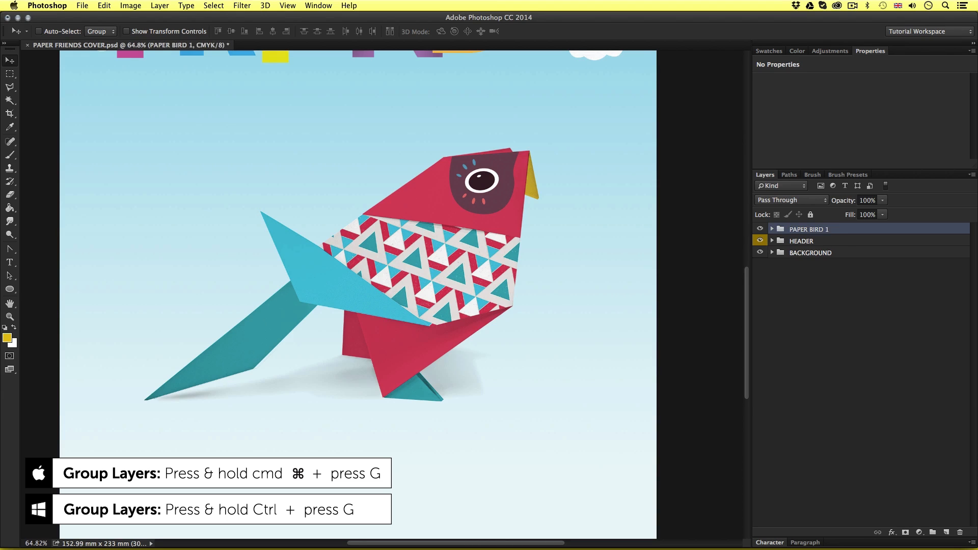
# Move the PAPER BIRD 1 group down and slightly to the right on the cover
pyautogui.moveTo(448, 260); pyautogui.dragTo(432, 310)
pyautogui.press('z')
pyautogui.press('v')
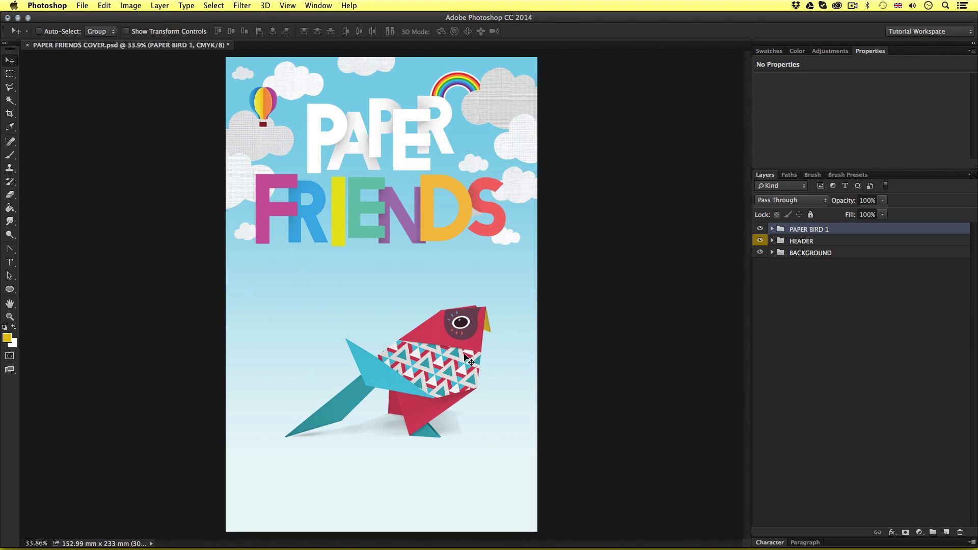
# Check the SHADOW layer inside the PAPER BIRD 1 group by hiding it and showing it again
pyautogui.click(773, 229)
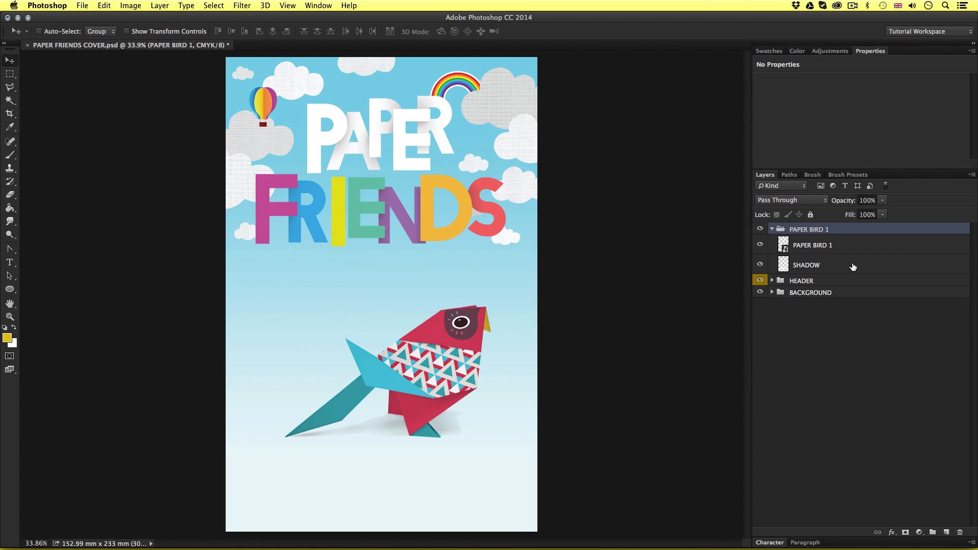
pyautogui.click(854, 267)
pyautogui.click(761, 264)
pyautogui.click(761, 264)
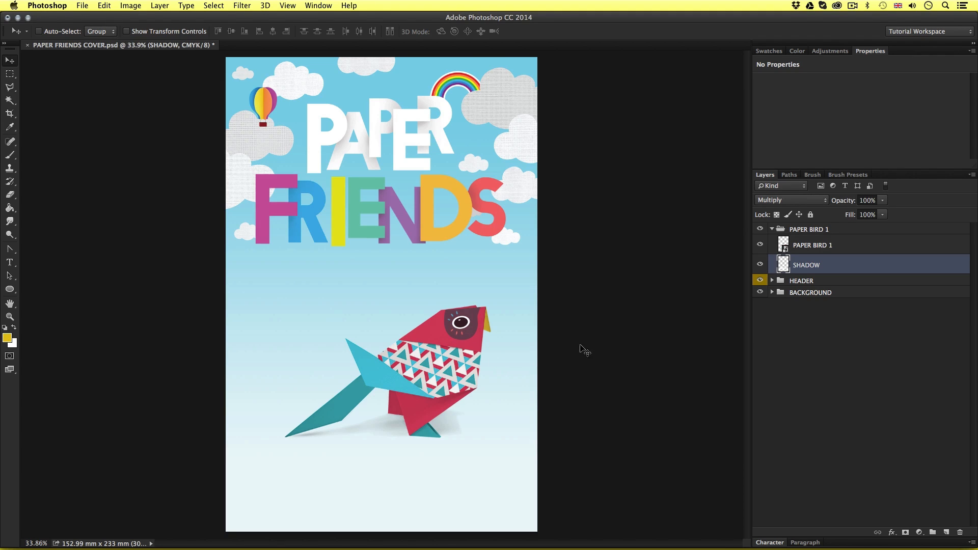
# Collapse the PAPER BIRD 1 group and nudge the whole group slightly further down and to the right
pyautogui.click(773, 229)
pyautogui.click(806, 230)
pyautogui.moveTo(434, 358); pyautogui.dragTo(443, 366)
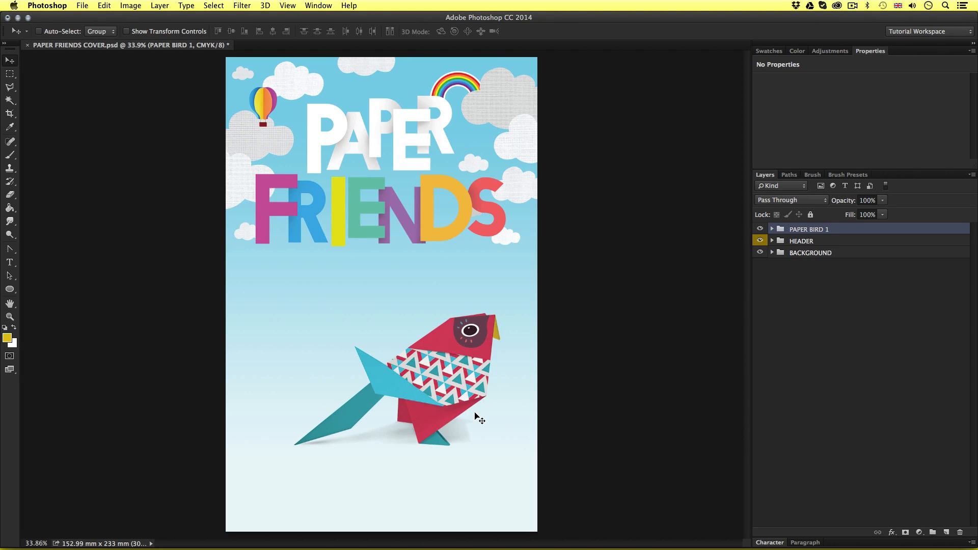
# Switch to Finder and browse from the project folder through 03 – CREATE A PROJECT and 00 – ASSETS FOLDER to the 03 – PAPER BIRDS folder
pyautogui.press('super+Tab')
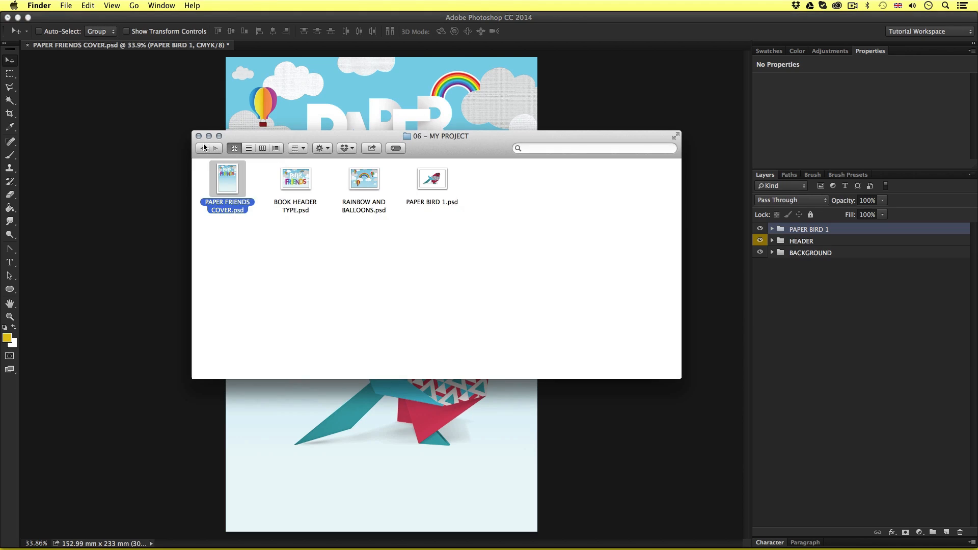
pyautogui.click(204, 148)
pyautogui.click(505, 188)
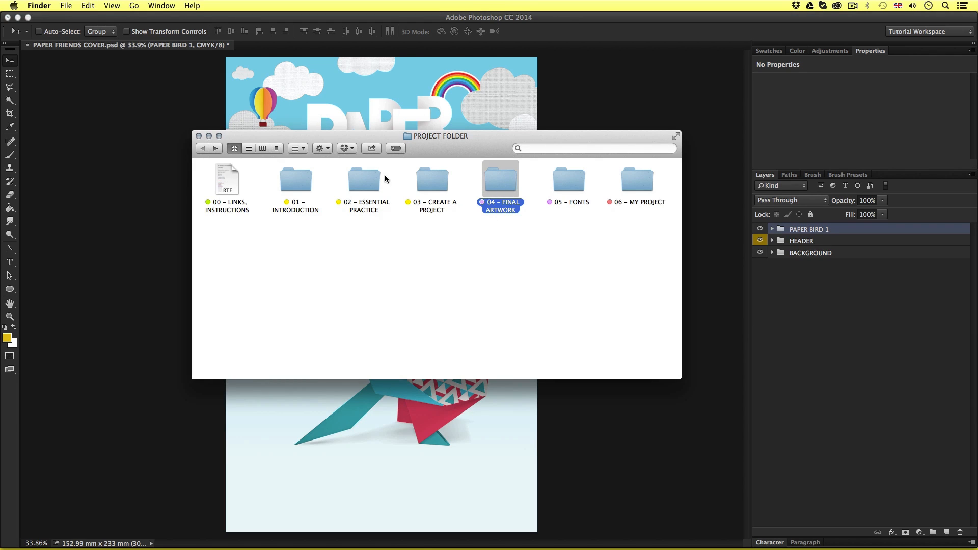
pyautogui.doubleClick(424, 180)
pyautogui.doubleClick(242, 180)
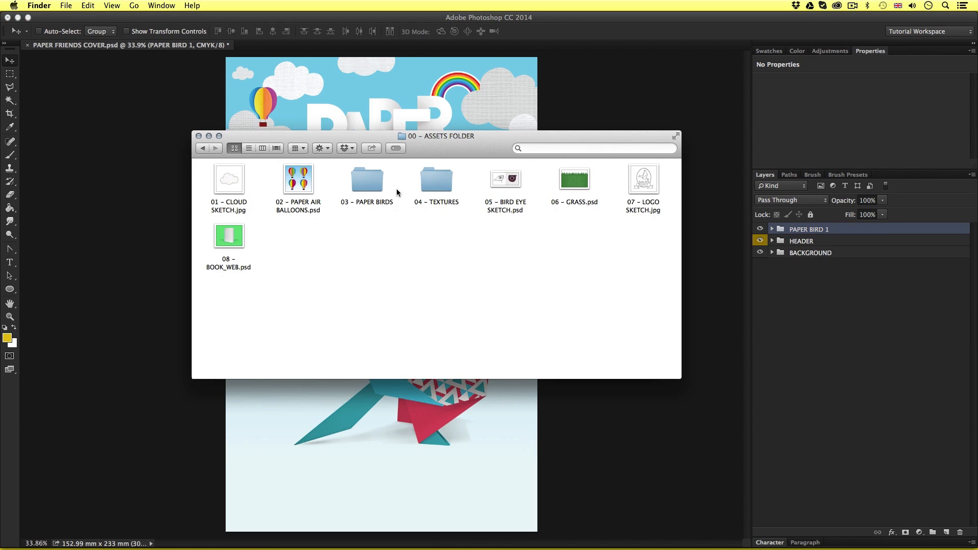
pyautogui.doubleClick(374, 183)
# Preview PAPER BIRD 2.jpg at large size, close the preview and switch back to the cover in Photoshop
pyautogui.click(300, 179)
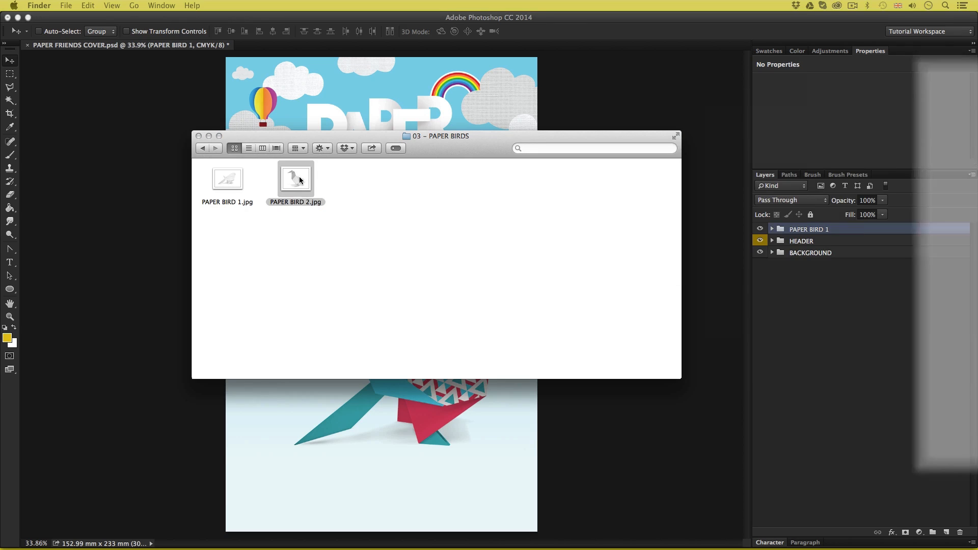
pyautogui.press('space')
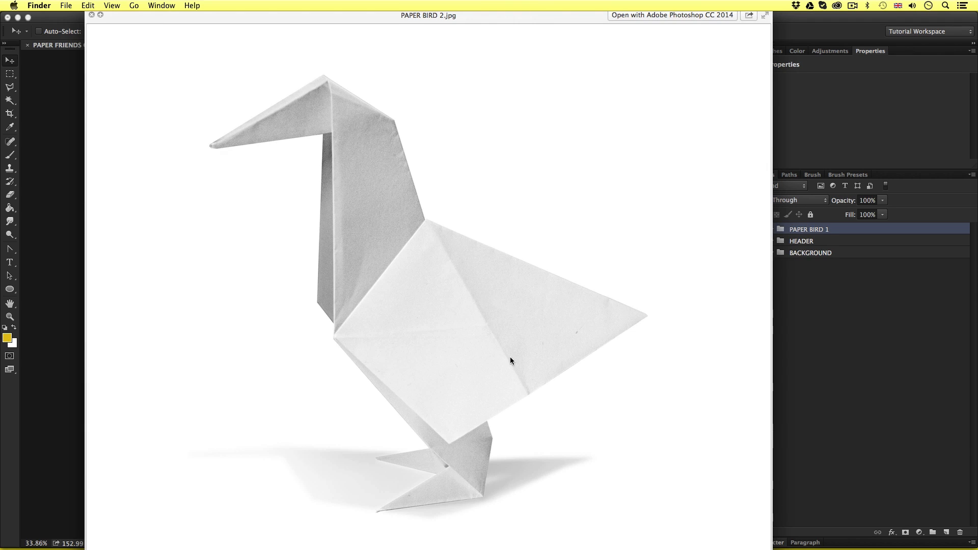
pyautogui.press('space')
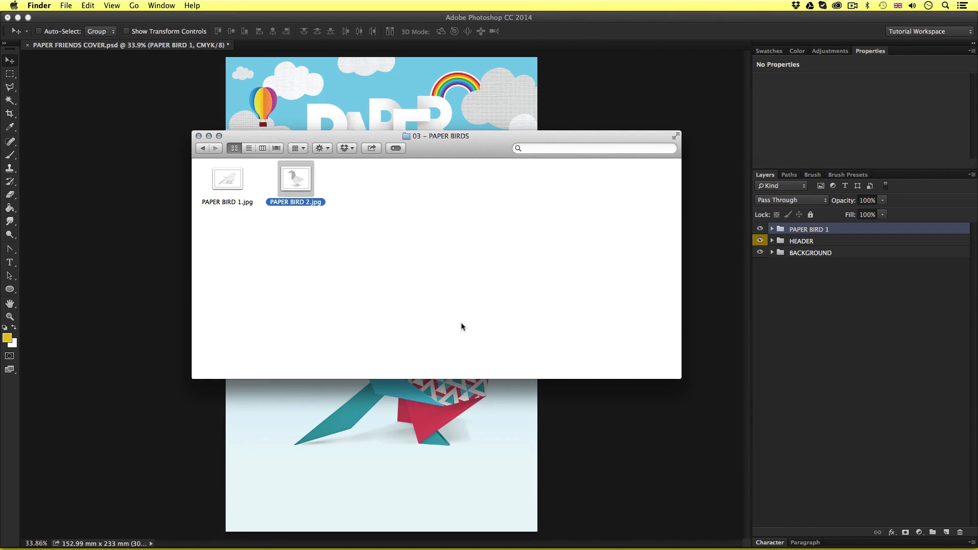
pyautogui.click(461, 325)
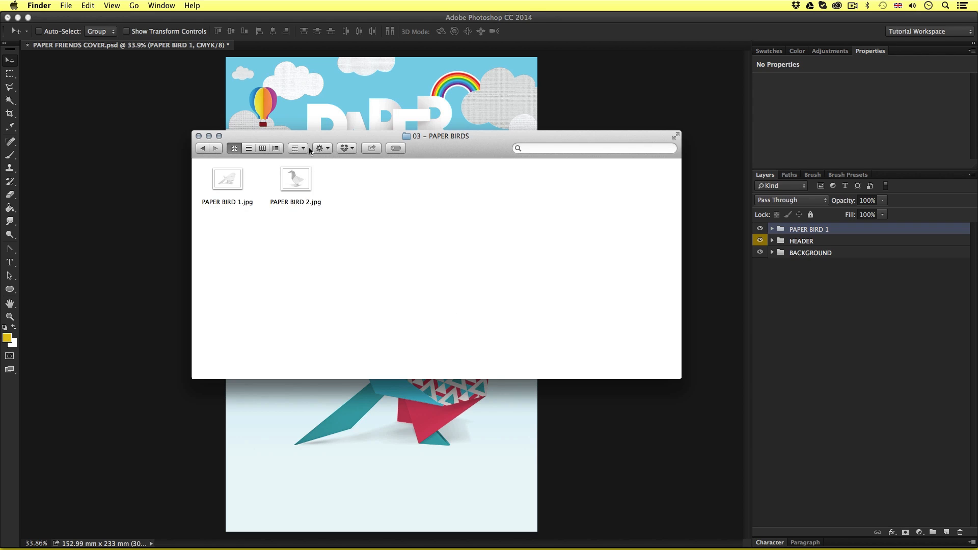
pyautogui.moveTo(304, 133); pyautogui.dragTo(309, 166)
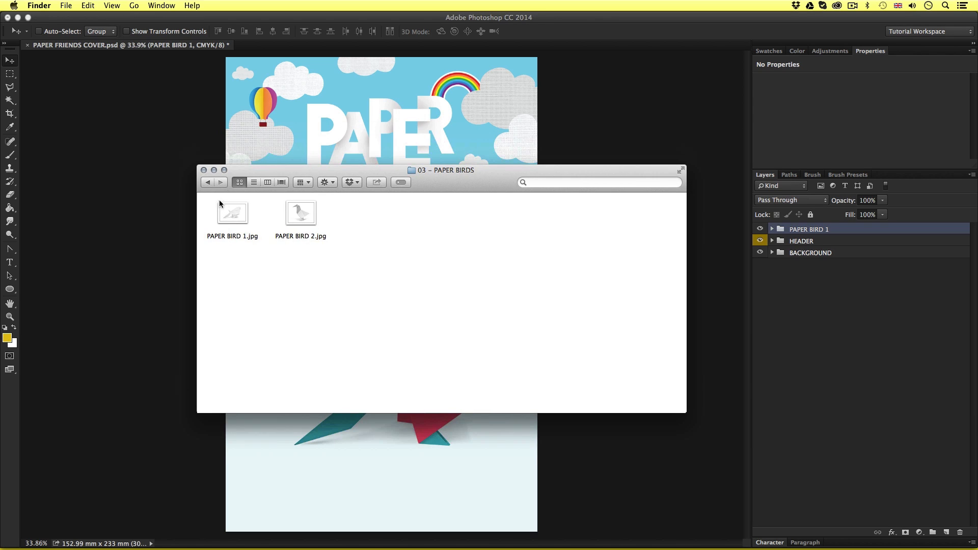
pyautogui.click(154, 134)
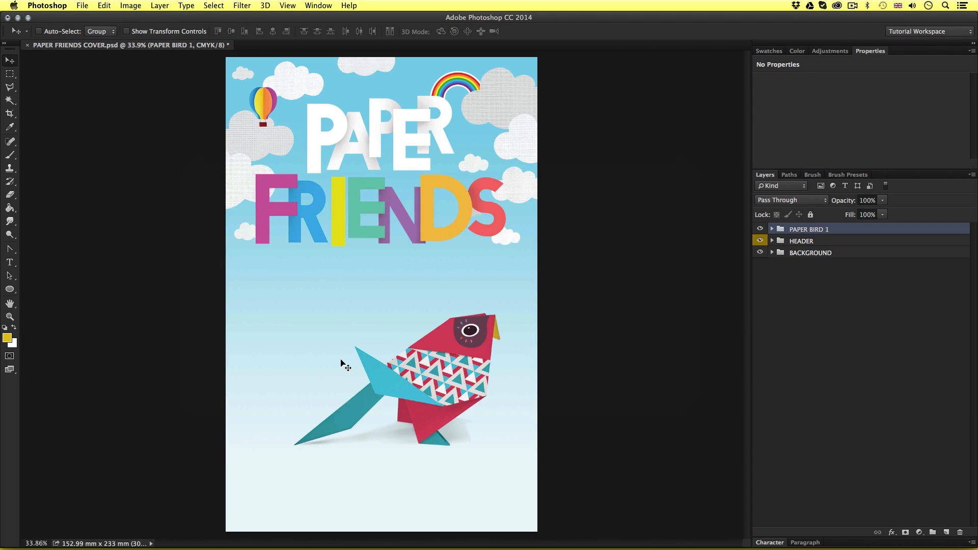
# Start placing an embedded file into the Paper Friends cover
pyautogui.click(82, 5)
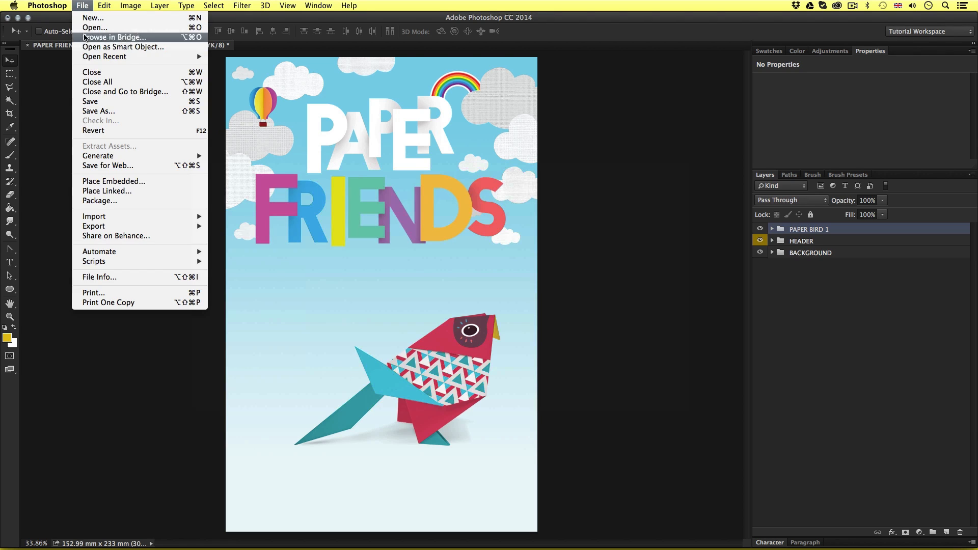
pyautogui.click(106, 181)
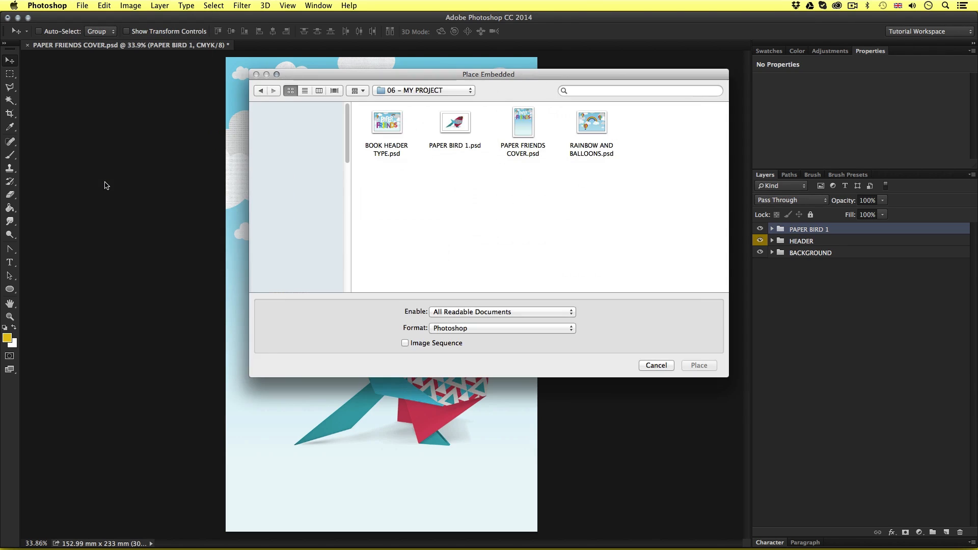
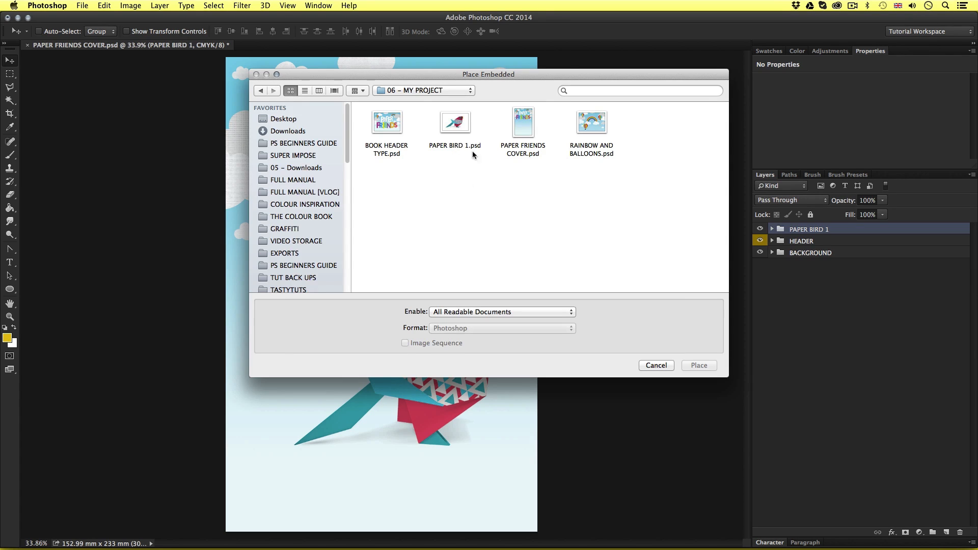
# Place 05 – PAPER_BIRD_2.psd from the 04 – FINAL ARTWORK folder into the cover at its default size
pyautogui.click(416, 90)
pyautogui.click(417, 98)
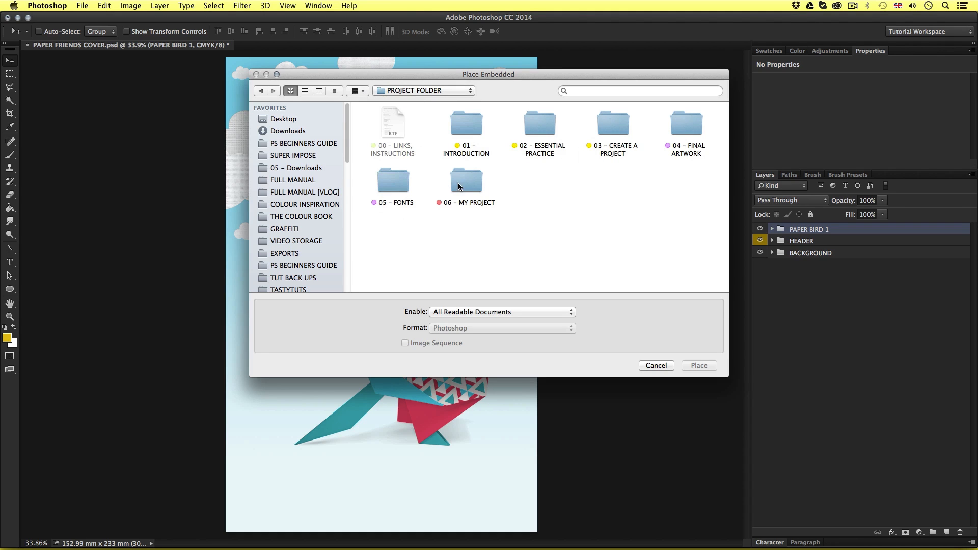
pyautogui.doubleClick(696, 123)
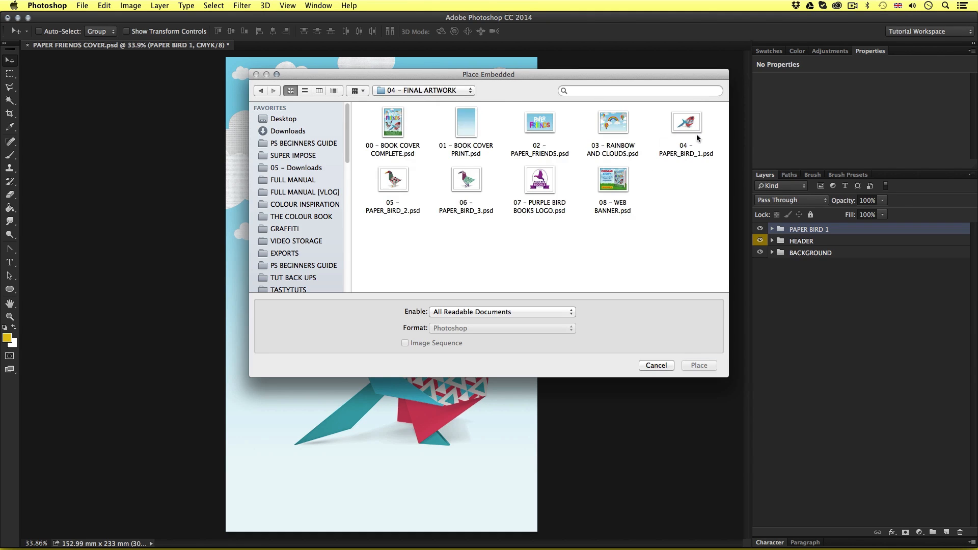
pyautogui.doubleClick(392, 179)
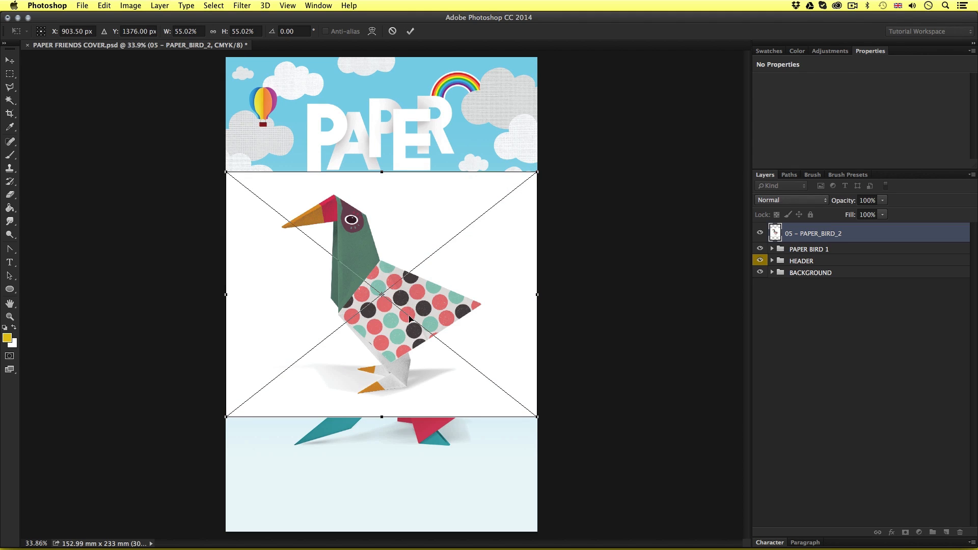
pyautogui.press('Return')
# Move the placed PAPER_BIRD_2 artwork straight down so it sits beneath the FRIENDS lettering
pyautogui.press('z')
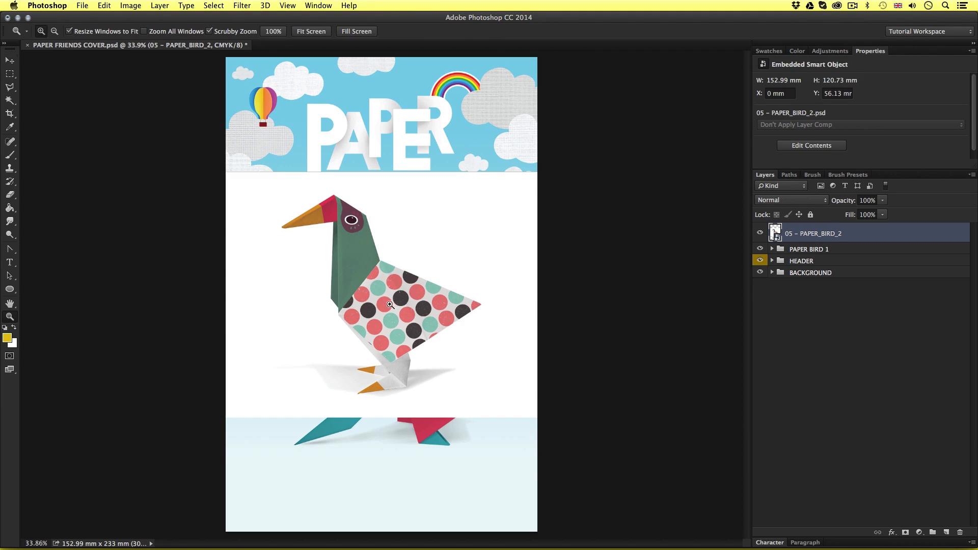
pyautogui.moveTo(387, 307); pyautogui.dragTo(424, 342)
pyautogui.press('v')
pyautogui.press('z')
pyautogui.press('v')
pyautogui.scroll(-3, 424, 343)
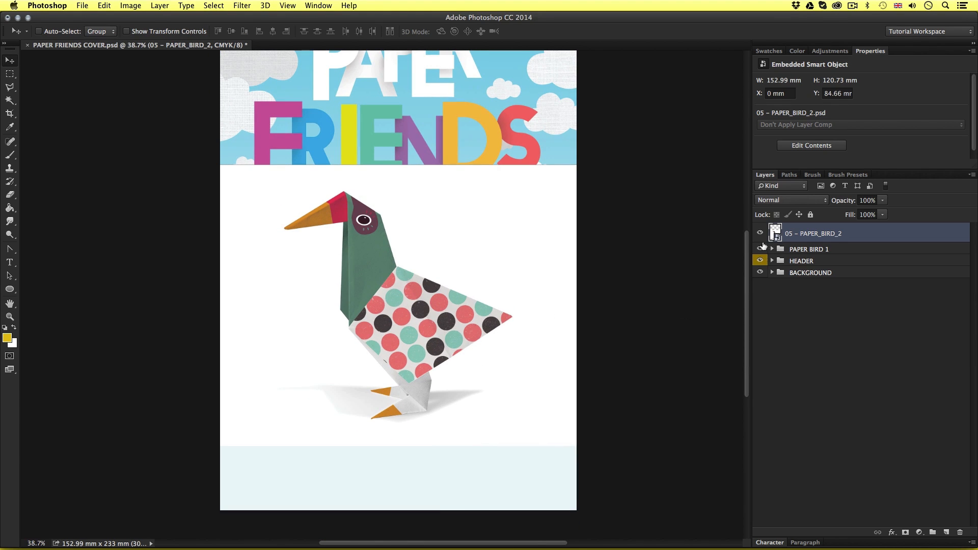
# Open the PAPER_BIRD_2 smart object, hide its WHITE BASE layer and copy the entire SHADOW layer
pyautogui.doubleClick(776, 234)
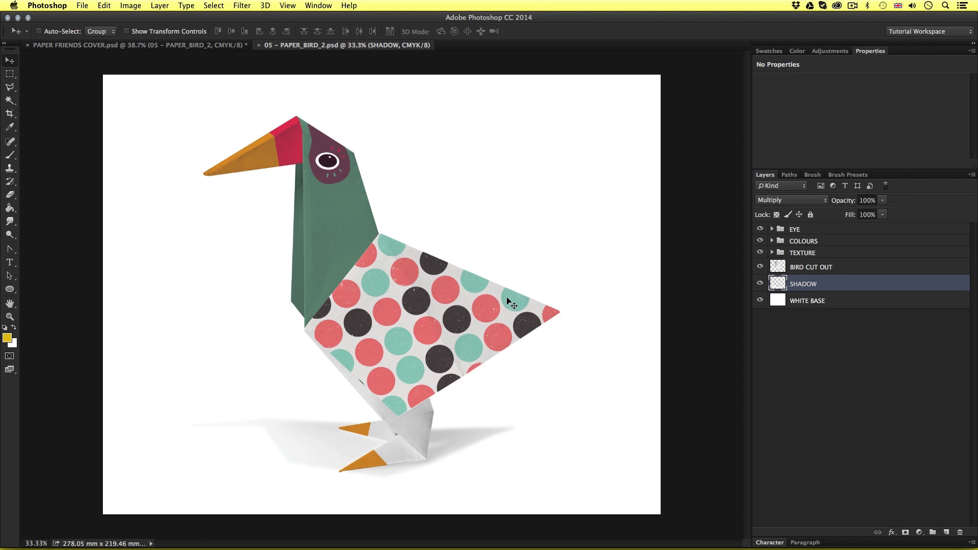
pyautogui.click(761, 300)
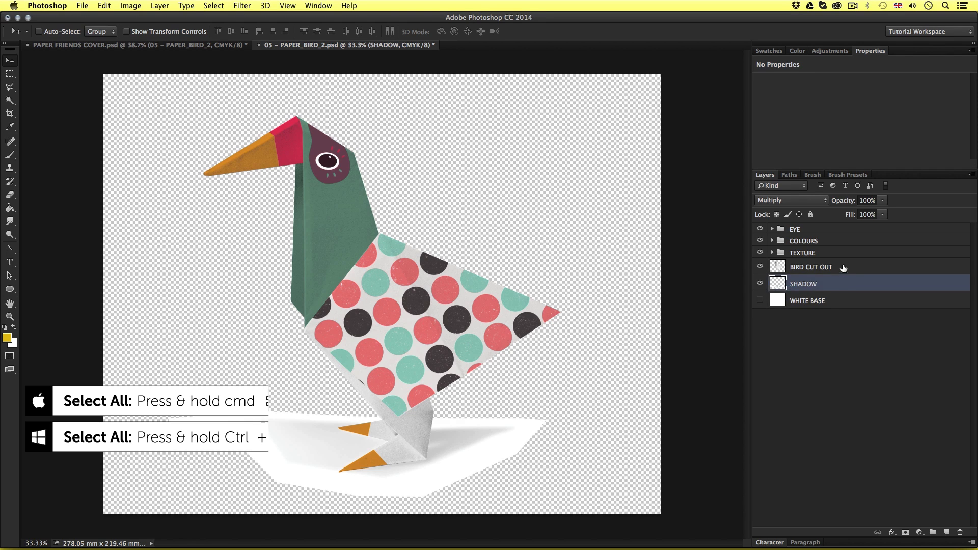
pyautogui.press('super+a')
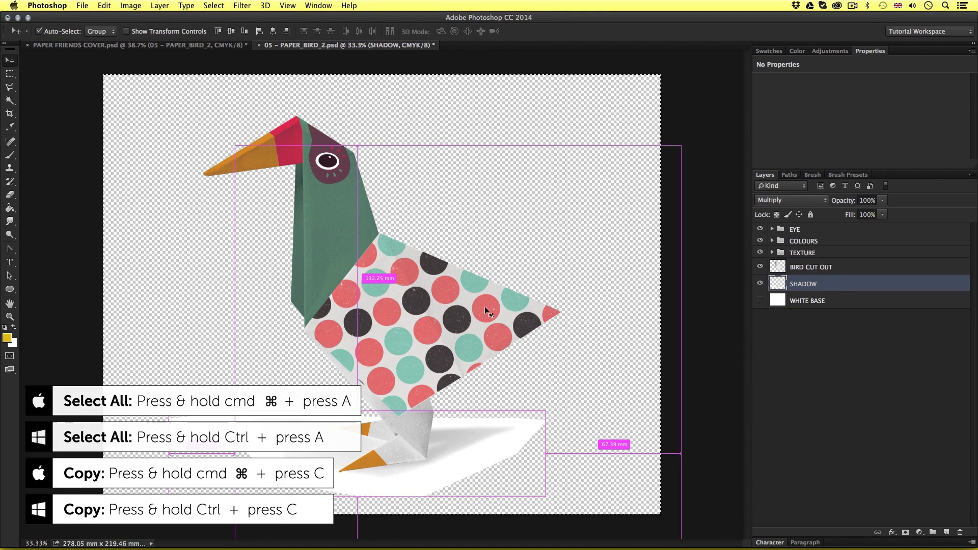
pyautogui.press('super+c')
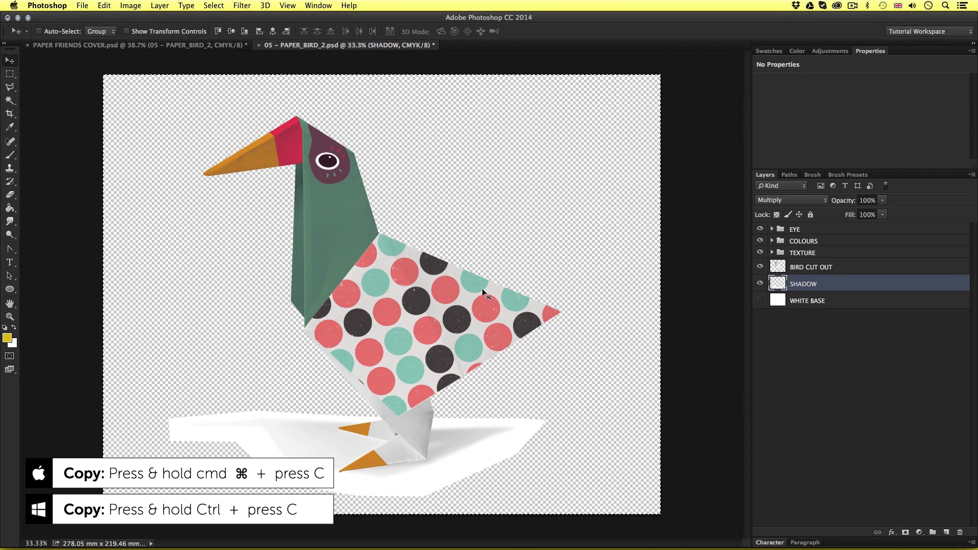
# Hide the SHADOW layer in the bird's smart object, then close the document and save its changes
pyautogui.click(761, 284)
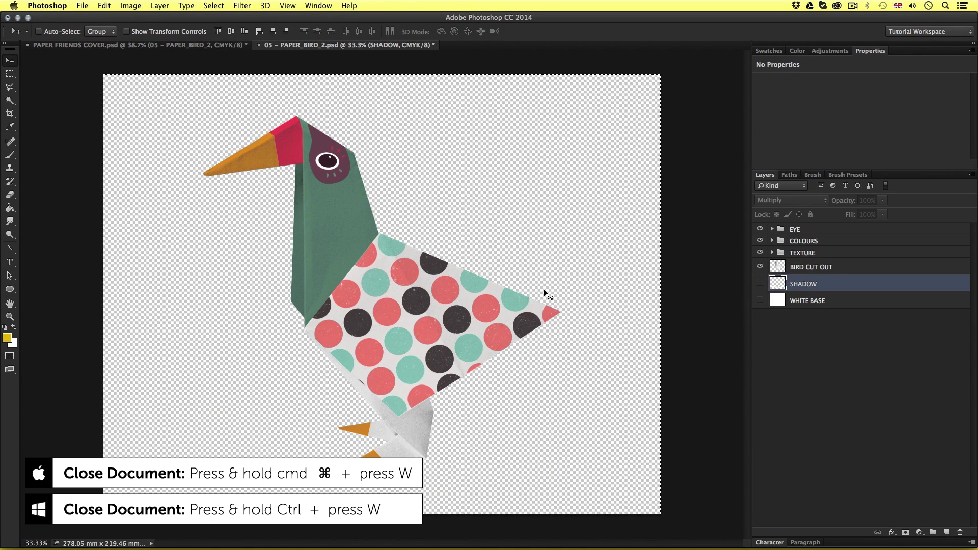
pyautogui.press('super+w')
pyautogui.click(569, 192)
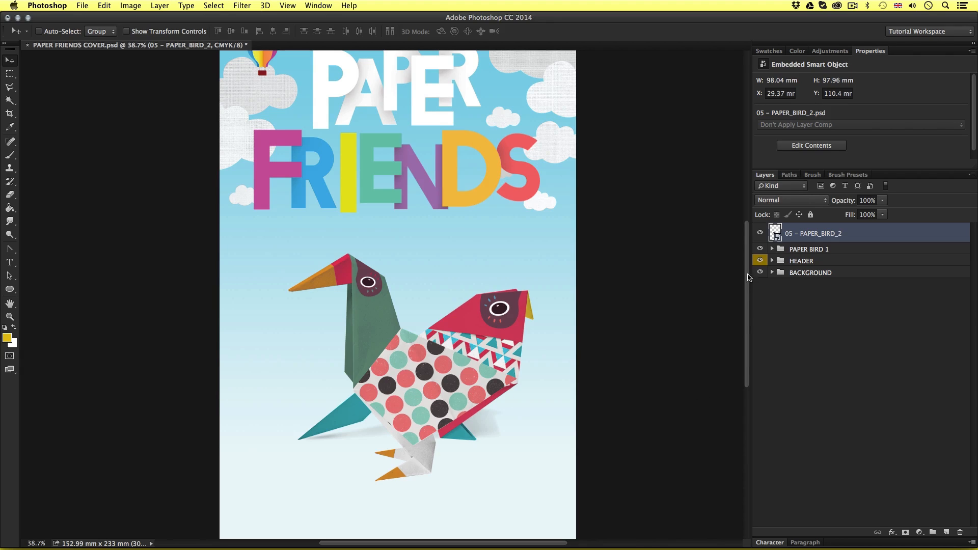
# Hide the PAPER BIRD 1 group and paste the copied shadow into the cover, positioned around the second bird's feet
pyautogui.click(760, 249)
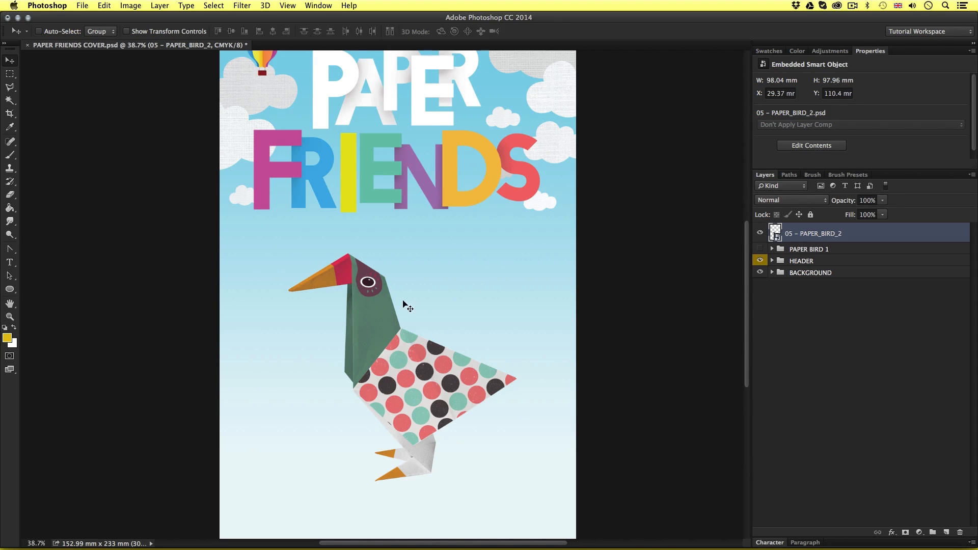
pyautogui.moveTo(440, 419); pyautogui.dragTo(433, 384)
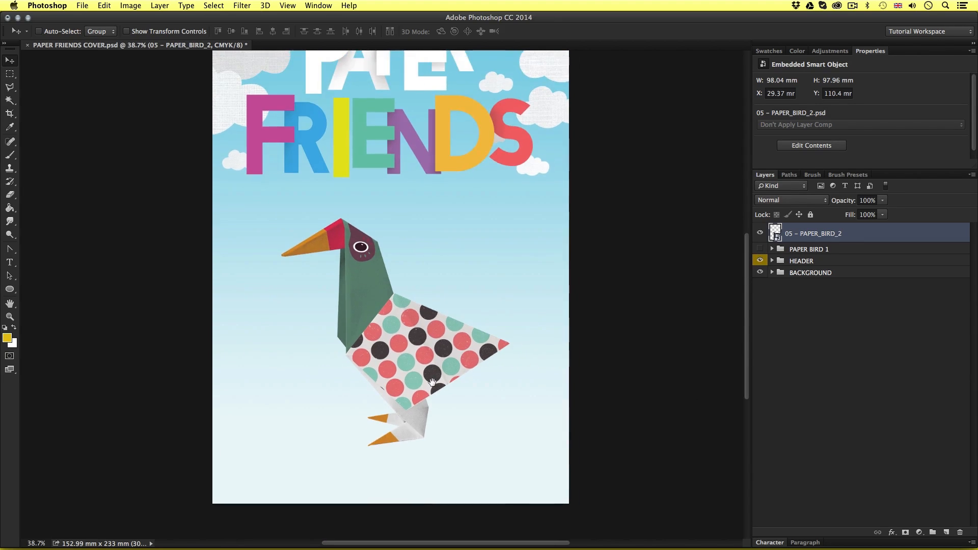
pyautogui.press('super+v')
pyautogui.moveTo(489, 332); pyautogui.dragTo(477, 420)
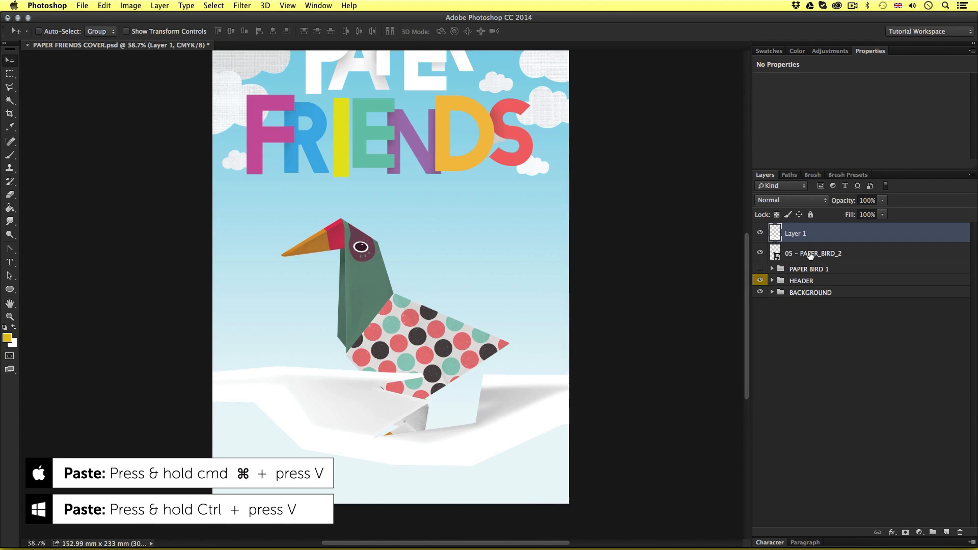
# Rename the pasted layer SHADOW and set its blend mode to Multiply
pyautogui.doubleClick(793, 234)
pyautogui.write('SHADOW')
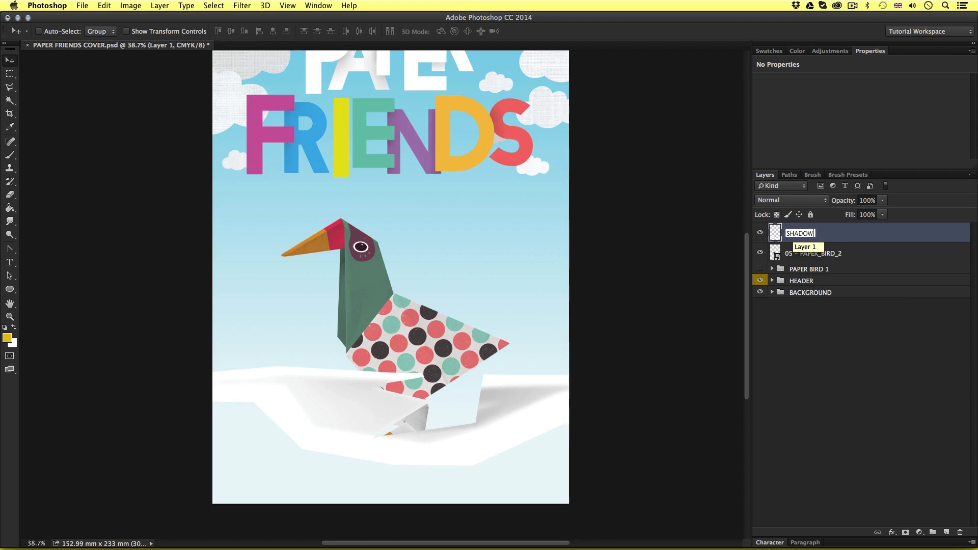
pyautogui.press('Return')
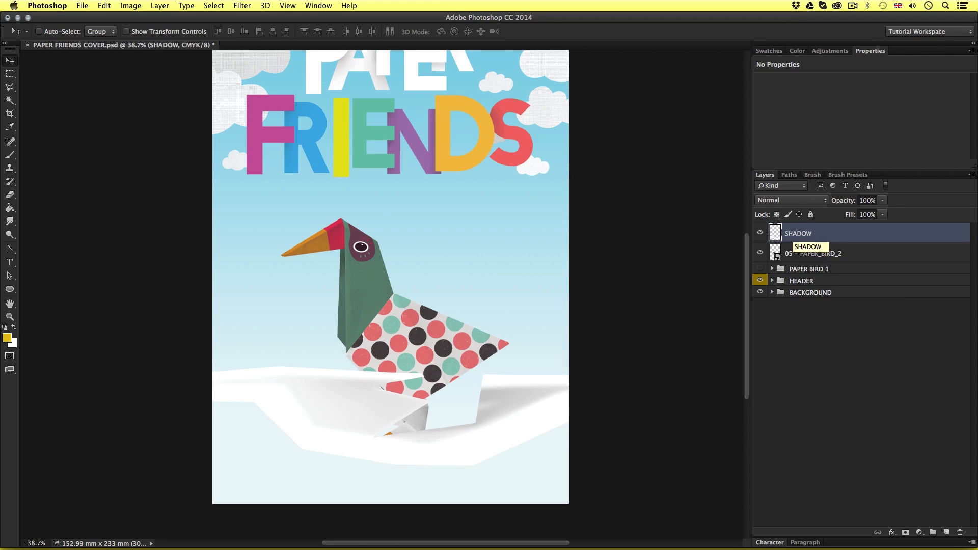
pyautogui.click(792, 201)
pyautogui.press('Return')
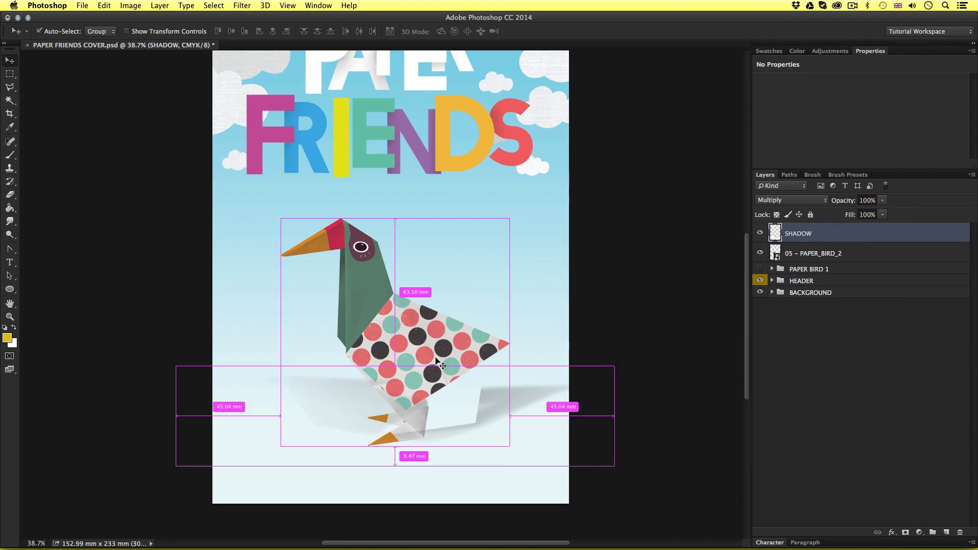
# Scale the SHADOW layer down proportionally and align it with the second bird's feet
pyautogui.press('super+t')
pyautogui.moveTo(615, 366); pyautogui.dragTo(548, 383)
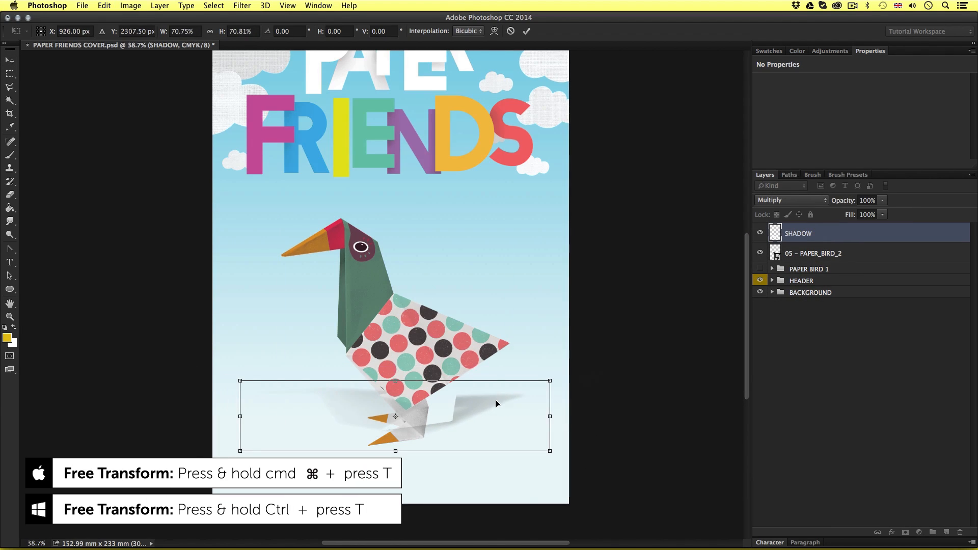
pyautogui.moveTo(498, 402); pyautogui.dragTo(481, 422)
pyautogui.moveTo(527, 400); pyautogui.dragTo(499, 409)
pyautogui.press('Return')
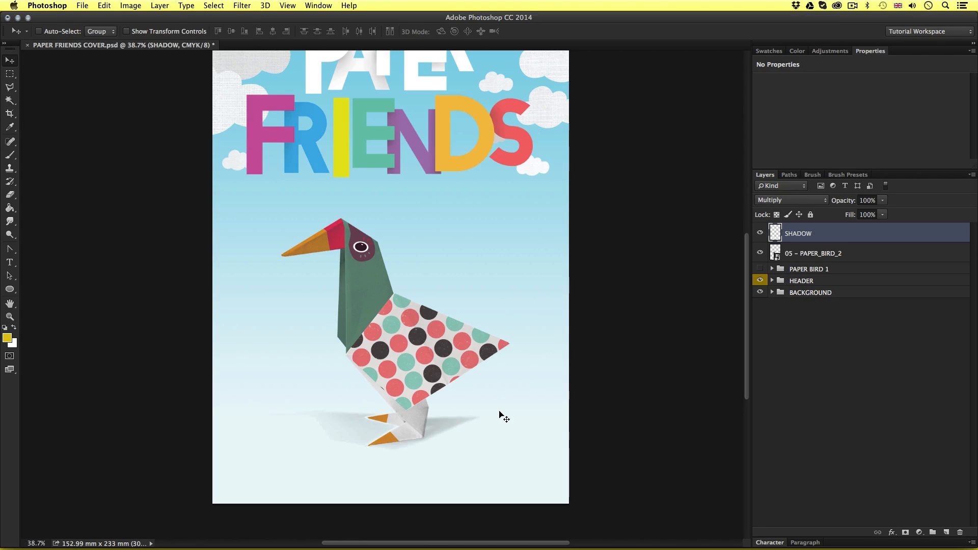
# Move SHADOW below the 05 – PAPER_BIRD_2 layer, then group both layers as PAPER BIRD 2
pyautogui.moveTo(840, 237); pyautogui.dragTo(838, 263)
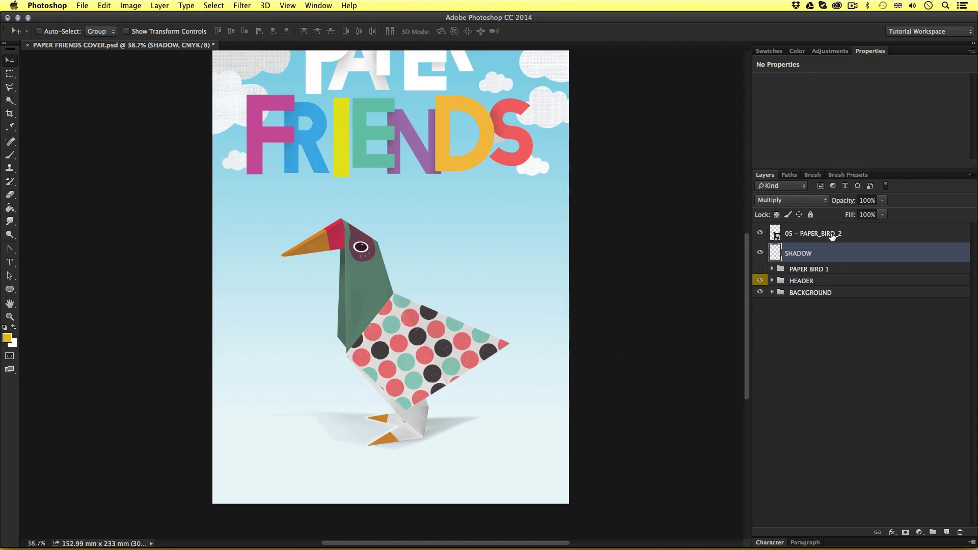
pyautogui.keyDown('shift'); pyautogui.click(832, 235); pyautogui.keyUp('shift')
pyautogui.press('super+g')
pyautogui.doubleClick(803, 230)
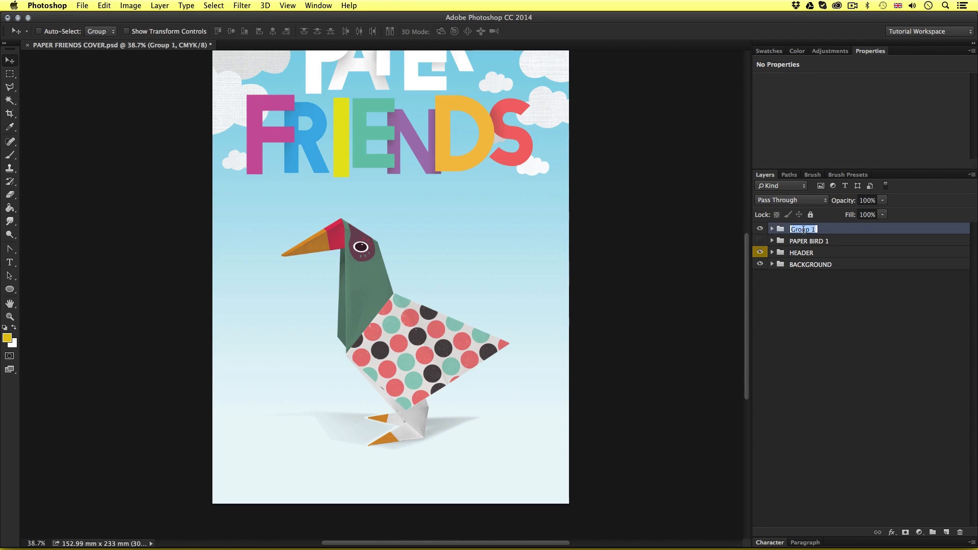
pyautogui.write('PAPER BIRD 2')
pyautogui.press('Return')
# Scale the PAPER BIRD 2 group down, move it to the cover's left side and show the PAPER BIRD 1 group again
pyautogui.press('super+t')
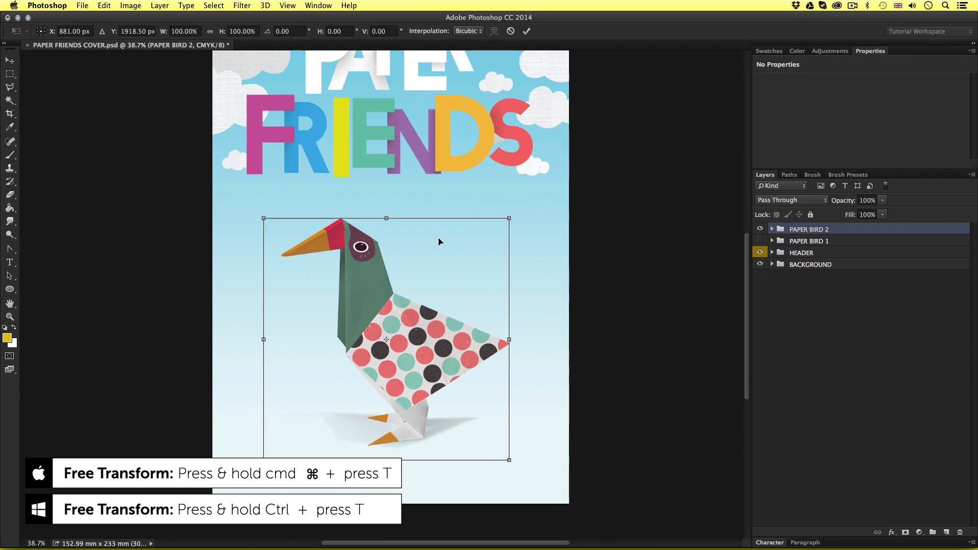
pyautogui.moveTo(509, 218); pyautogui.dragTo(467, 258)
pyautogui.moveTo(416, 320); pyautogui.dragTo(325, 304)
pyautogui.press('Return')
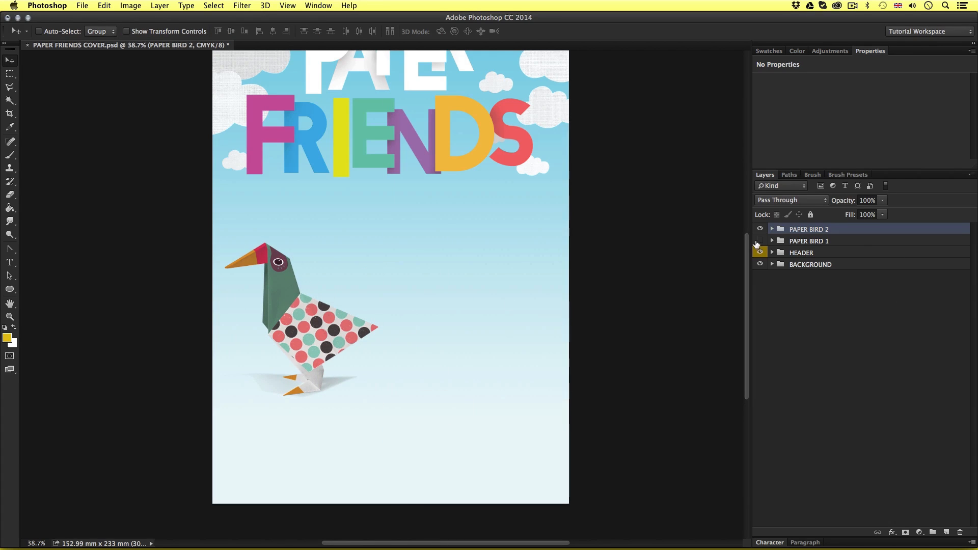
pyautogui.click(760, 242)
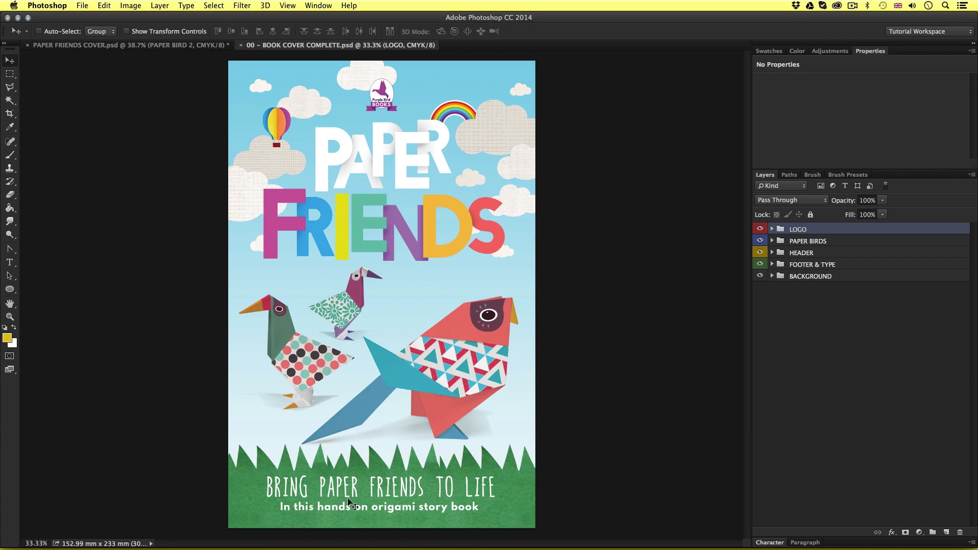
# Return to the Paper Friends cover, switch to Finder and open 00 – ASSETS FOLDER inside 03 – CREATE A PROJECT
pyautogui.click(183, 45)
pyautogui.press('super+Tab')
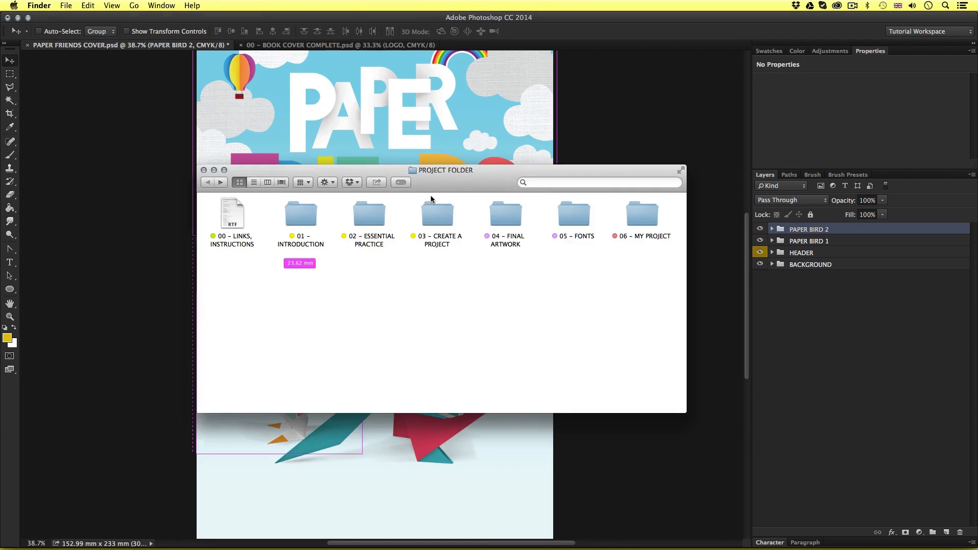
pyautogui.doubleClick(436, 213)
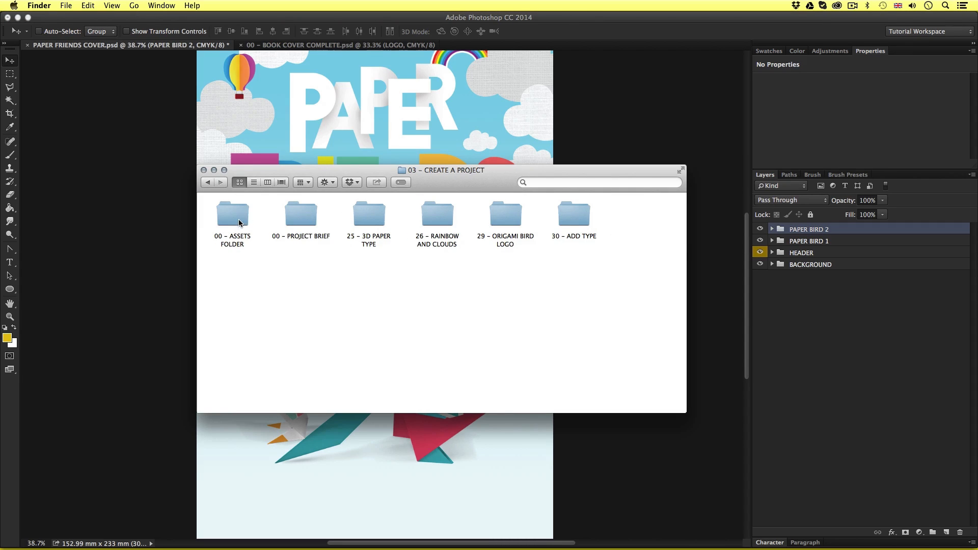
pyautogui.doubleClick(238, 220)
# Preview 06 – GRASS.psd, close the preview and open the file in Photoshop
pyautogui.click(569, 223)
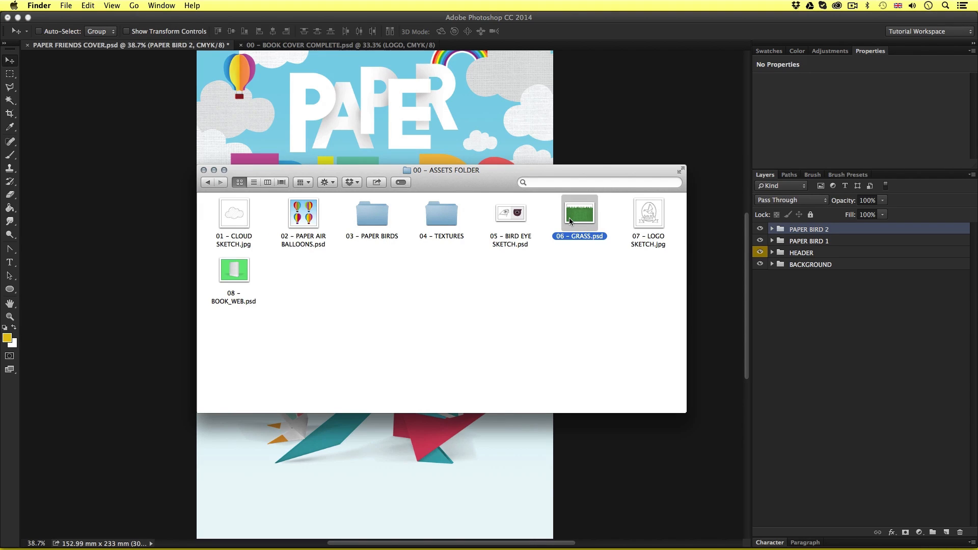
pyautogui.press('space')
pyautogui.press('space')
pyautogui.doubleClick(570, 218)
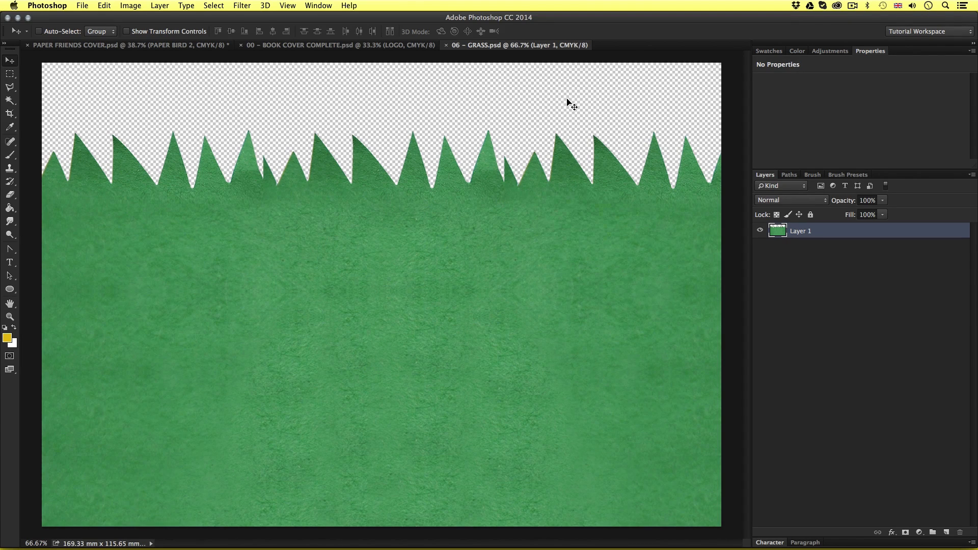
# Copy the entire grass artwork and close the 06 – GRASS.psd document
pyautogui.press('z')
pyautogui.moveTo(487, 292); pyautogui.dragTo(472, 303)
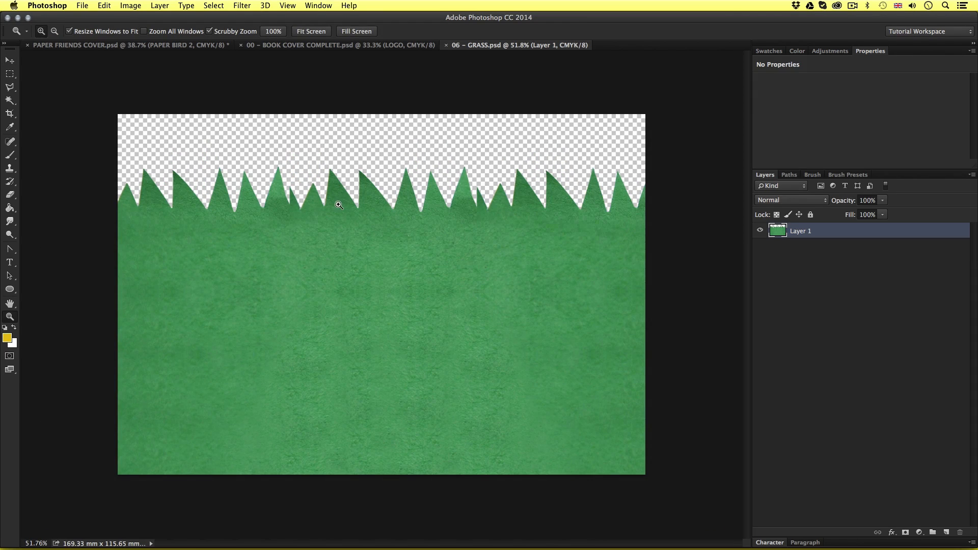
pyautogui.press('v')
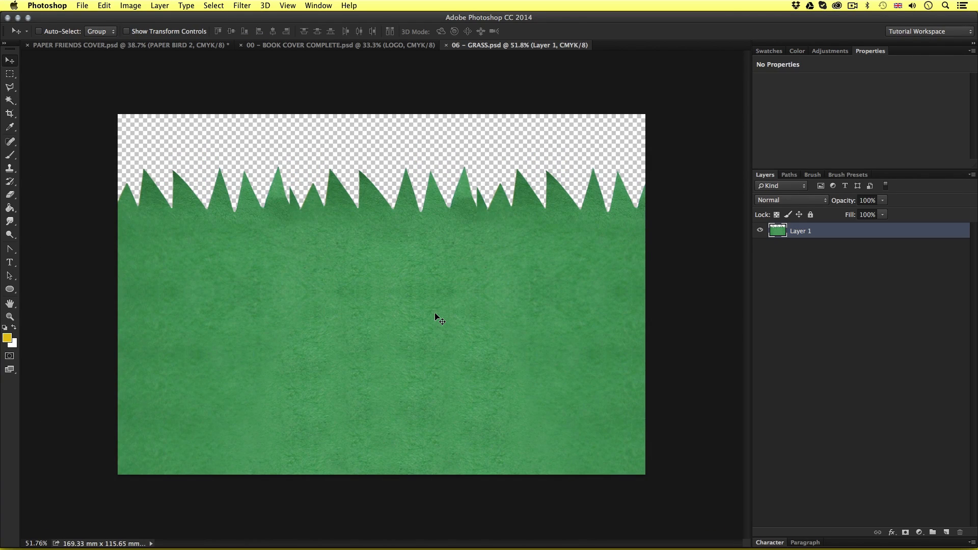
pyautogui.press('super+a')
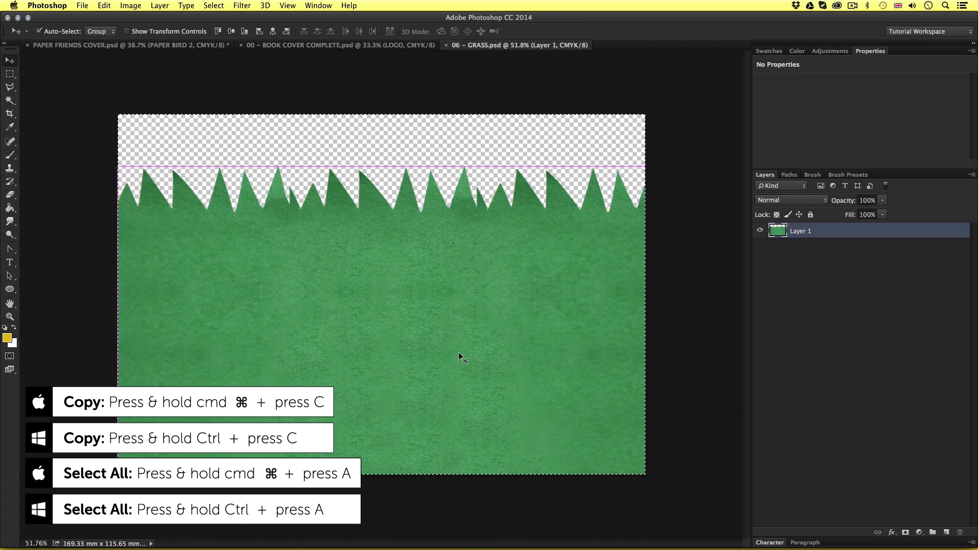
pyautogui.press('super+c')
pyautogui.press('super+w')
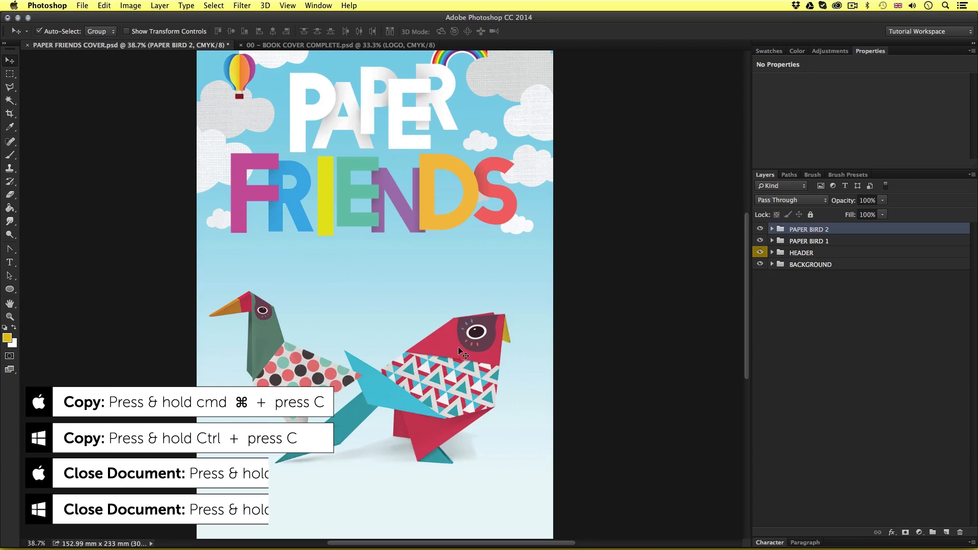
# Paste the copied grass into the Paper Friends cover as a new layer above the bird groups
pyautogui.press('z')
pyautogui.moveTo(435, 288); pyautogui.dragTo(420, 299)
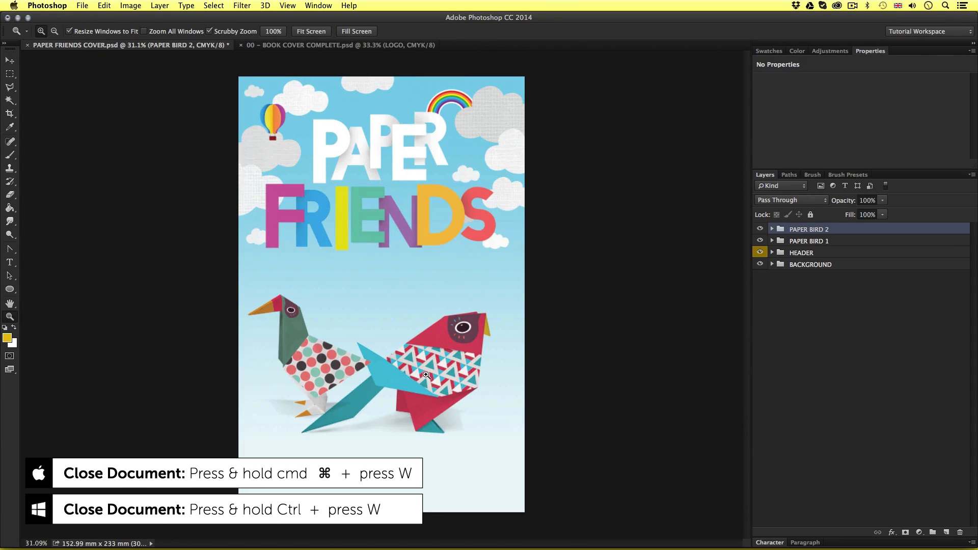
pyautogui.press('super+v')
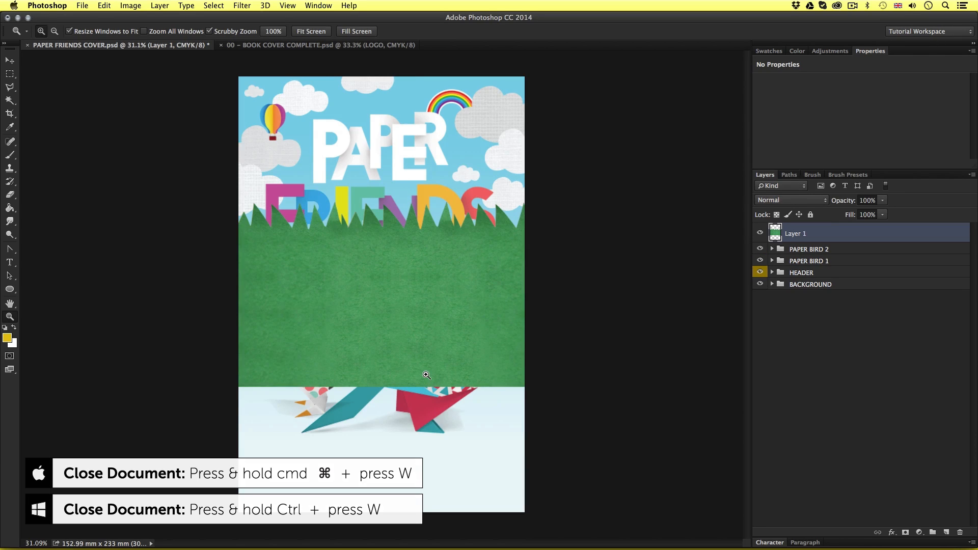
pyautogui.press('v')
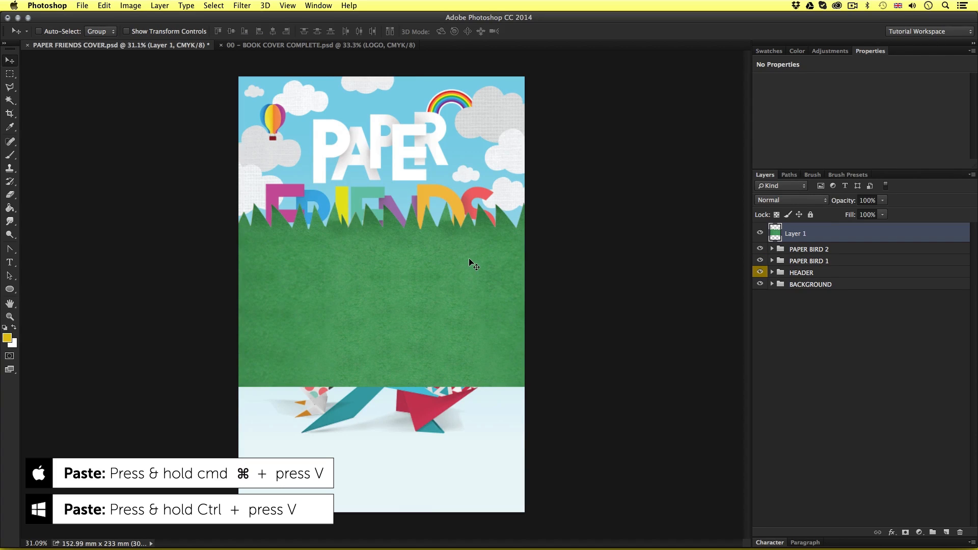
# Move the pasted grass artwork down so it forms a footer along the cover's bottom edge below the birds
pyautogui.moveTo(469, 258); pyautogui.dragTo(417, 350)
pyautogui.hotkey('shift', 'Down')
pyautogui.hotkey('shift', 'Down')
pyautogui.hotkey('shift', 'Down')
pyautogui.hotkey('shift', 'Down')
pyautogui.hotkey('shift', 'Down')
pyautogui.hotkey('shift', 'Down')
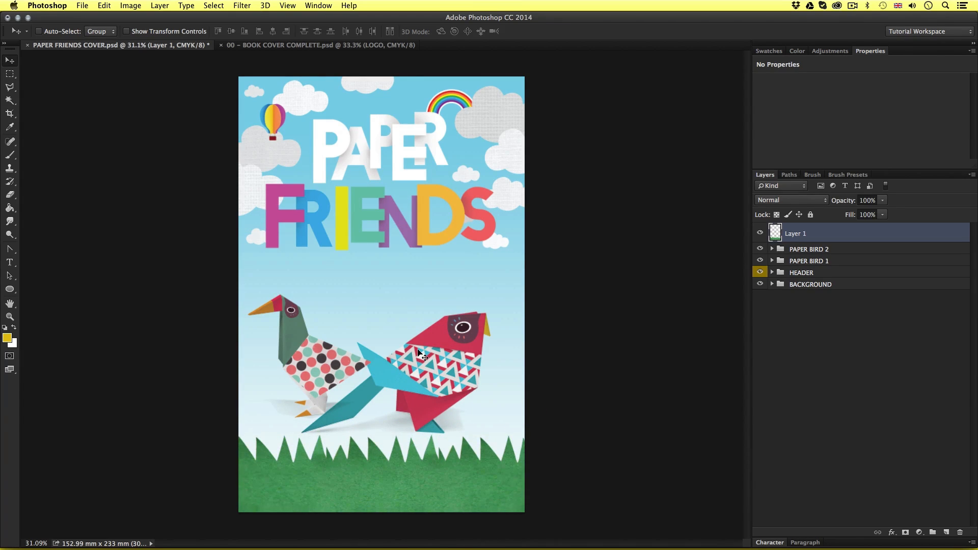
pyautogui.hotkey('shift', 'Up')
pyautogui.hotkey('shift', 'Down')
pyautogui.hotkey('shift', 'Down')
pyautogui.press('Down')
pyautogui.press('Down')
pyautogui.press('Down')
pyautogui.press('Up')
pyautogui.press('Up')
pyautogui.press('Up')
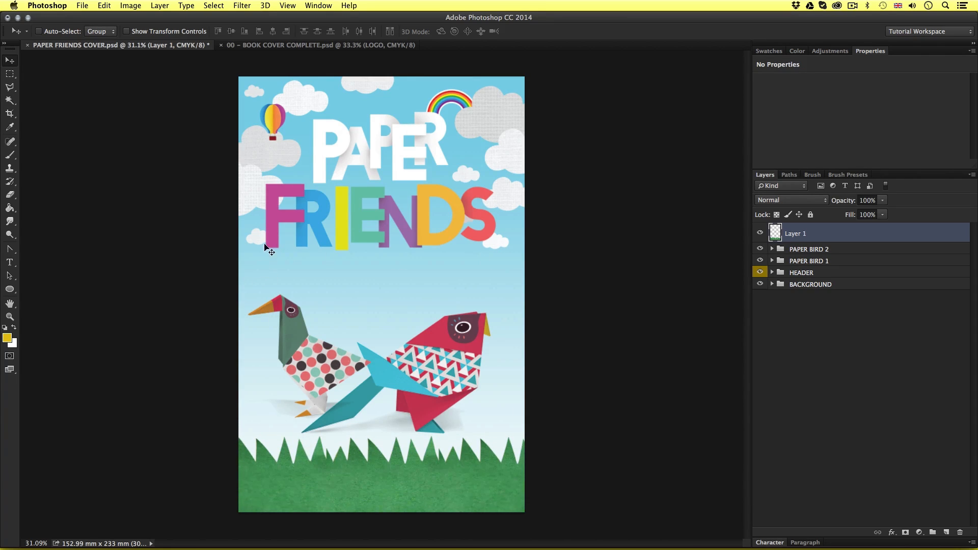
# Place 06 – PAPER_BIRD_3.psd into the cover as an embedded smart object at its default size
pyautogui.press('z')
pyautogui.moveTo(384, 329)
pyautogui.mouseDown()
pyautogui.moveTo(396, 323)
pyautogui.moveTo(387, 325)
pyautogui.mouseUp()
pyautogui.press('v')
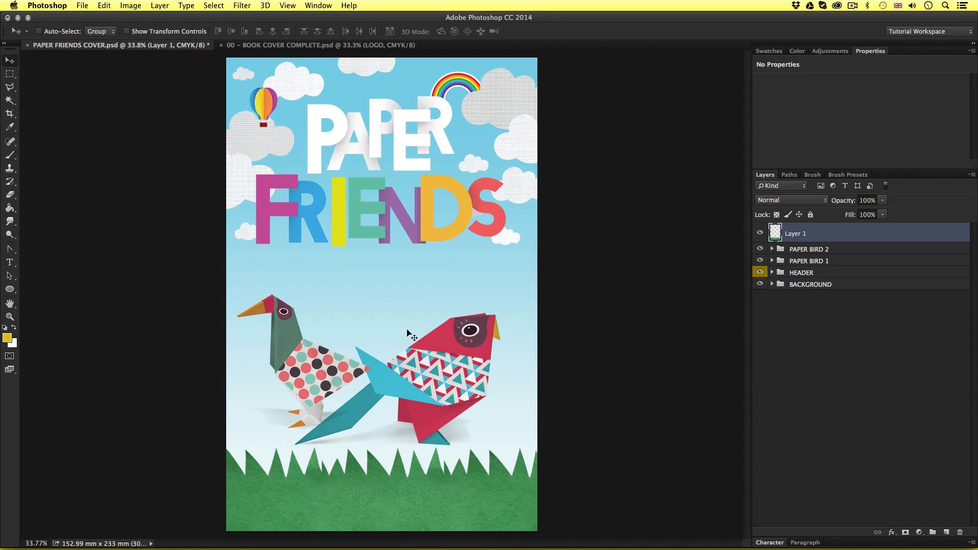
pyautogui.click(84, 5)
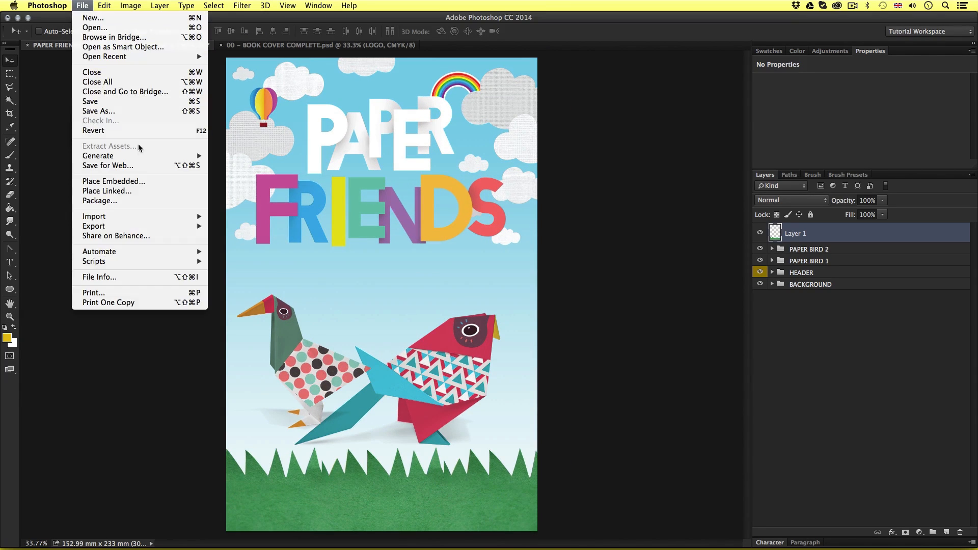
pyautogui.click(147, 182)
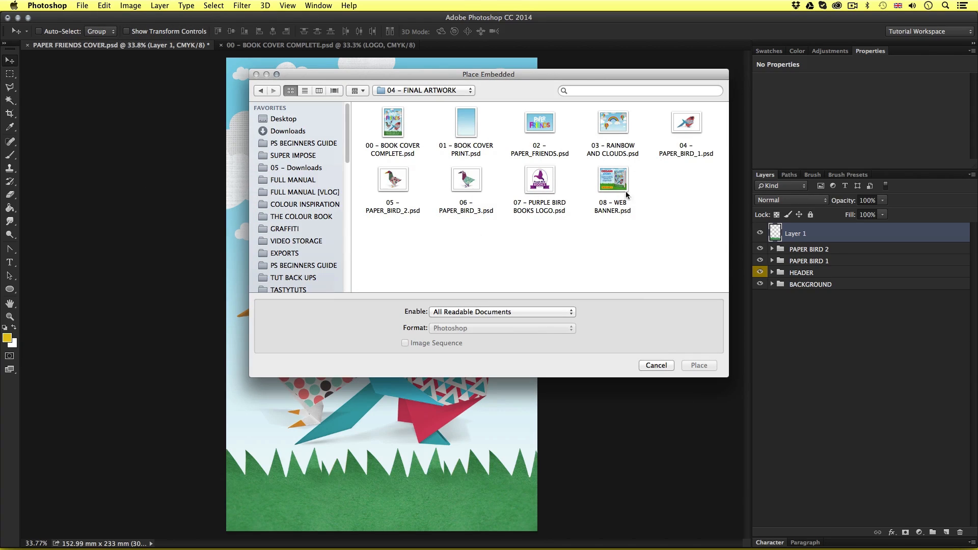
pyautogui.click(467, 179)
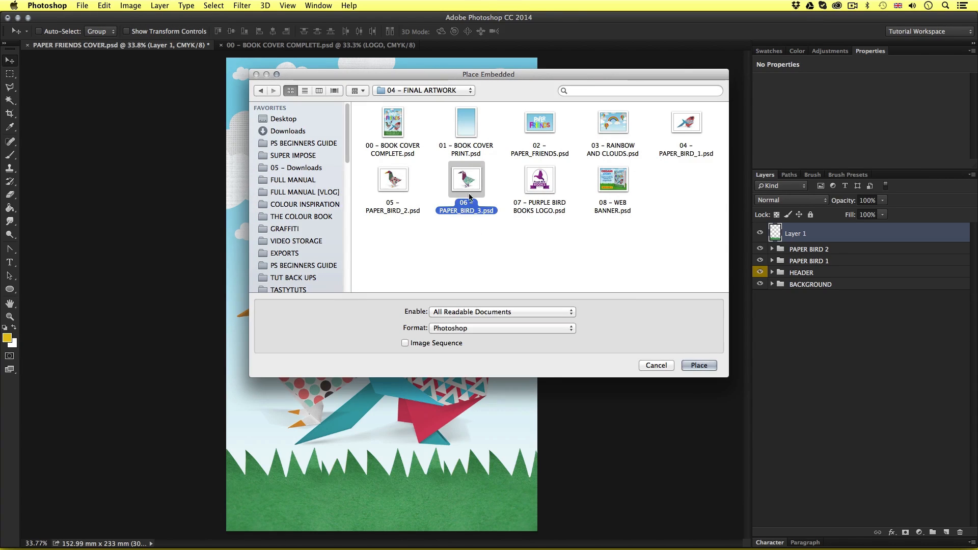
pyautogui.click(699, 366)
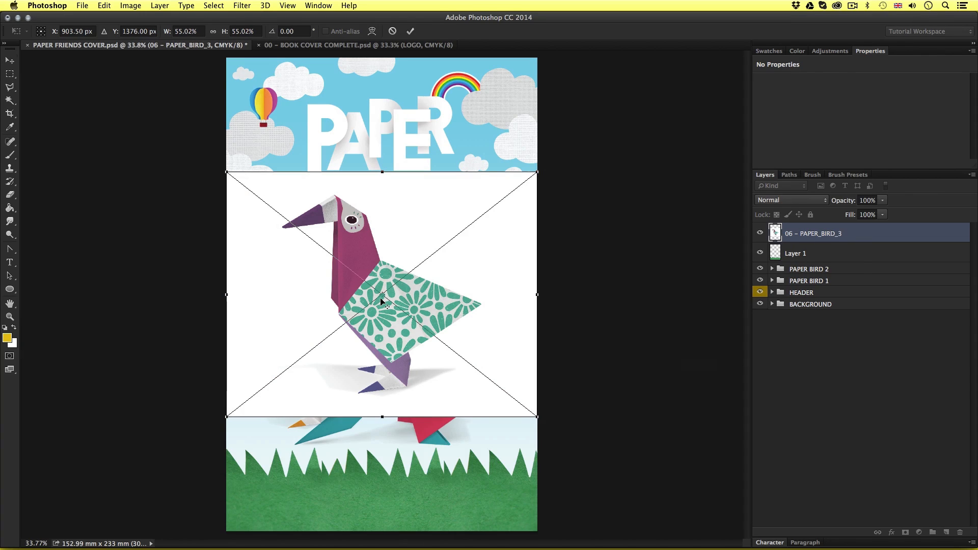
pyautogui.press('Return')
# Open the placed bird's contents, copy the SHADOW layer's artwork, hide the SHADOW and WHITE BASE layers, then save and close the file
pyautogui.doubleClick(775, 232)
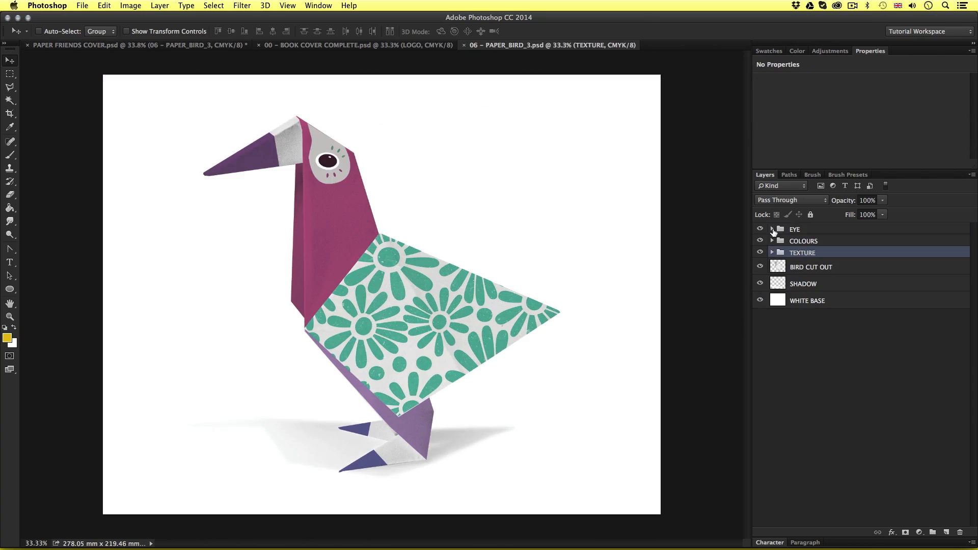
pyautogui.click(828, 287)
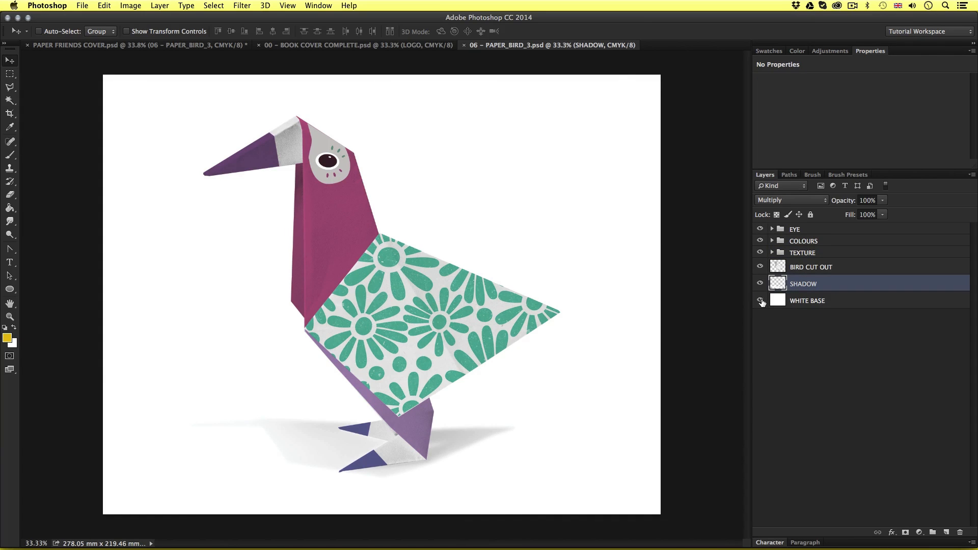
pyautogui.click(761, 302)
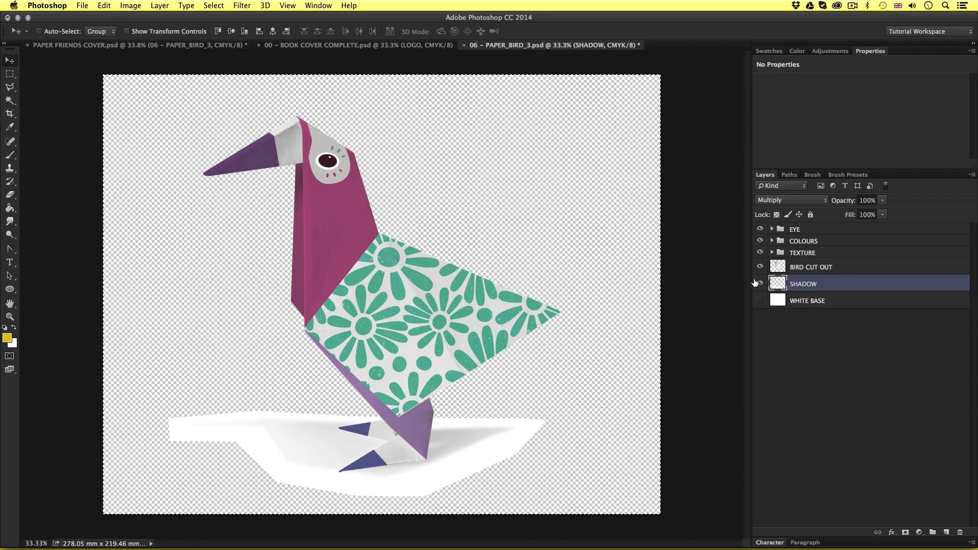
pyautogui.click(760, 284)
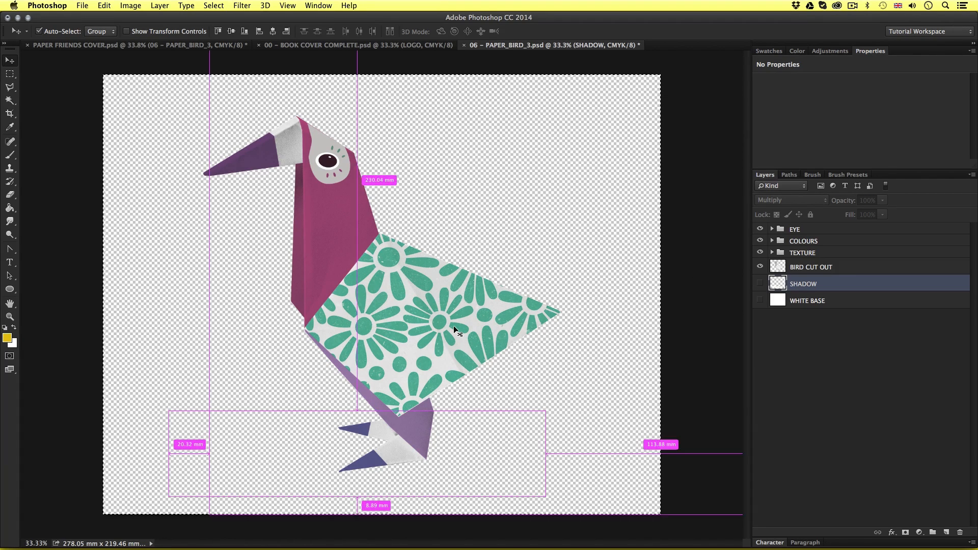
pyautogui.press('super+w')
pyautogui.click(581, 194)
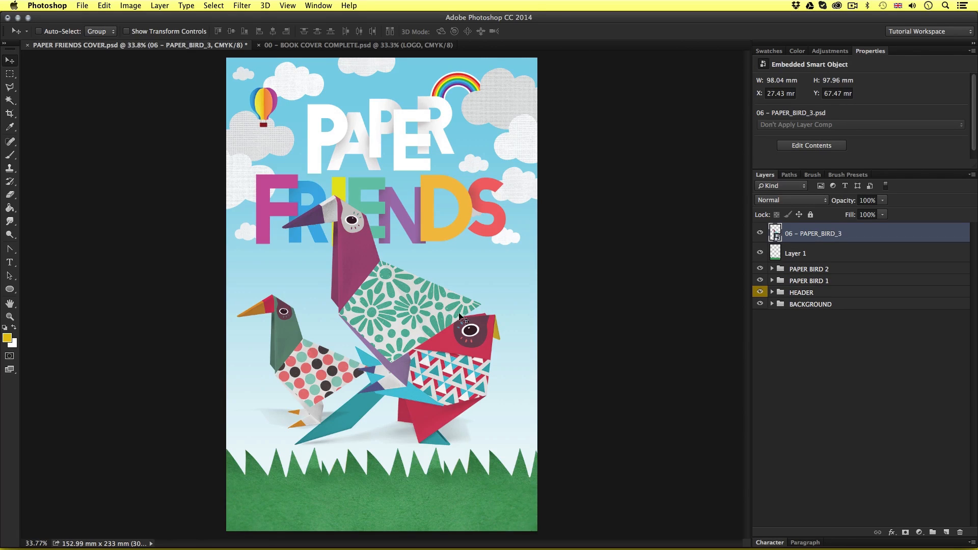
# Hide the PAPER BIRD 2 and PAPER BIRD 1 groups and paste the copied shadow beneath the purple bird's feet
pyautogui.click(760, 270)
pyautogui.click(760, 281)
pyautogui.press('z')
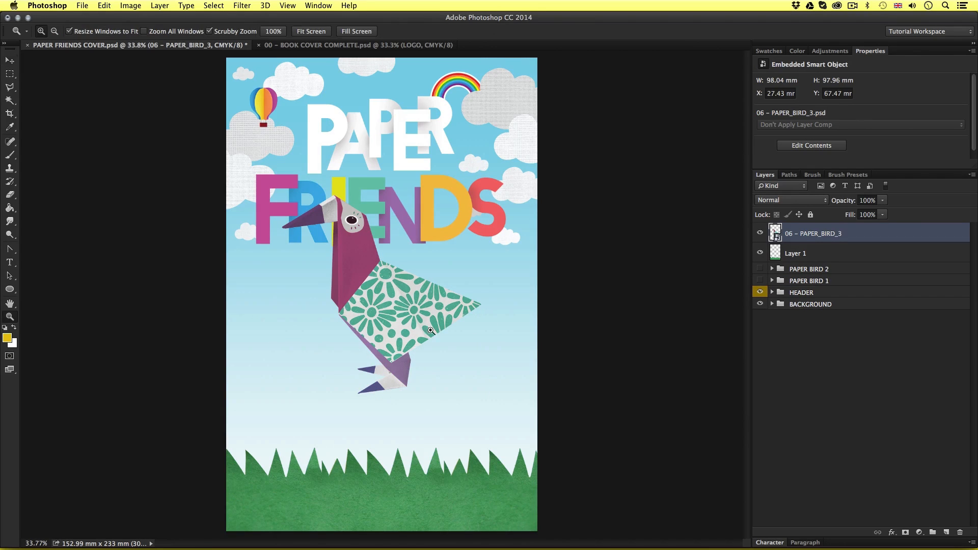
pyautogui.moveTo(406, 333); pyautogui.dragTo(424, 319)
pyautogui.press('v')
pyautogui.press('super+v')
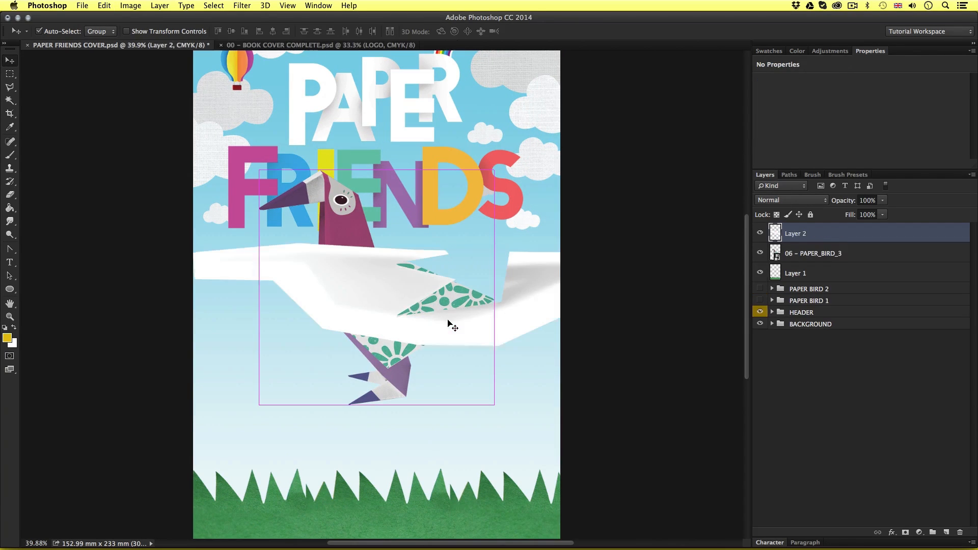
pyautogui.moveTo(539, 291); pyautogui.dragTo(462, 388)
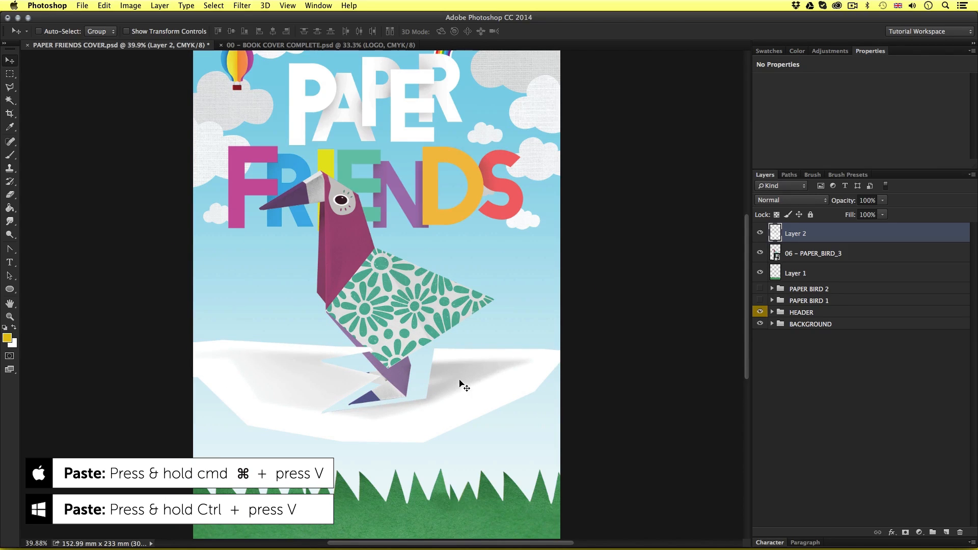
# Set the pasted shadow layer's blend mode to Multiply and scale it down to fit around the purple bird's feet
pyautogui.click(792, 200)
pyautogui.click(795, 229)
pyautogui.press('super+t')
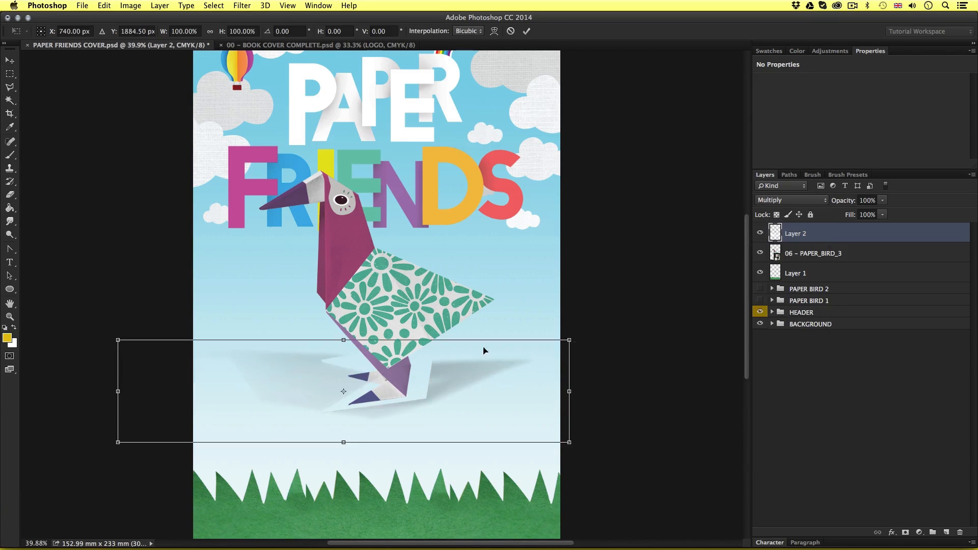
pyautogui.moveTo(572, 340); pyautogui.dragTo(448, 365)
pyautogui.press('Return')
# Group the shadow layer with 06 – PAPER_BIRD_3 and name the group PAPER BIRD 3
pyautogui.keyDown('shift'); pyautogui.click(830, 260); pyautogui.keyUp('shift')
pyautogui.press('super+g')
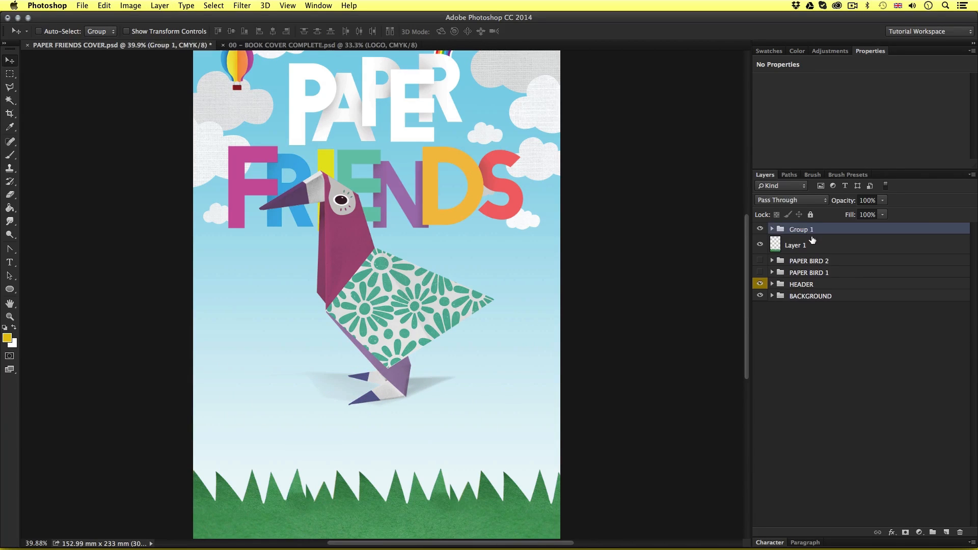
pyautogui.doubleClick(803, 230)
pyautogui.write('PAPER BIRD 3')
pyautogui.press('Return')
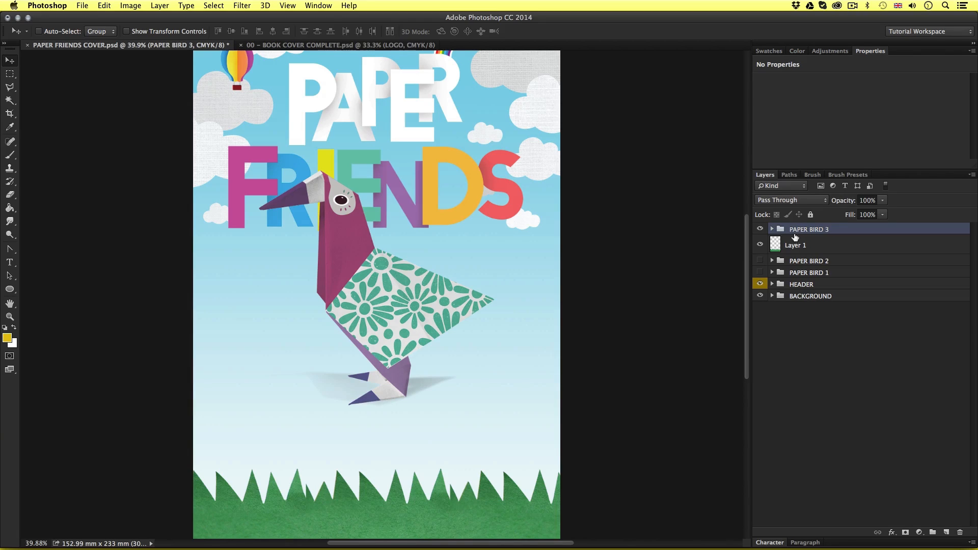
# Combine the PAPER BIRD 1, PAPER BIRD 2 and PAPER BIRD 3 groups into one parent group named BIRDS
pyautogui.keyDown('super'); pyautogui.click(844, 261); pyautogui.keyUp('super')
pyautogui.keyDown('super'); pyautogui.click(842, 272); pyautogui.keyUp('super')
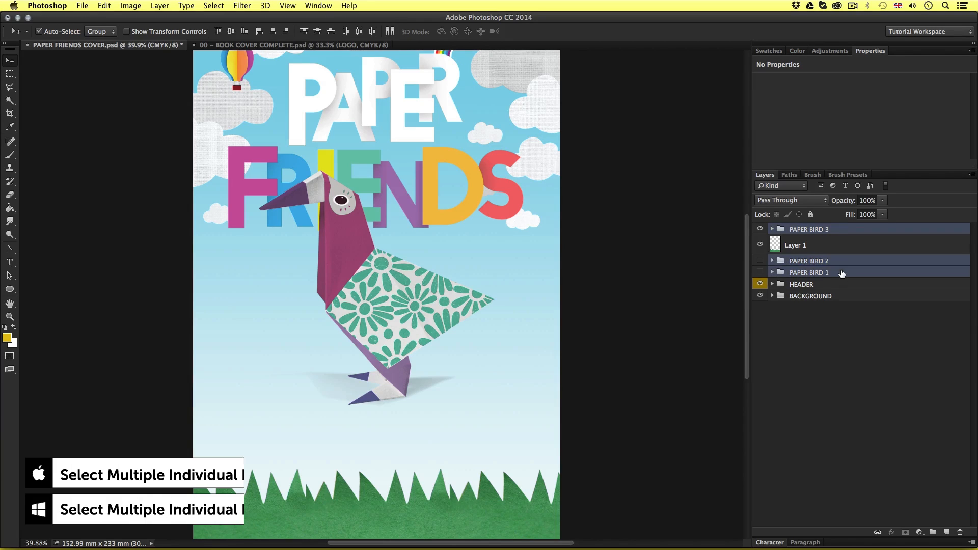
pyautogui.press('super+g')
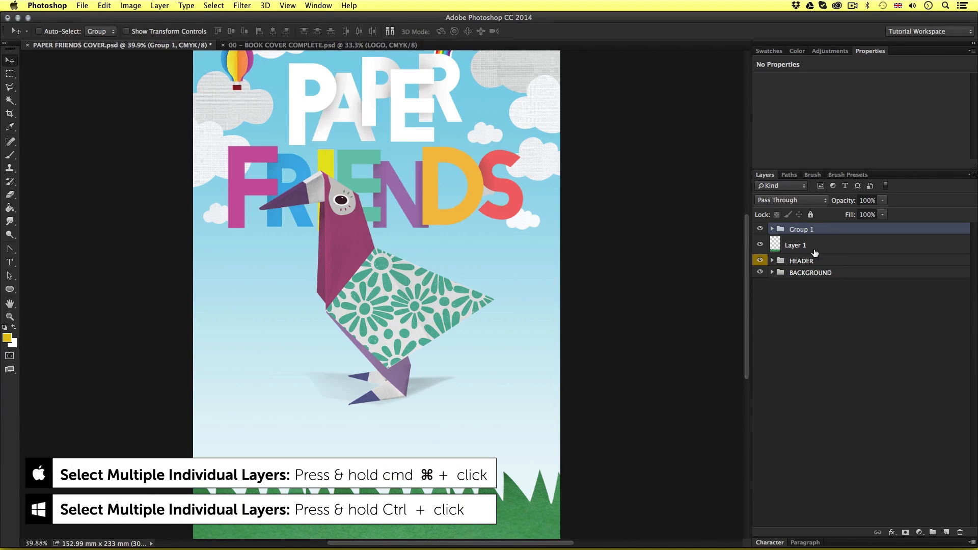
pyautogui.doubleClick(802, 230)
pyautogui.write('BIRDS')
pyautogui.press('Return')
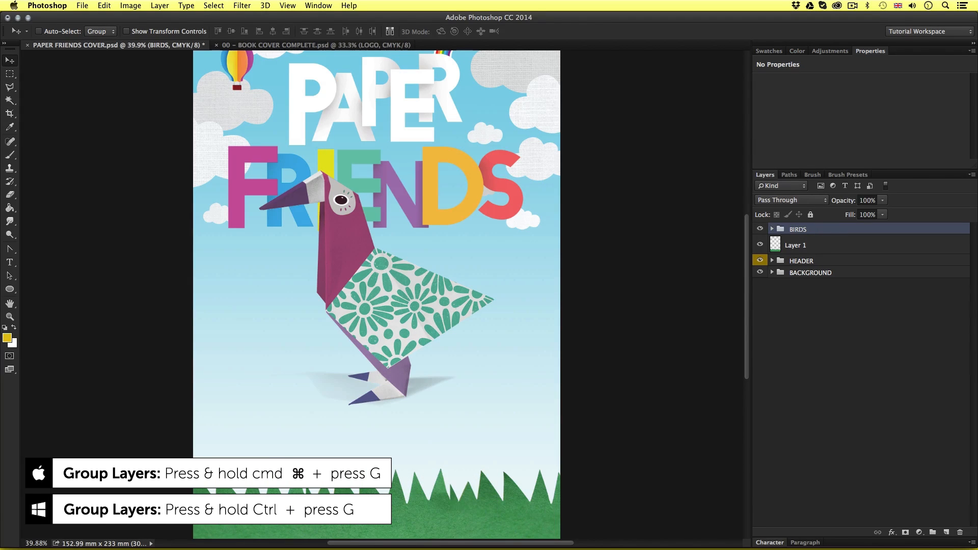
# Expand the BIRDS group and make PAPER BIRD 2 and PAPER BIRD 1 visible again
pyautogui.click(773, 230)
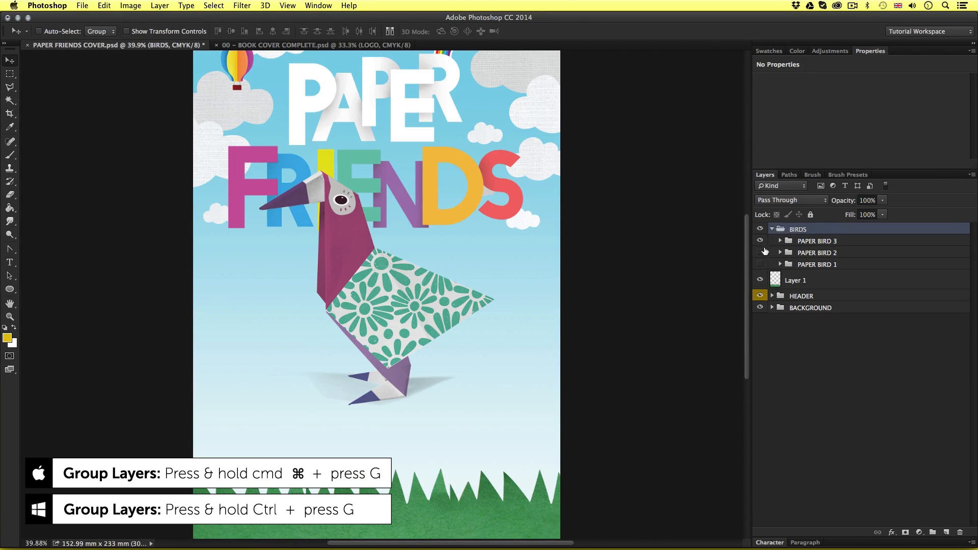
pyautogui.click(761, 253)
pyautogui.click(760, 265)
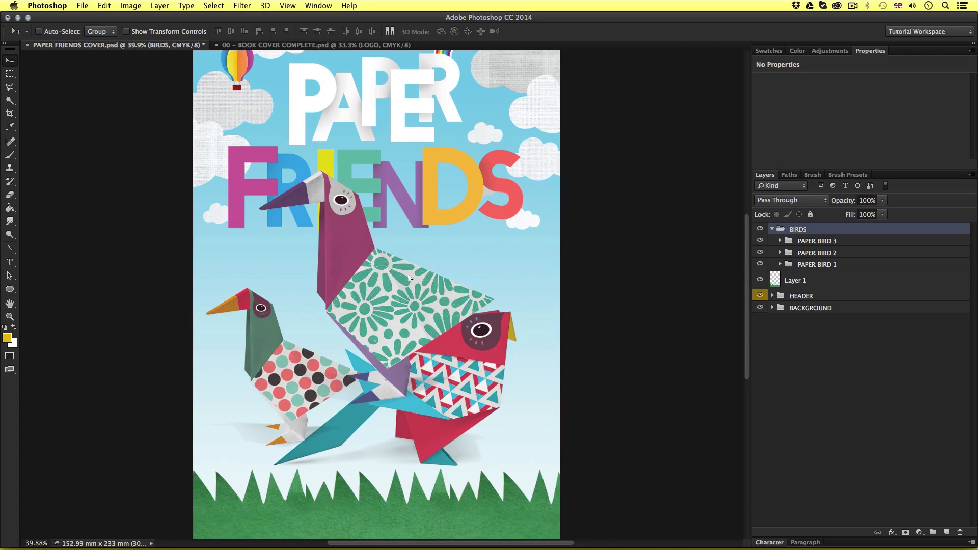
# Move the BIRDS group slightly up and right, and scale it down proportionally
pyautogui.moveTo(409, 275)
pyautogui.mouseDown()
pyautogui.moveTo(407, 286)
pyautogui.moveTo(417, 266)
pyautogui.mouseUp()
pyautogui.press('super+t')
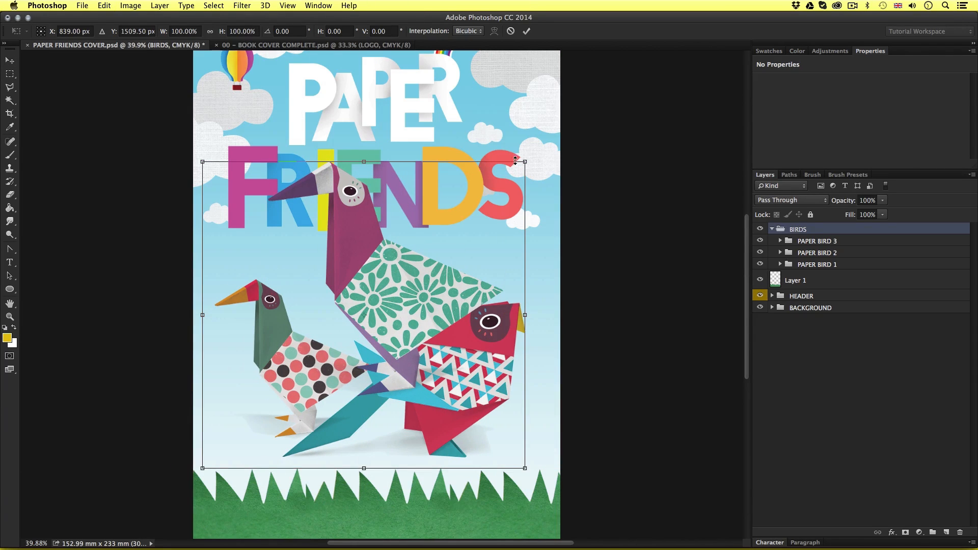
pyautogui.moveTo(516, 160); pyautogui.dragTo(443, 235)
pyautogui.press('Return')
# Select the PAPER BIRD 3 group and resize the purple bird with Free Transform
pyautogui.click(826, 264)
pyautogui.click(831, 242)
pyautogui.press('super+t')
pyautogui.press('Return')
# Free Transform the PAPER BIRD 2 group to adjust the spotted bird's size and position beside the other birds
pyautogui.click(818, 252)
pyautogui.press('super+t')
pyautogui.moveTo(313, 351); pyautogui.dragTo(308, 363)
pyautogui.press('Return')
# Show the guides, then enlarge the PAPER BIRD 1 group slightly and reposition the red bird
pyautogui.press('super+semicolon')
pyautogui.moveTo(465, 329); pyautogui.dragTo(448, 330)
pyautogui.rightClick(475, 354)
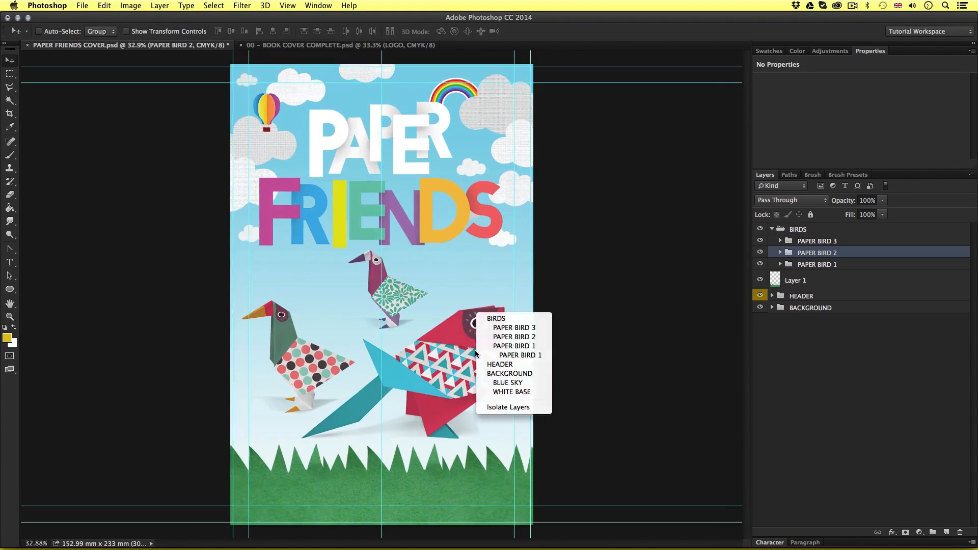
pyautogui.click(496, 347)
pyautogui.press('super+t')
pyautogui.moveTo(509, 306); pyautogui.dragTo(523, 296)
pyautogui.moveTo(480, 364); pyautogui.dragTo(473, 358)
pyautogui.press('Return')
# Move PAPER BIRD 3 left to sit above the spotted bird, and nudge PAPER BIRD 2 up and left
pyautogui.click(831, 243)
pyautogui.moveTo(486, 268); pyautogui.dragTo(431, 270)
pyautogui.click(828, 253)
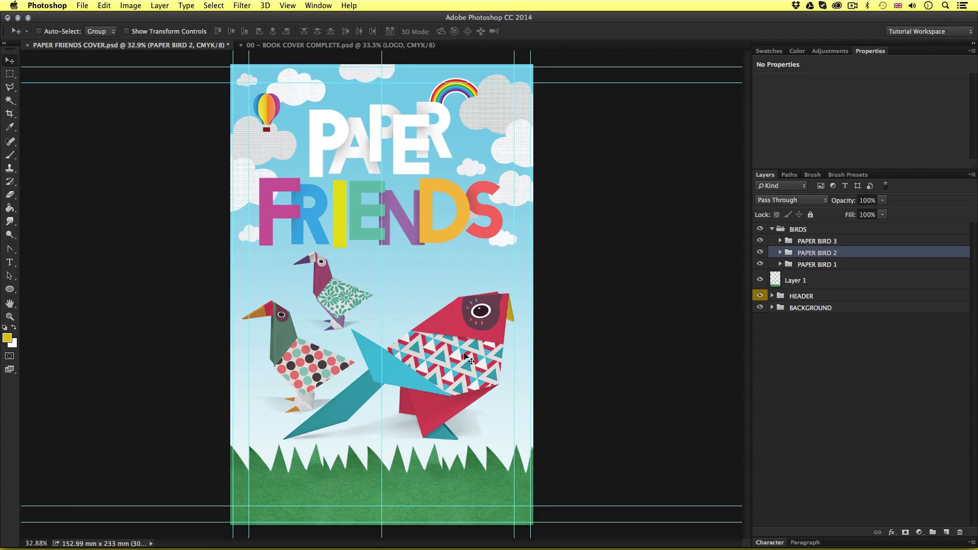
pyautogui.hotkey('shift', 'Up')
pyautogui.hotkey('shift', 'Up')
pyautogui.hotkey('shift', 'Up')
pyautogui.hotkey('shift', 'Up')
pyautogui.hotkey('shift', 'Left')
pyautogui.hotkey('shift', 'Left')
# Scale down the PAPER BIRD 1 group from its upper-left corner and nudge it to the right
pyautogui.click(818, 266)
pyautogui.press('super+t')
pyautogui.moveTo(268, 291); pyautogui.dragTo(287, 295)
pyautogui.press('Return')
pyautogui.hotkey('shift', 'Up')
pyautogui.hotkey('shift', 'Right')
pyautogui.hotkey('shift', 'Down')
# Shift the small purple bird slightly right, then resize the PAPER BIRD 2 group and nudge it right
pyautogui.rightClick(333, 280)
pyautogui.click(349, 285)
pyautogui.moveTo(349, 285); pyautogui.dragTo(360, 287)
pyautogui.click(856, 255)
pyautogui.press('super+t')
pyautogui.press('Return')
pyautogui.hotkey('shift', 'Right')
pyautogui.hotkey('shift', 'Right')
# Make the PAPER BIRD 1 group slightly smaller and nudge it right toward the margin guide
pyautogui.hotkey('shift', 'Right')
pyautogui.click(831, 264)
pyautogui.press('super+t')
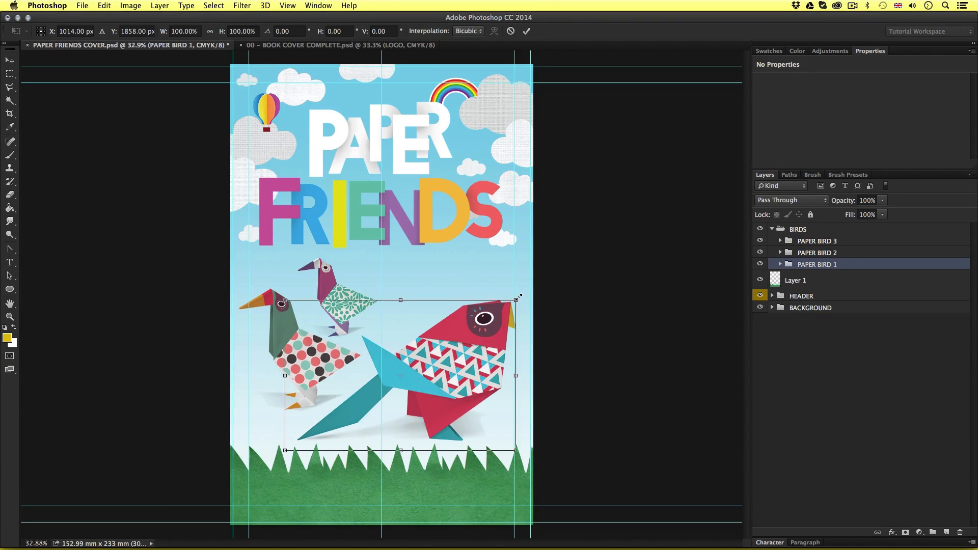
pyautogui.moveTo(522, 297); pyautogui.dragTo(519, 300)
pyautogui.press('Return')
# Adjust the PAPER BIRD 2 group's size with Free Transform and nudge it right, inside the margin guide
pyautogui.hotkey('shift', 'Right')
pyautogui.hotkey('shift', 'Right')
pyautogui.hotkey('shift', 'Right')
pyautogui.click(822, 255)
pyautogui.press('super+t')
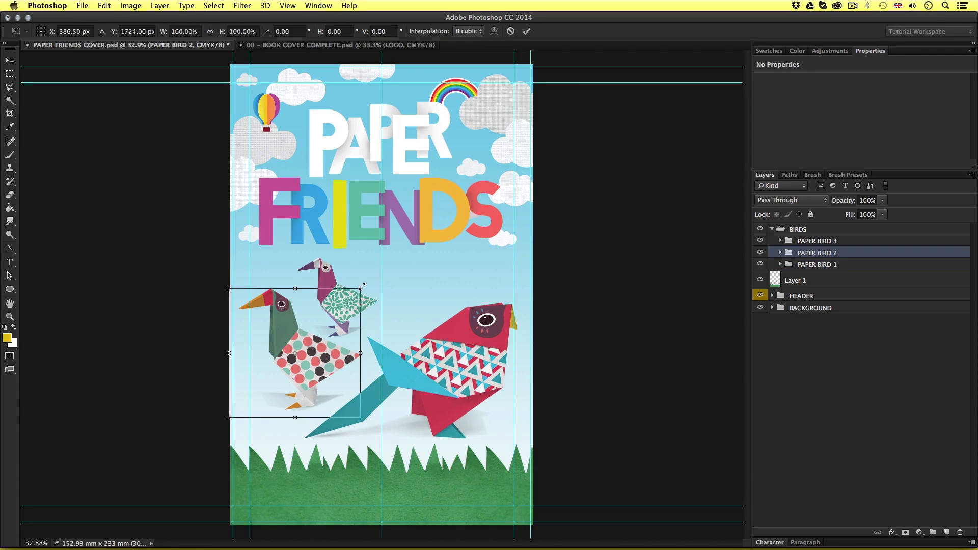
pyautogui.moveTo(361, 289); pyautogui.dragTo(445, 283)
pyautogui.press('Return')
# Nudge the PAPER BIRD 3 group right, flip it horizontally and move it slightly right and up
pyautogui.hotkey('shift', 'Right')
pyautogui.moveTo(444, 283); pyautogui.dragTo(442, 225)
pyautogui.click(843, 242)
pyautogui.hotkey('shift', 'Right')
pyautogui.hotkey('shift', 'Right')
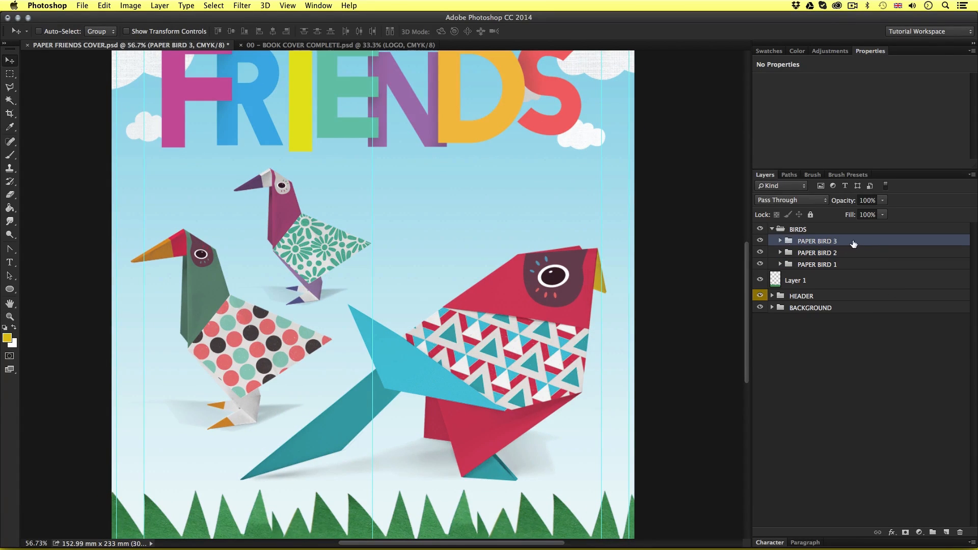
pyautogui.click(101, 5)
pyautogui.moveTo(214, 224)
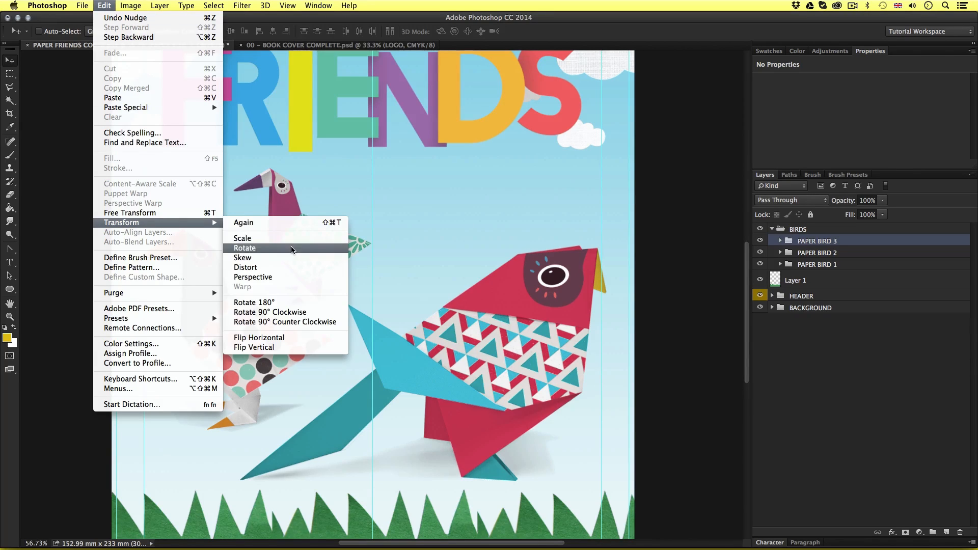
pyautogui.click(292, 338)
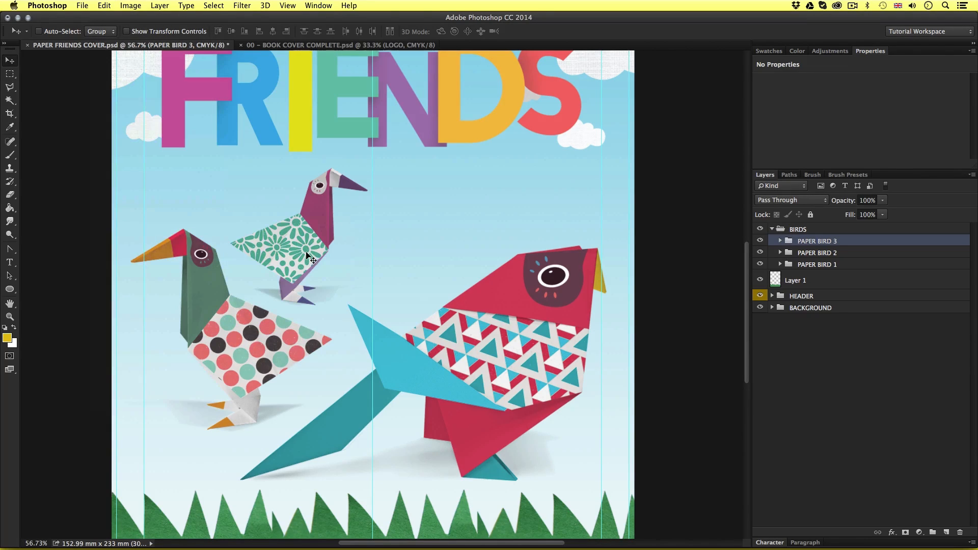
pyautogui.moveTo(306, 253); pyautogui.dragTo(317, 251)
# Nudge the flipped purple bird up and left into its final position and hide the guides
pyautogui.press('z')
pyautogui.moveTo(397, 231); pyautogui.dragTo(380, 260)
pyautogui.moveTo(389, 345); pyautogui.dragTo(401, 339)
pyautogui.press('v')
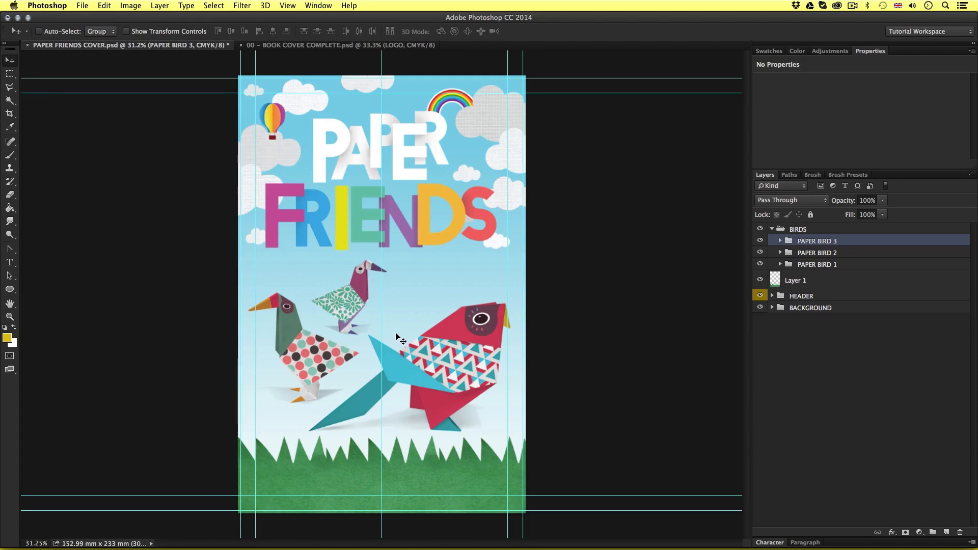
pyautogui.hotkey('shift', 'Up')
pyautogui.hotkey('shift', 'Left')
pyautogui.press('super+semicolon')
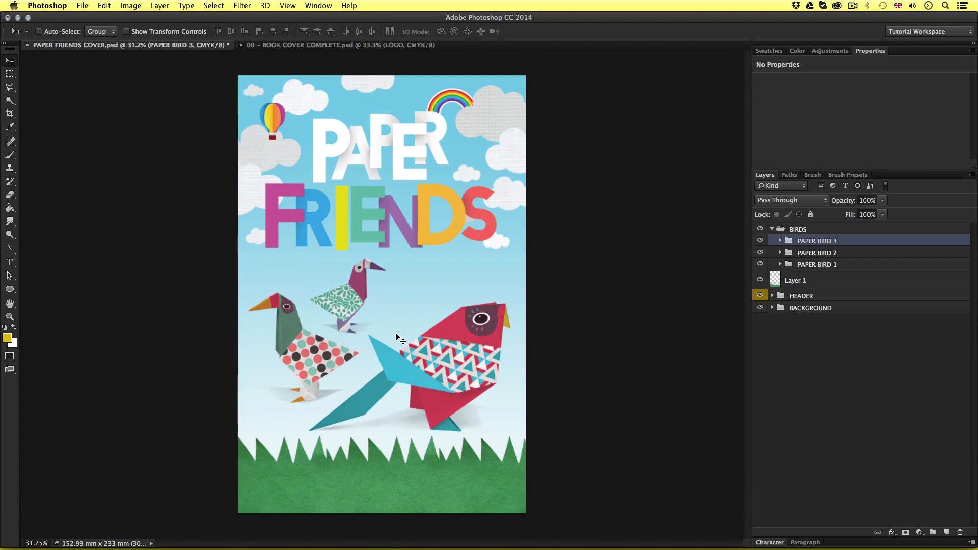
pyautogui.press('z')
pyautogui.moveTo(410, 287); pyautogui.dragTo(416, 278)
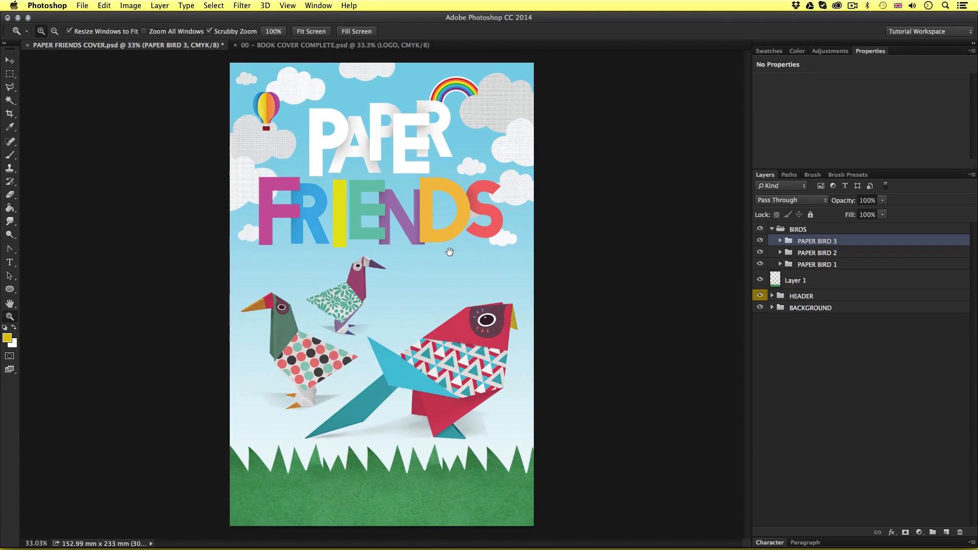
pyautogui.press('v')
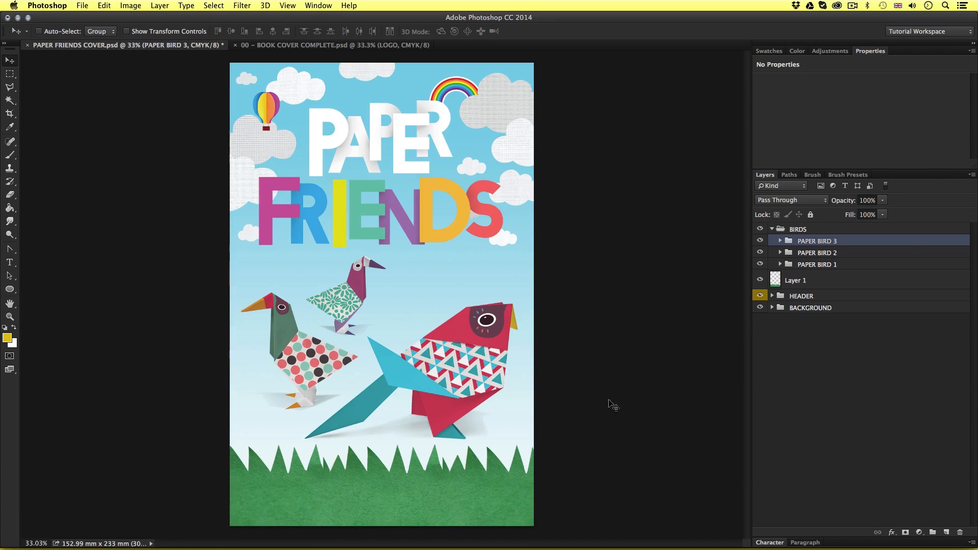
# Collapse the BIRDS group and give it a blue colour label
pyautogui.click(773, 230)
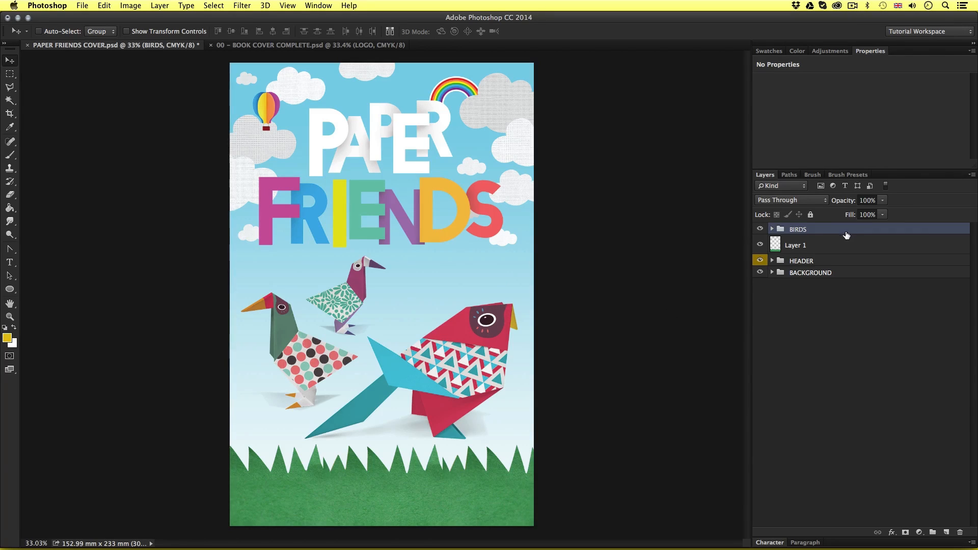
pyautogui.rightClick(827, 231)
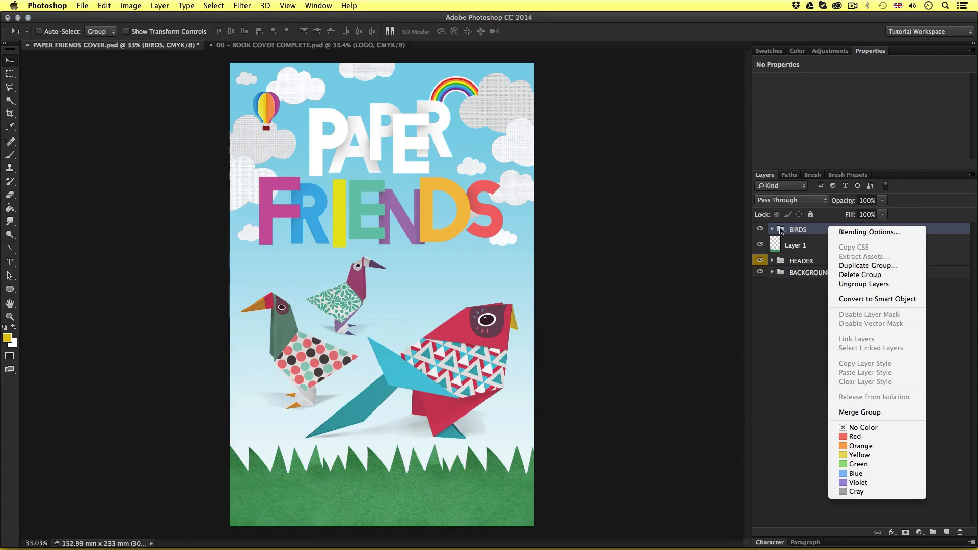
pyautogui.click(867, 475)
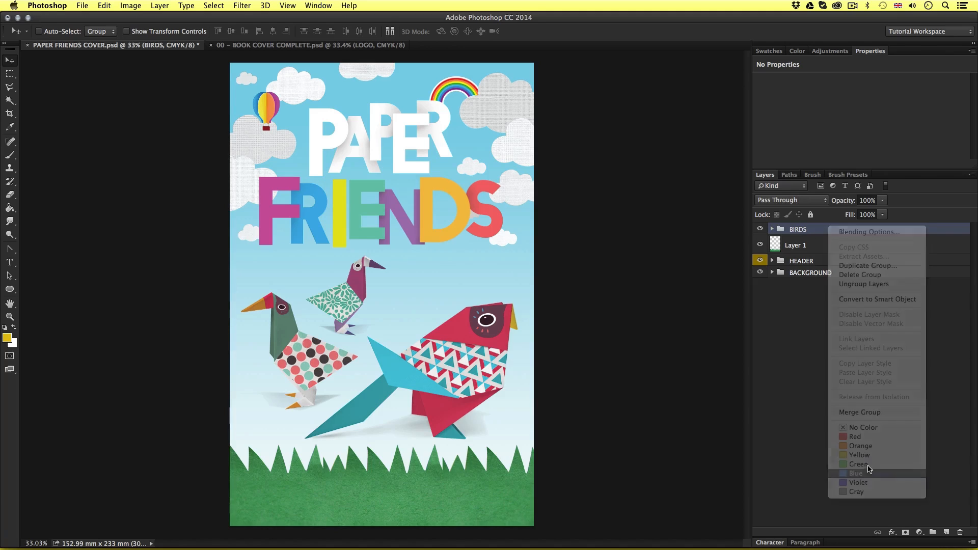
# Rename Layer 1, the grass layer, as GRASS and leave no layer selected
pyautogui.doubleClick(795, 246)
pyautogui.write('GRASS')
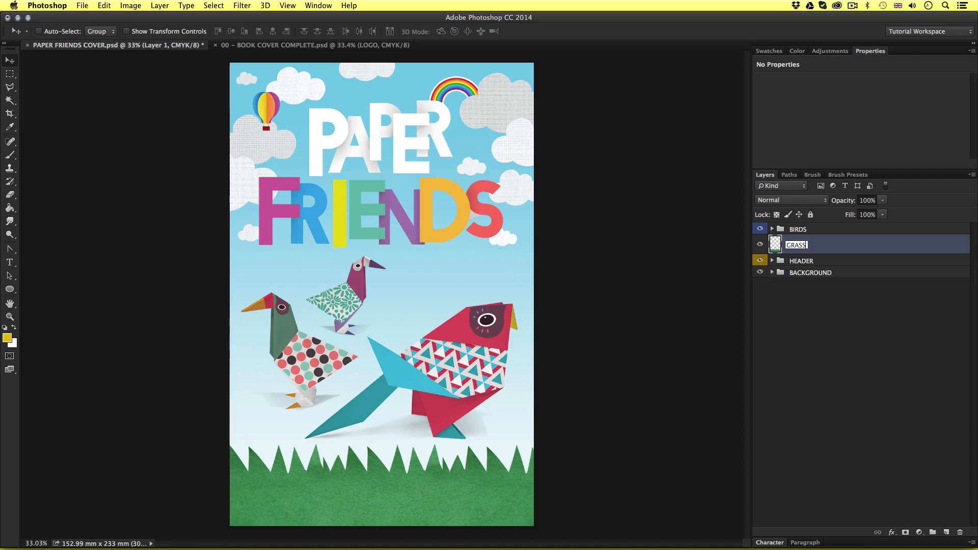
pyautogui.press('Return')
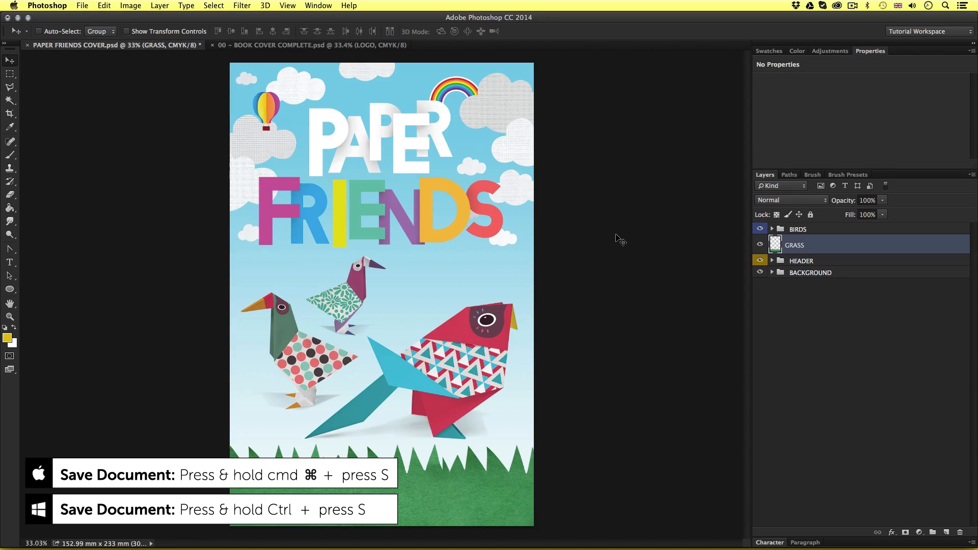
pyautogui.click(834, 321)
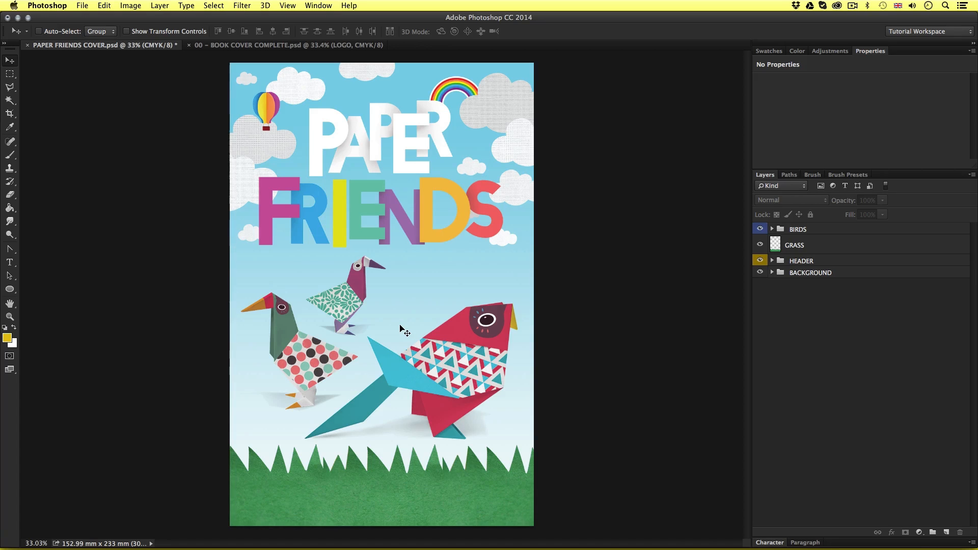
# Examine the Purple Bird Books logo up close in the finished reference cover, 00 – BOOK COVER COMPLETE.psd
pyautogui.click(275, 47)
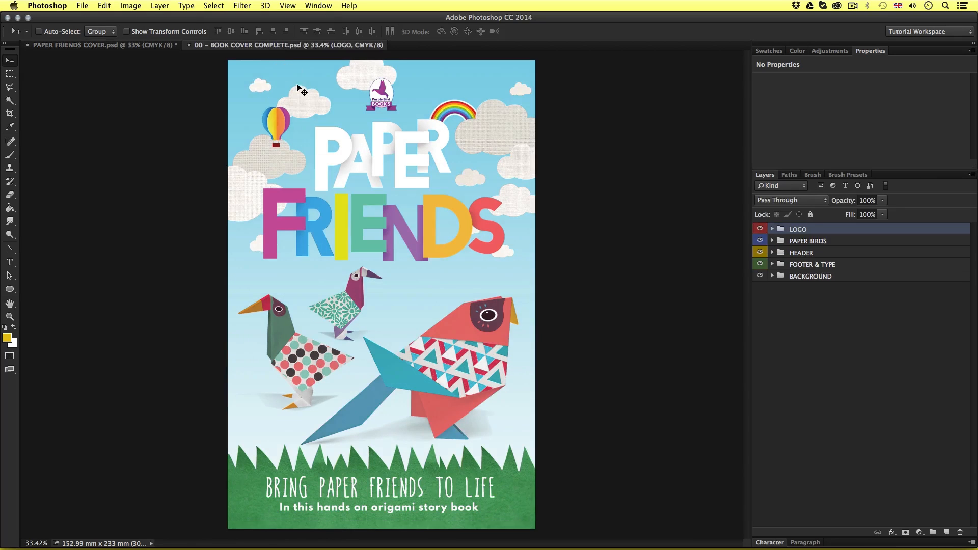
pyautogui.press('z')
pyautogui.moveTo(377, 77); pyautogui.dragTo(432, 319)
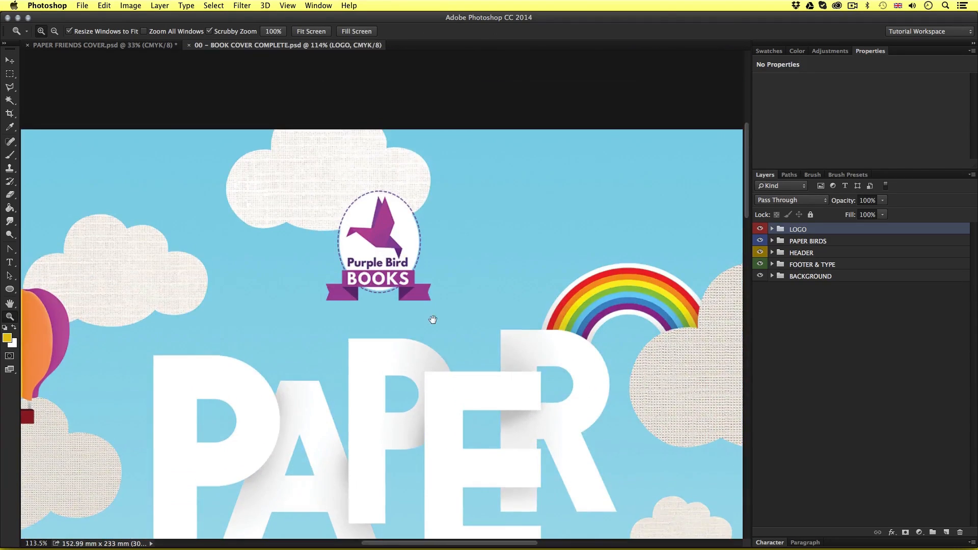
pyautogui.moveTo(384, 255); pyautogui.dragTo(415, 240)
pyautogui.moveTo(448, 278); pyautogui.dragTo(458, 288)
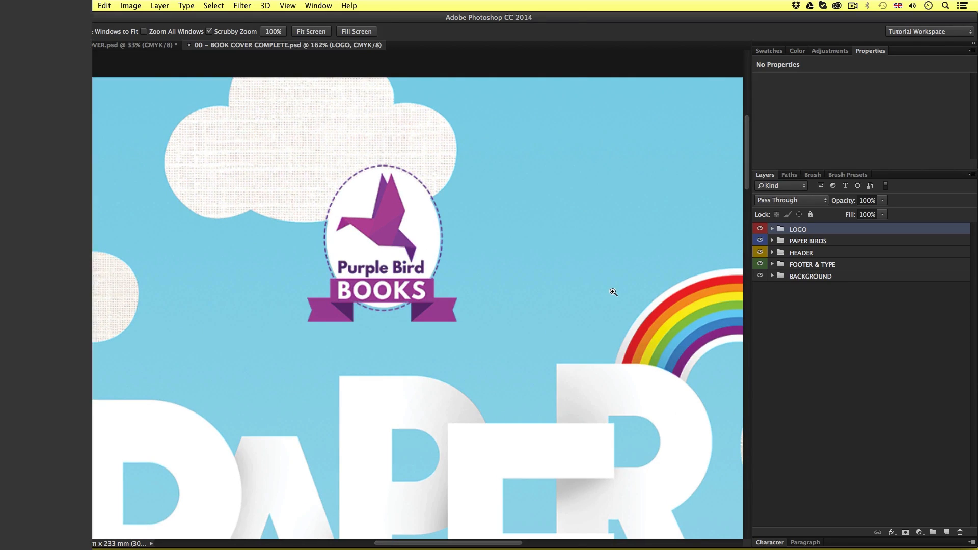